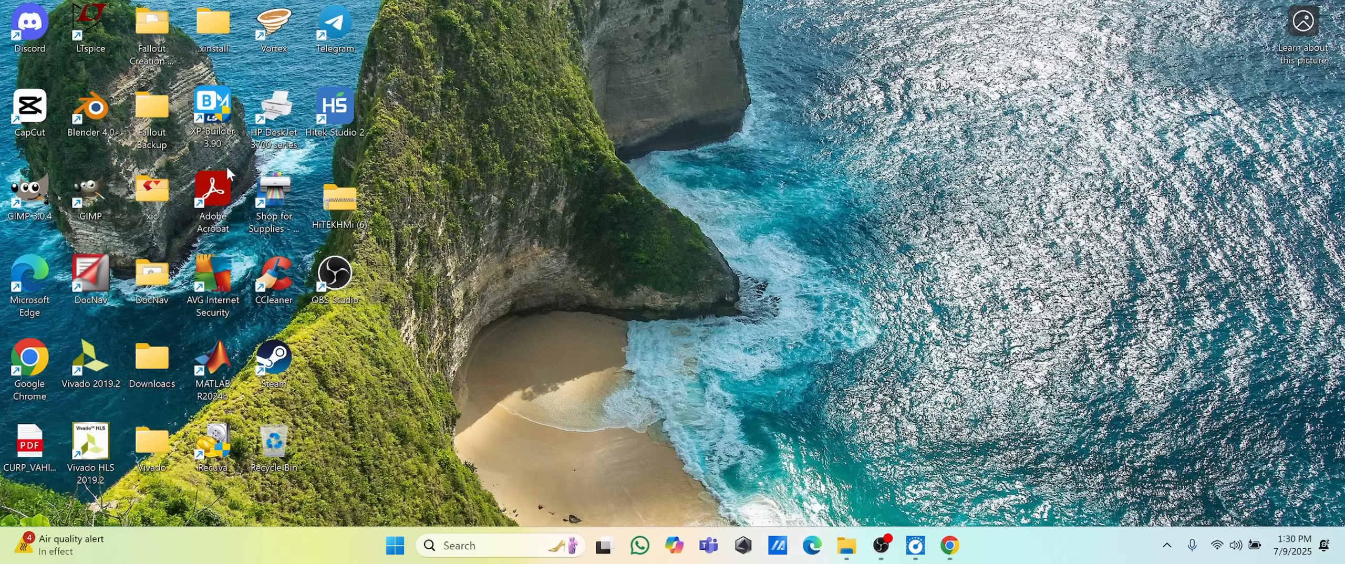
# Open Chrome and search Google for "ls electric"
pyautogui.doubleClick(32, 374)
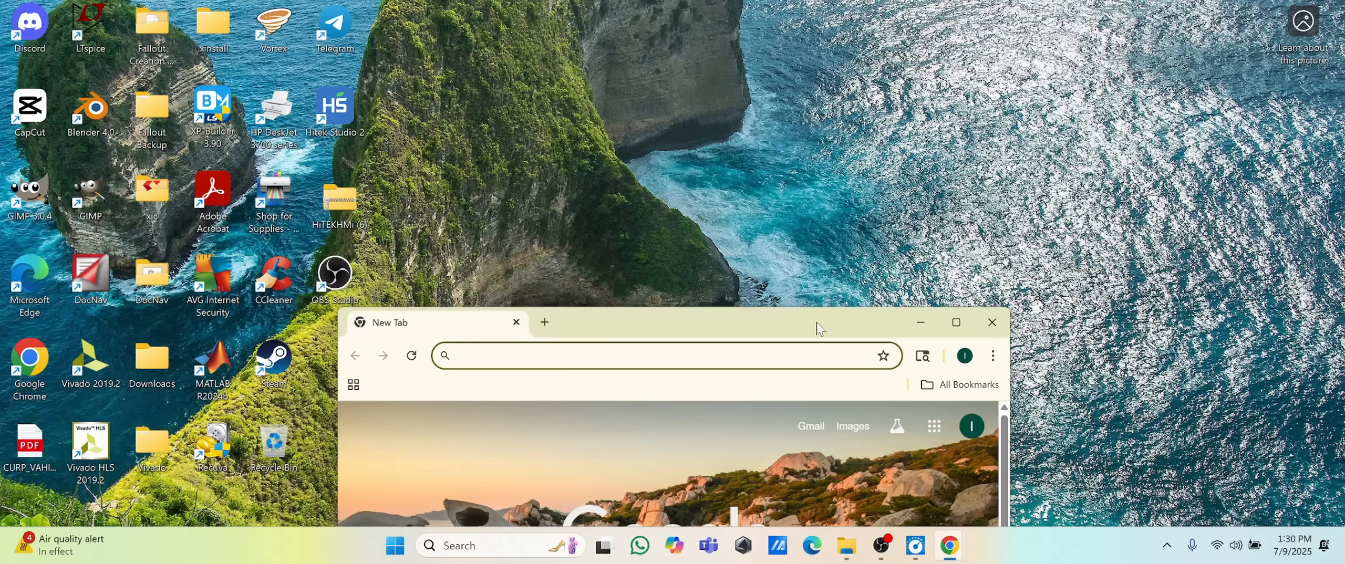
pyautogui.click(992, 322)
pyautogui.click(950, 545)
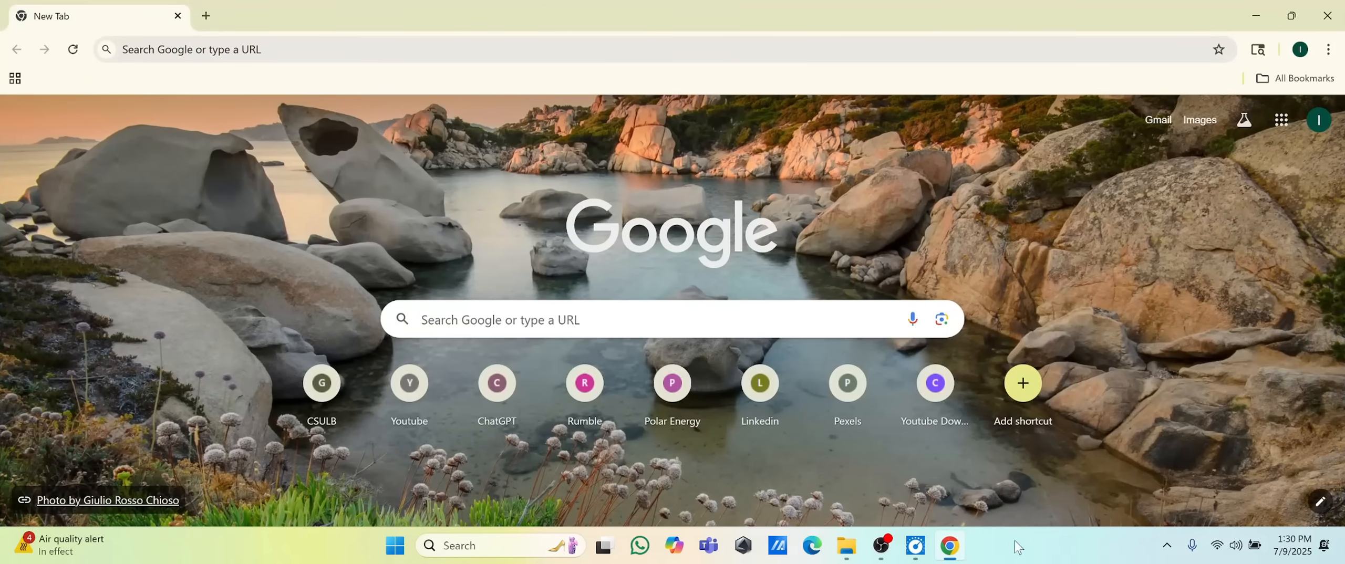
pyautogui.click(656, 316)
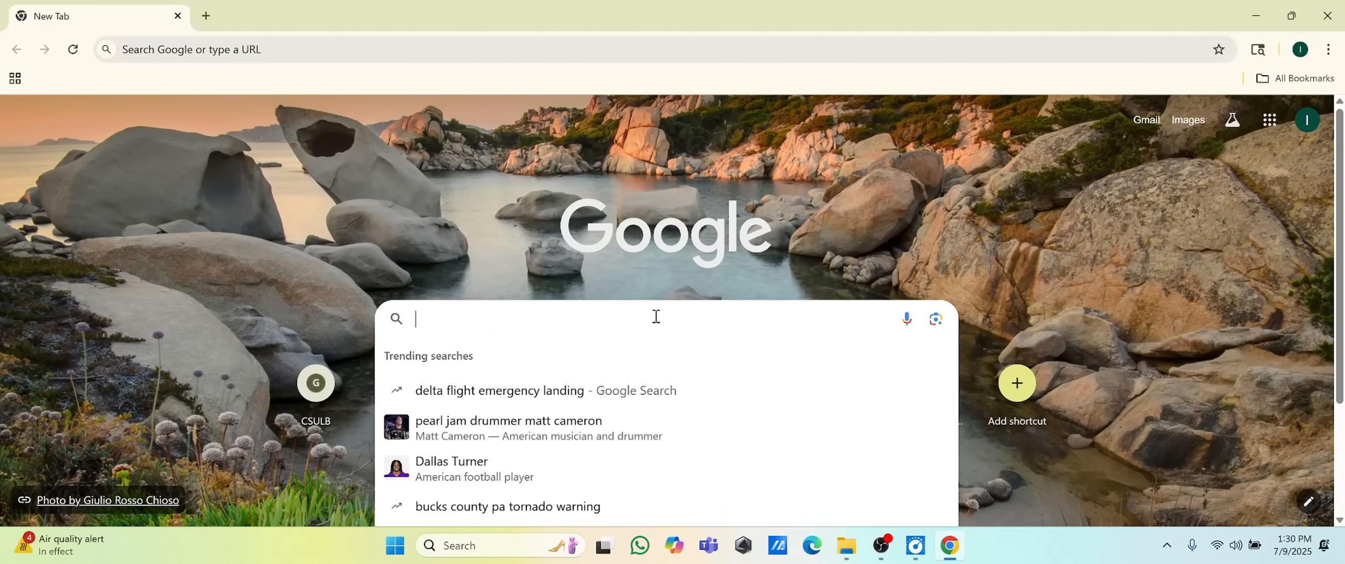
pyautogui.write('ls ')
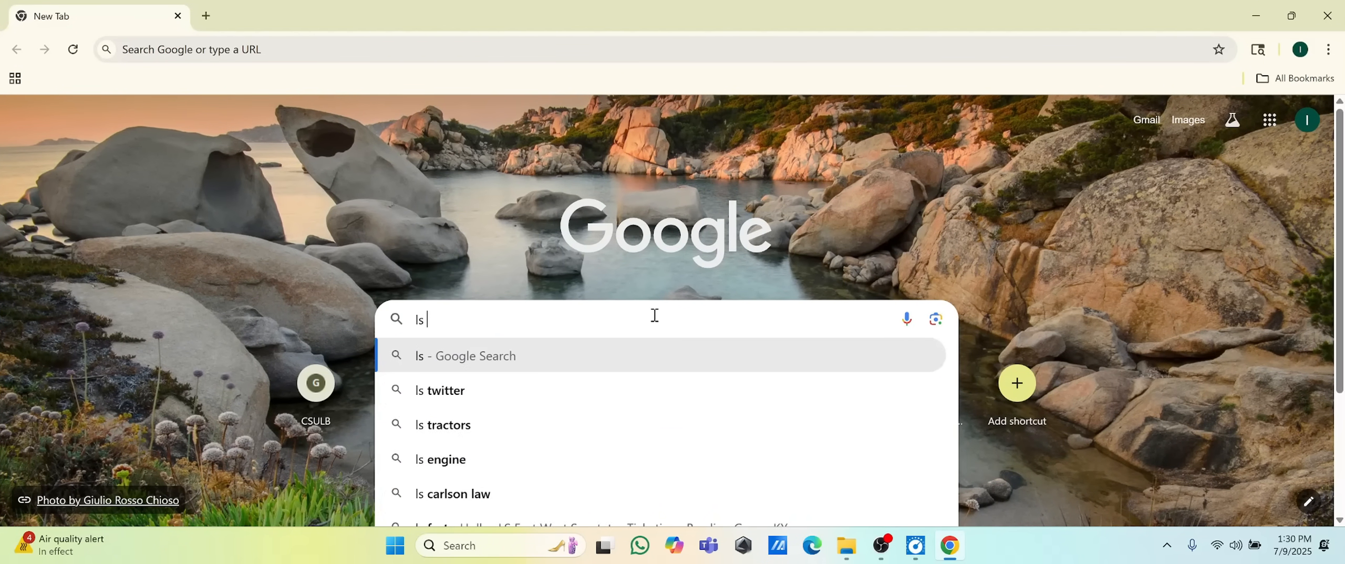
pyautogui.write('electri')
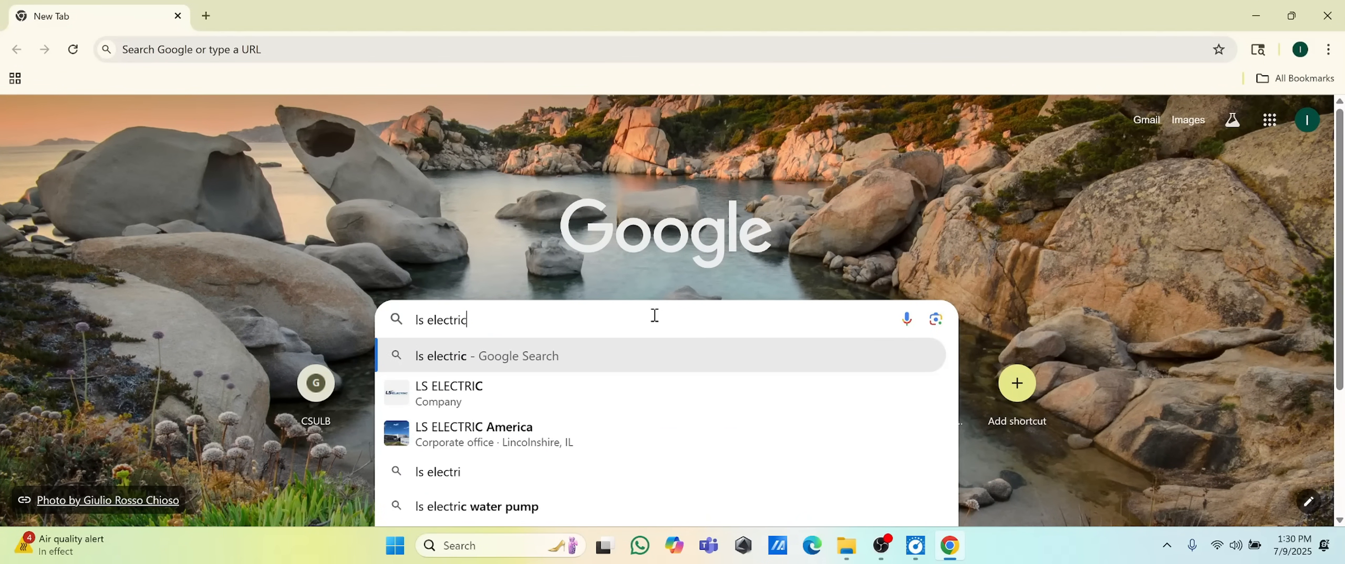
pyautogui.write('c')
pyautogui.press('Return')
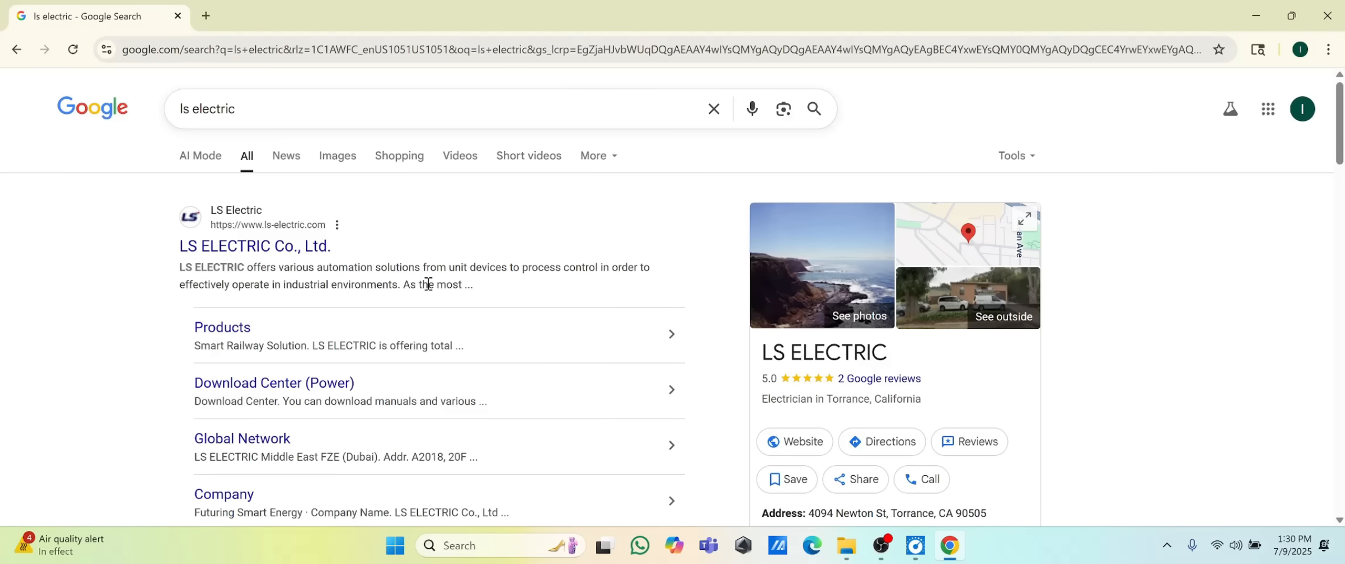
# Go from the LS ELECTRIC Co., Ltd. website to Download Center (Automation) and refuse all cookies there
pyautogui.click(276, 252)
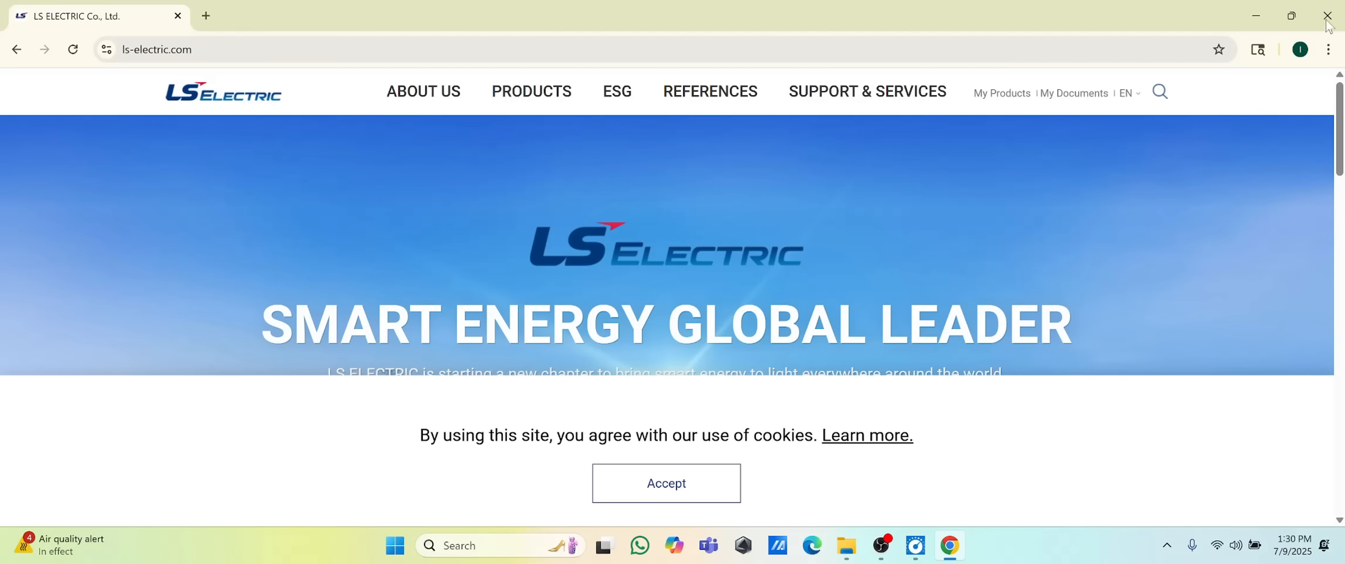
pyautogui.moveTo(896, 112)
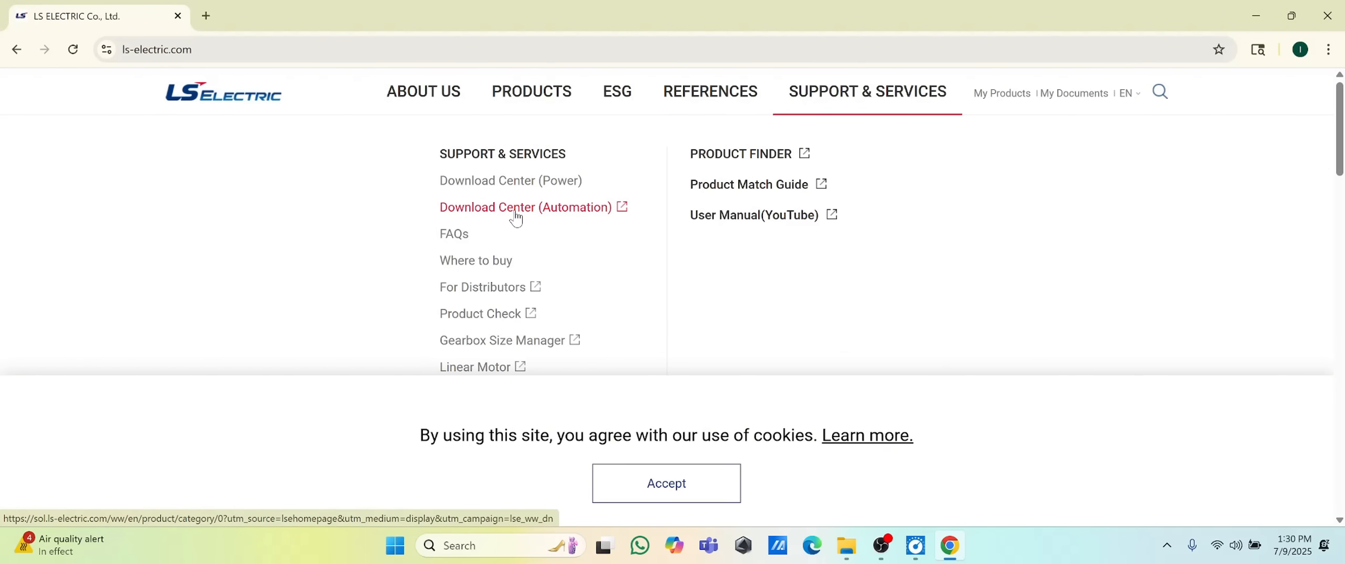
pyautogui.click(497, 213)
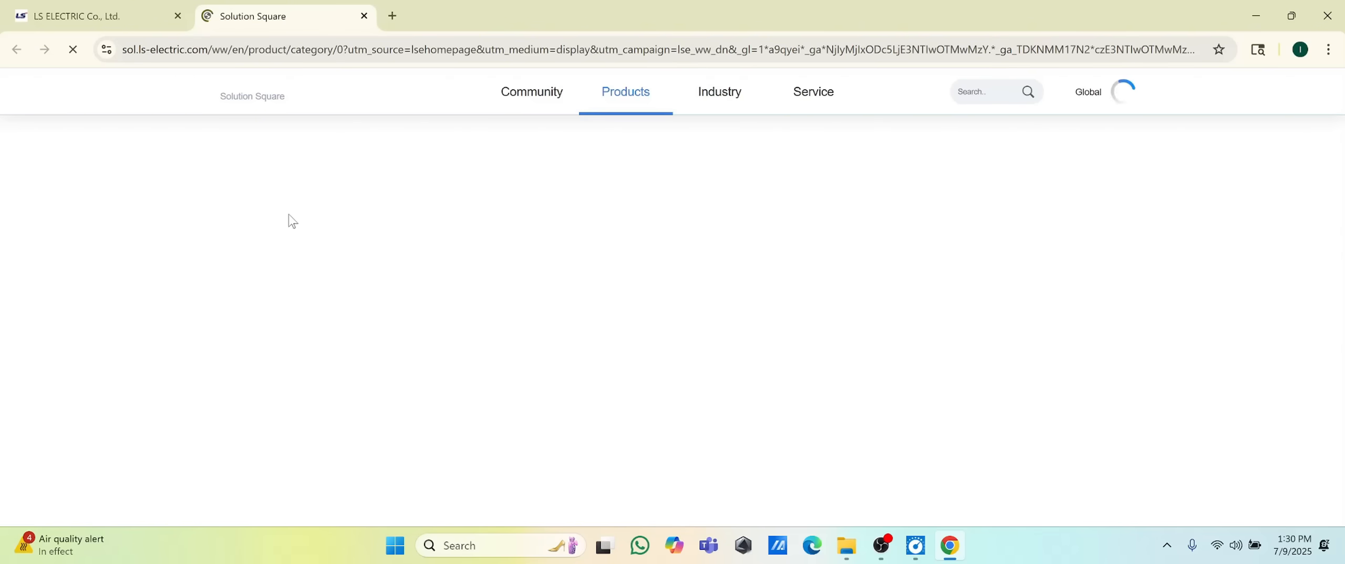
pyautogui.scroll(-1, 593, 248)
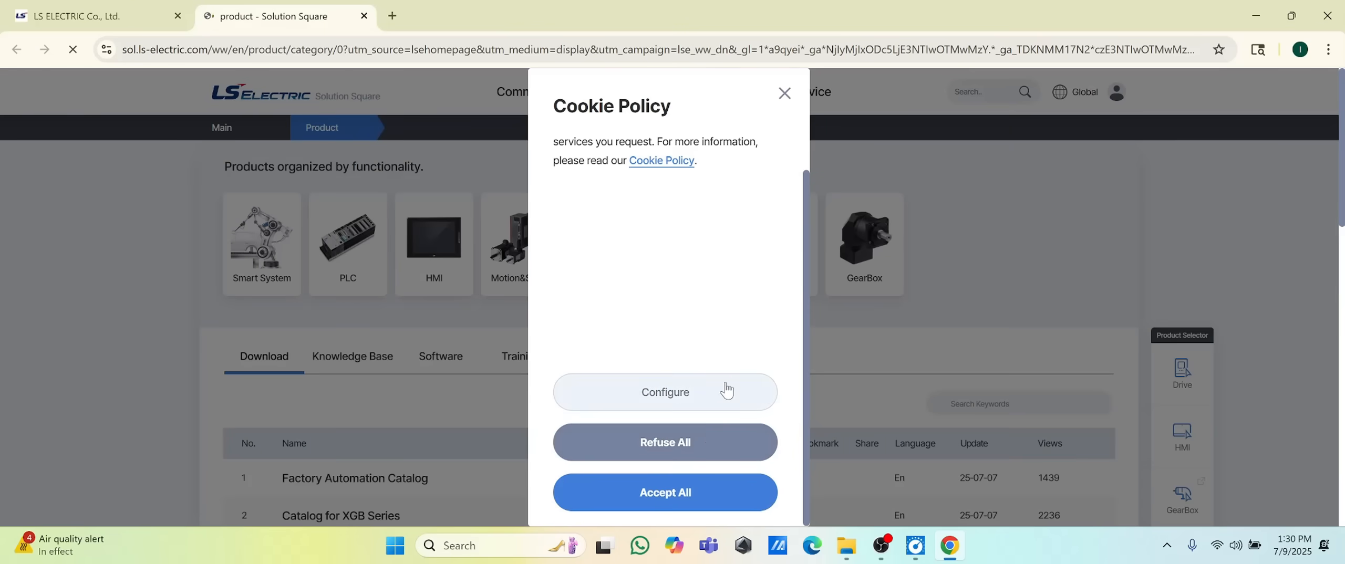
pyautogui.click(683, 443)
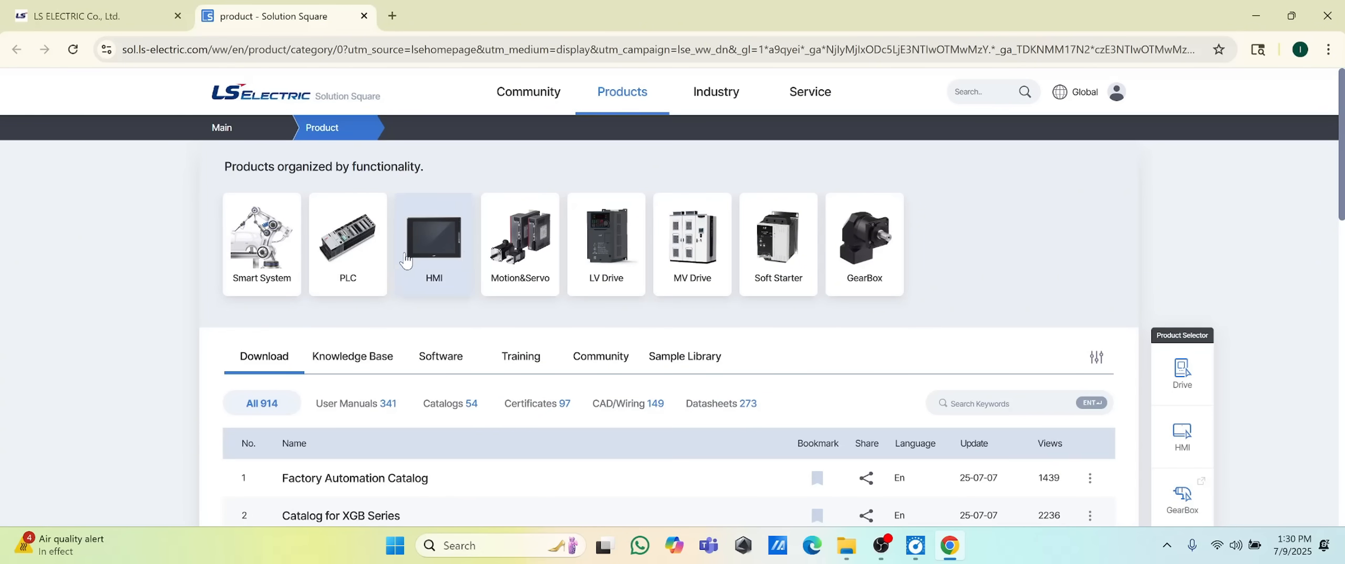
# Choose the HMI product category and bring up its list of available software
pyautogui.click(443, 259)
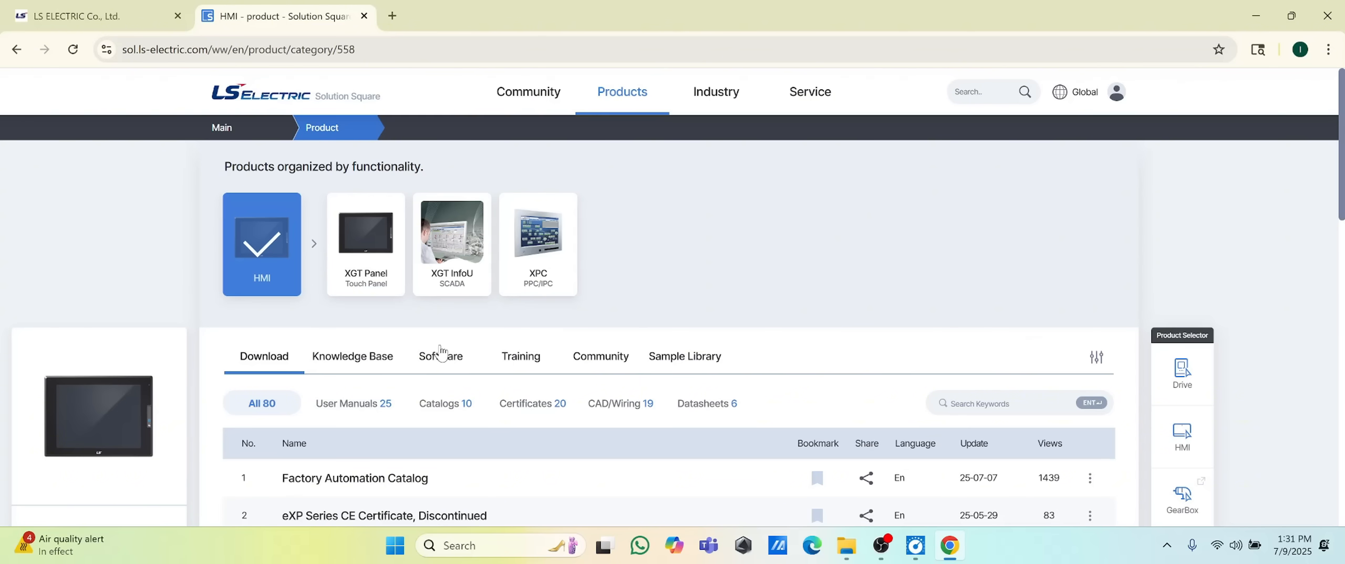
pyautogui.click(447, 363)
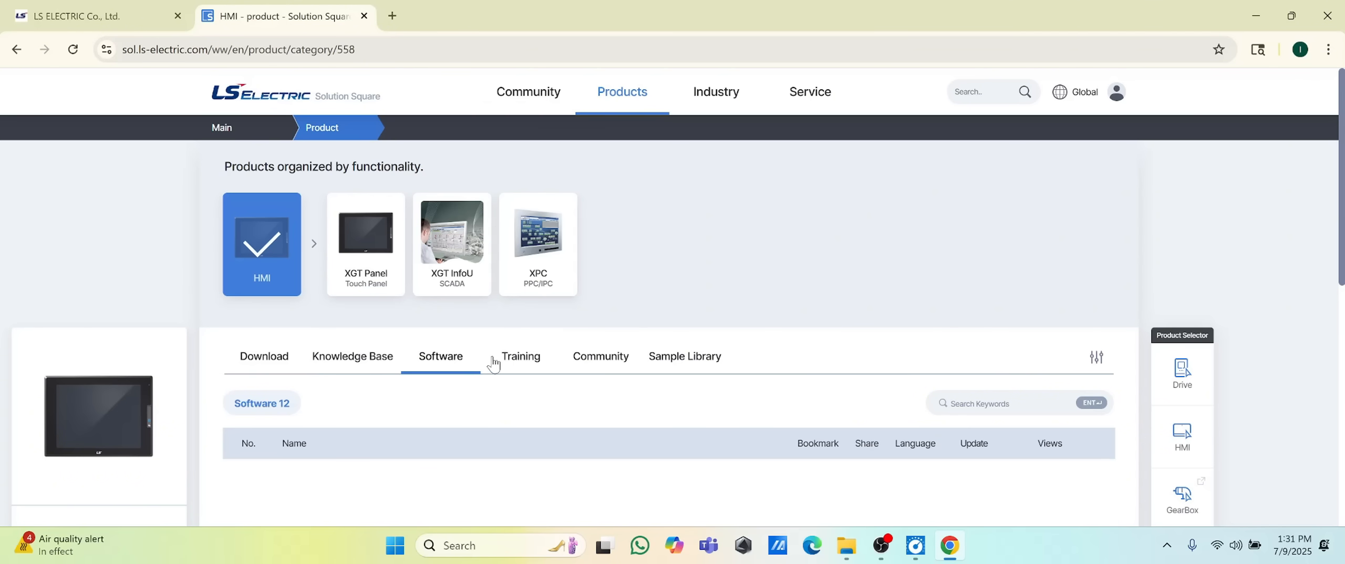
pyautogui.scroll(-7, 544, 360)
pyautogui.scroll(3, 543, 358)
pyautogui.scroll(2, 543, 358)
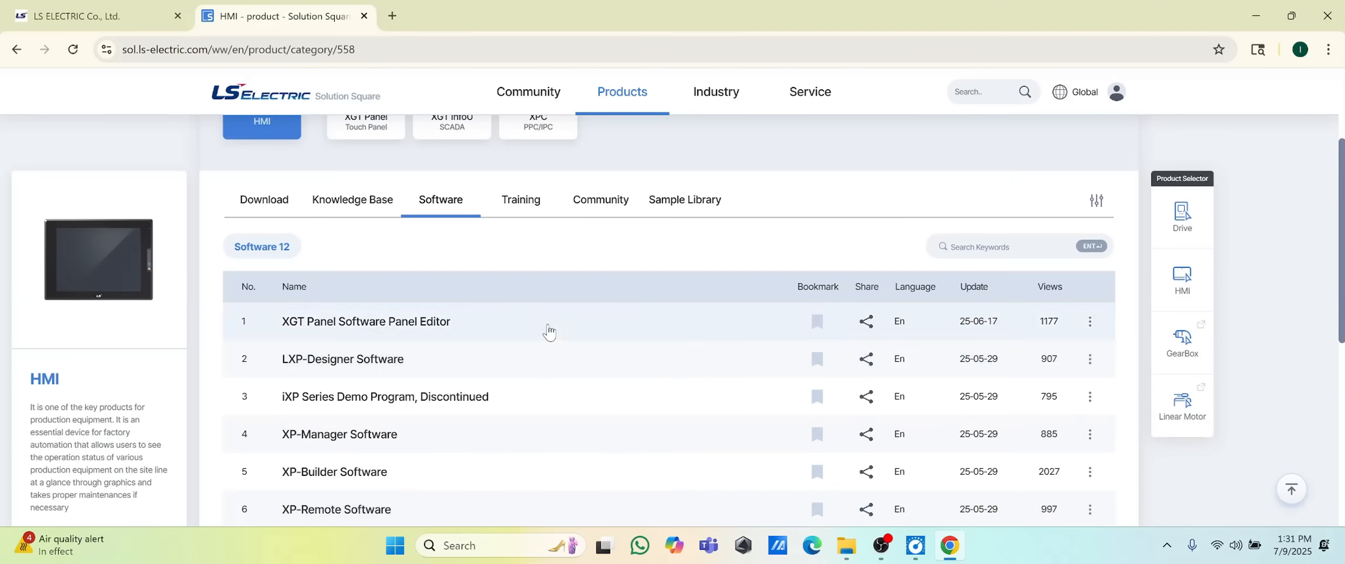
pyautogui.scroll(1, 546, 337)
pyautogui.scroll(-1, 549, 331)
pyautogui.scroll(-1, 548, 332)
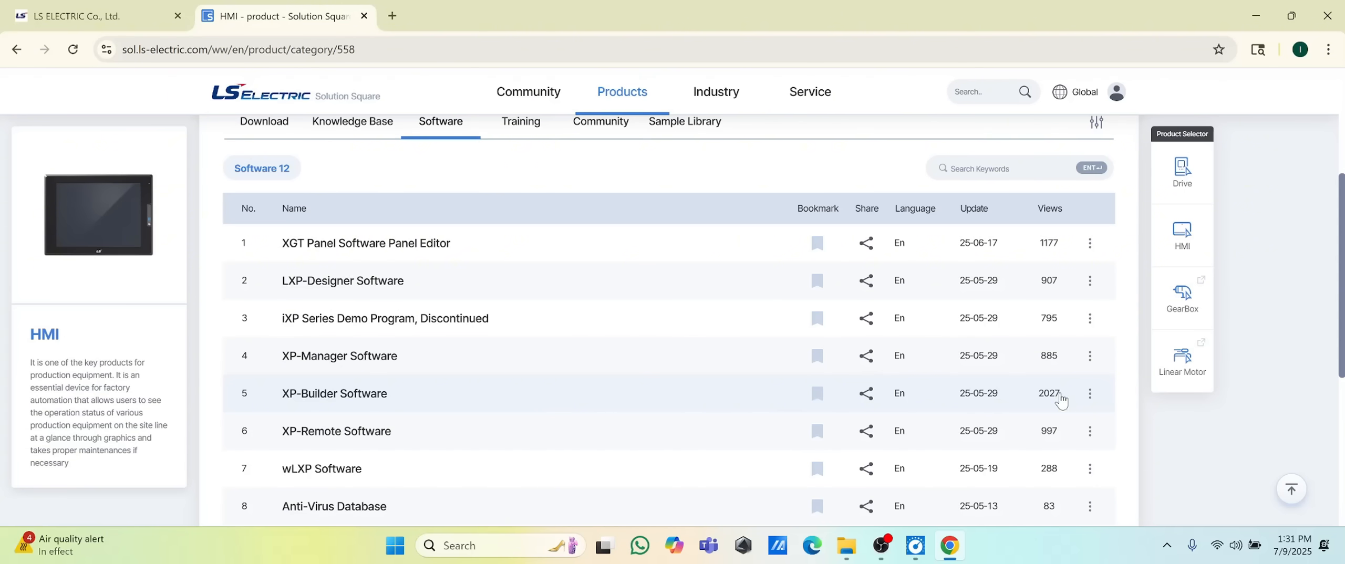
# Expand the XP-Builder Software entry and check the versions offered for download
pyautogui.click(347, 403)
pyautogui.scroll(-2, 590, 363)
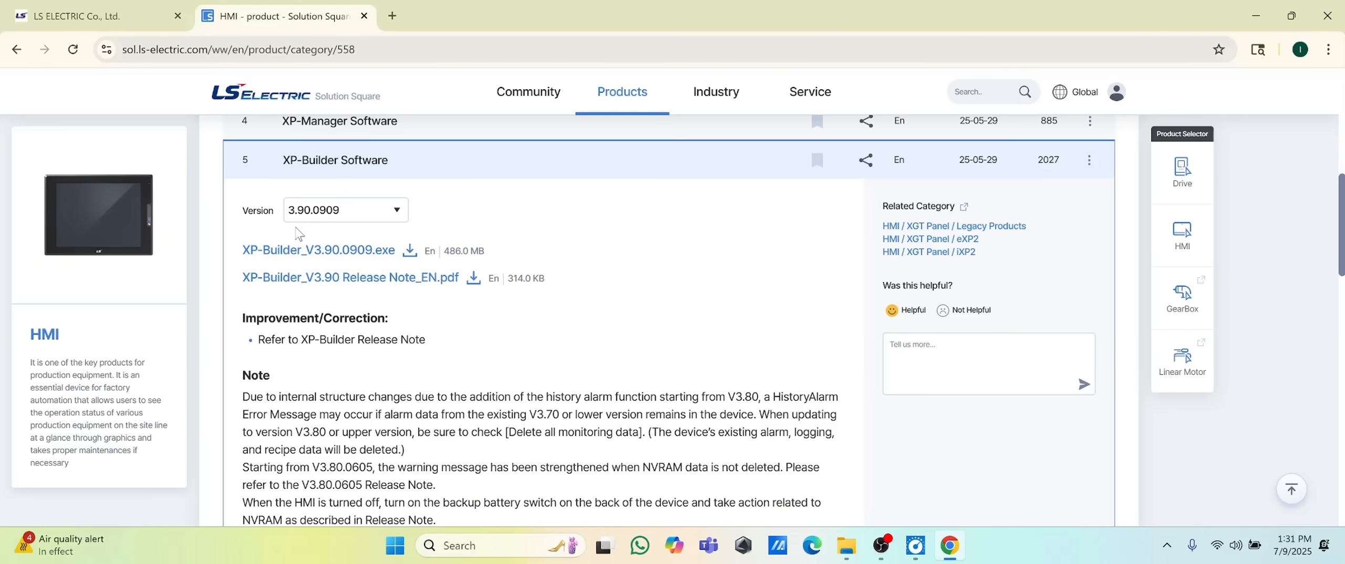
pyautogui.click(400, 218)
pyautogui.click(575, 226)
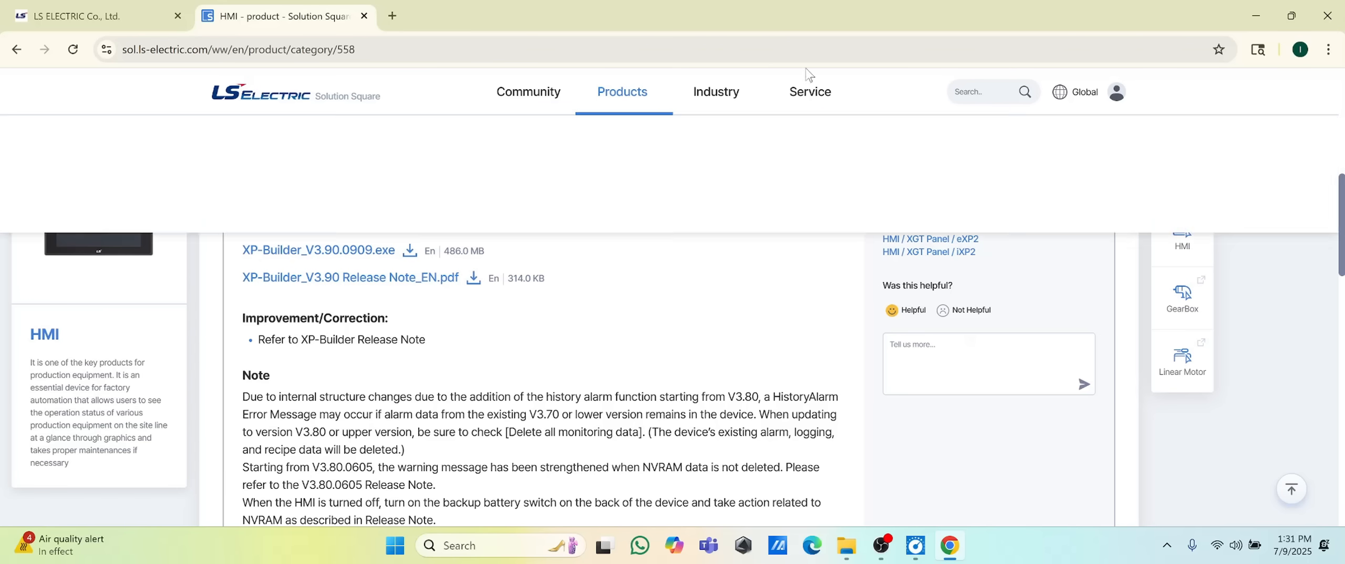
# Switch from the browser to XP-Builder and dismiss its startup notification
pyautogui.click(1254, 13)
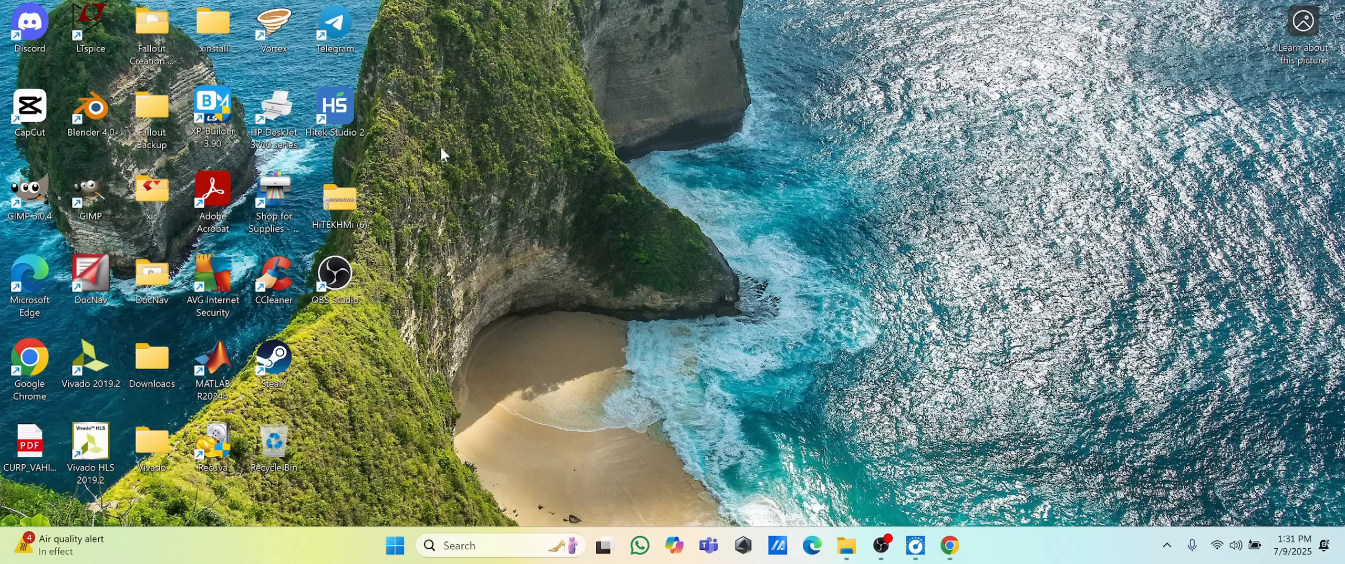
pyautogui.moveTo(210, 113); pyautogui.dragTo(564, 371)
pyautogui.click(610, 451)
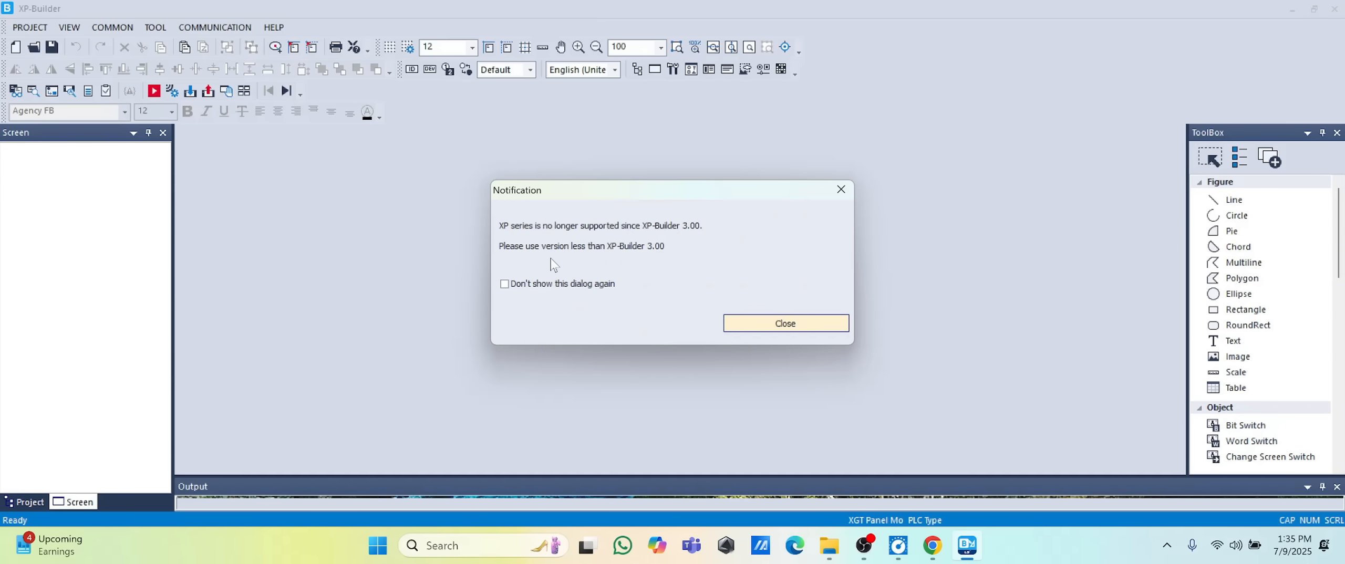
pyautogui.click(841, 191)
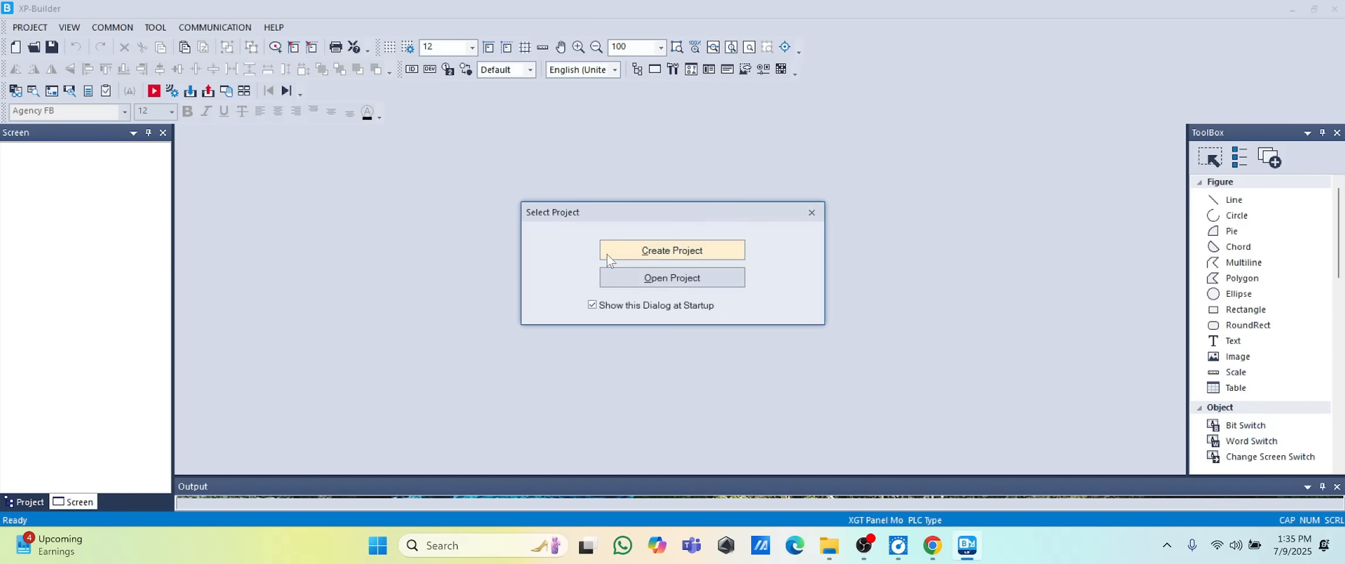
# Start a new project with eXP Series as the series and eXP40-TTA as the model
pyautogui.click(662, 254)
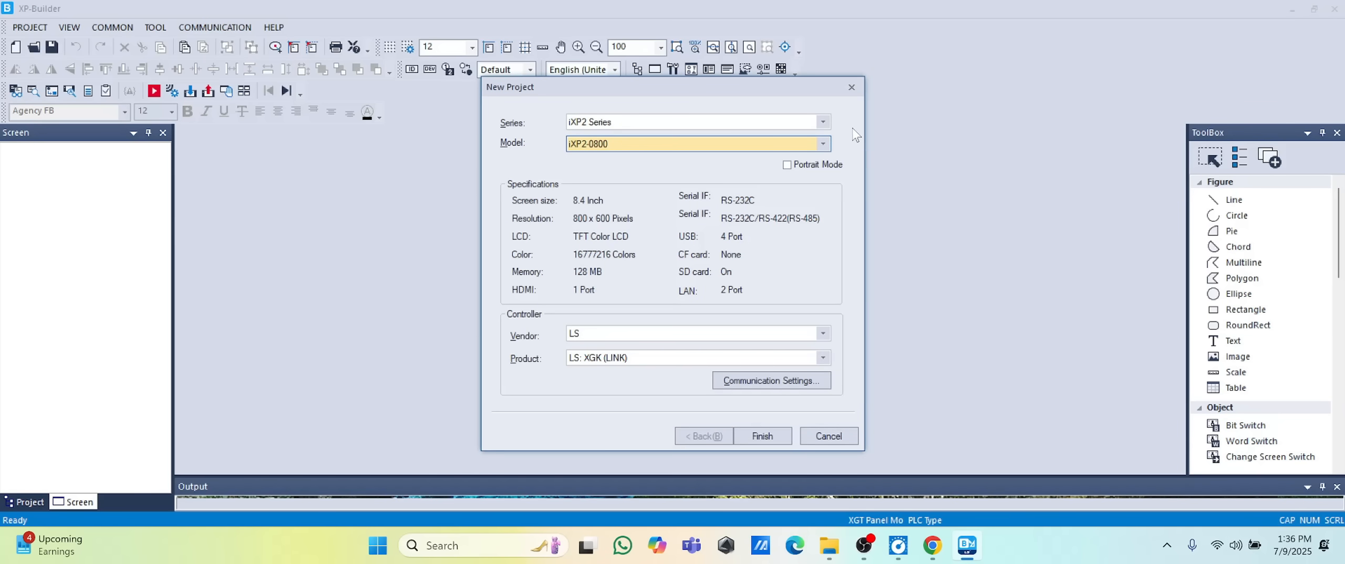
pyautogui.click(829, 122)
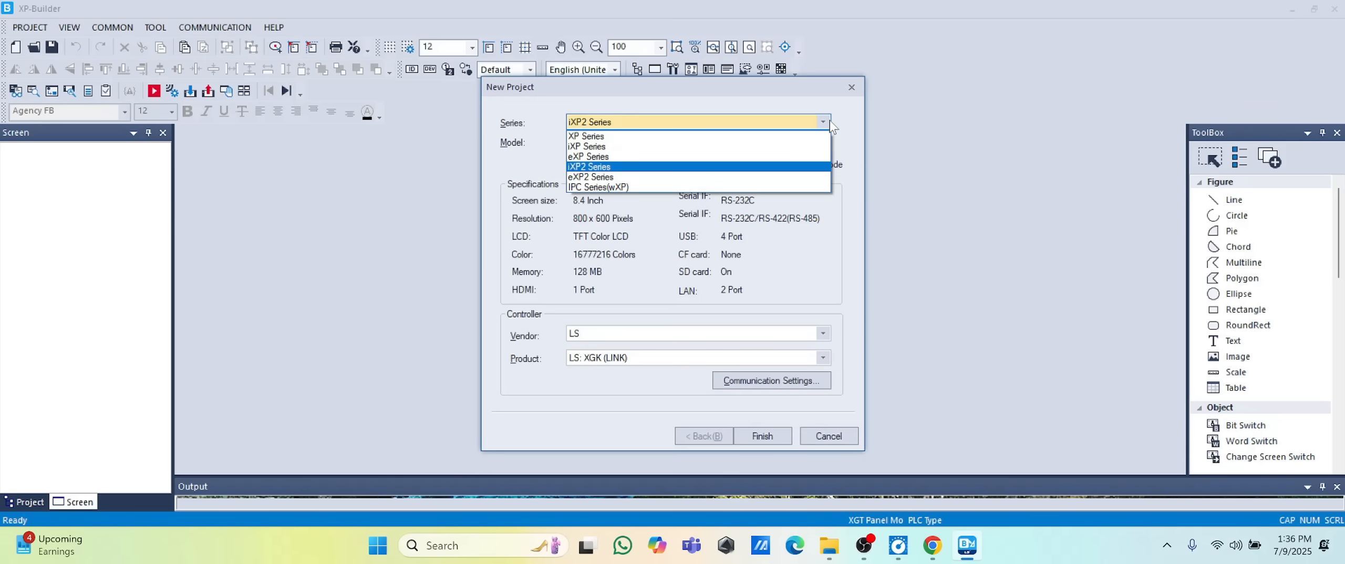
pyautogui.click(587, 157)
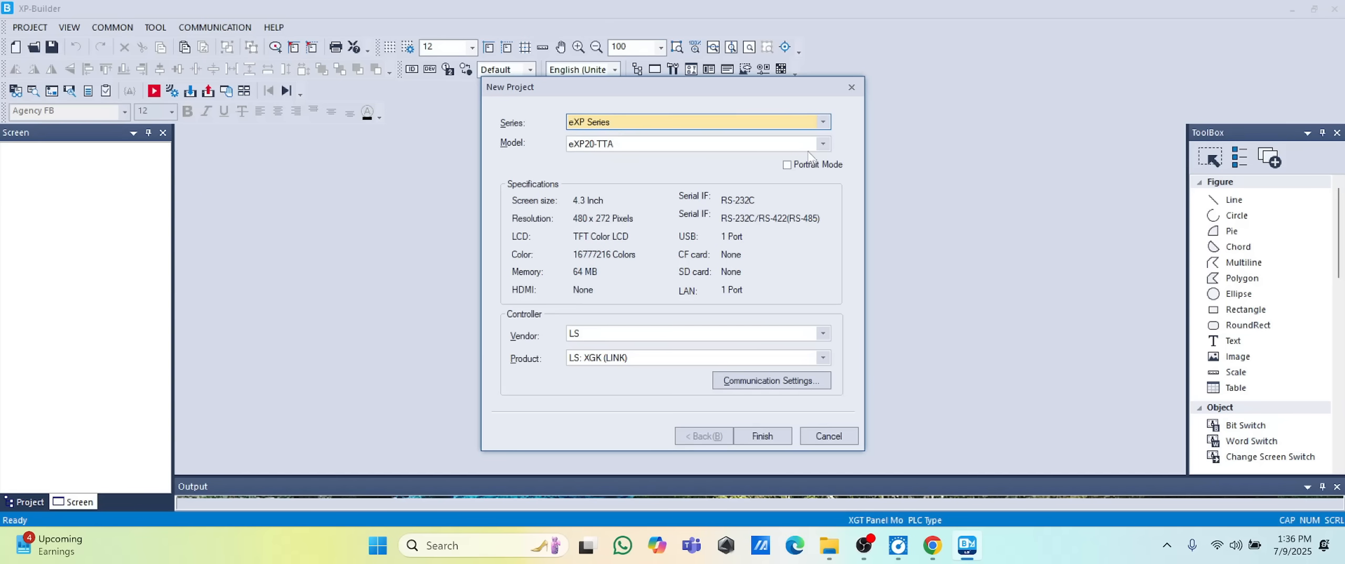
pyautogui.click(822, 144)
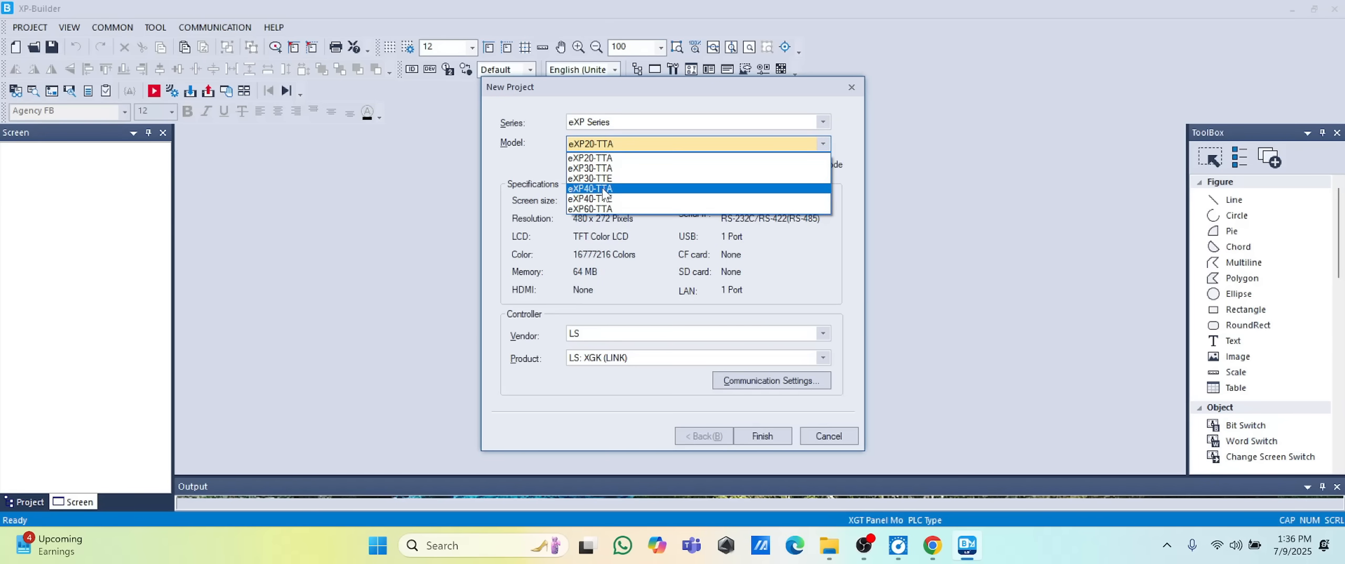
pyautogui.click(605, 189)
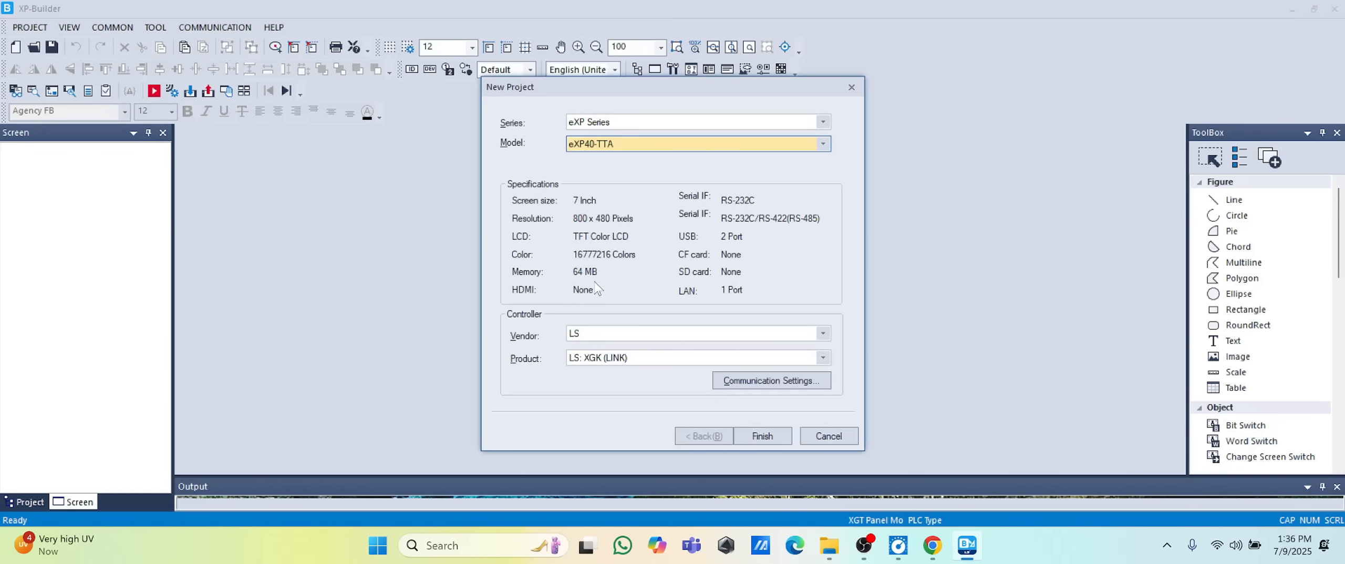
# Compare the eXP60-TTA model's specifications and create the project with the eXP40-TTA model
pyautogui.click(823, 144)
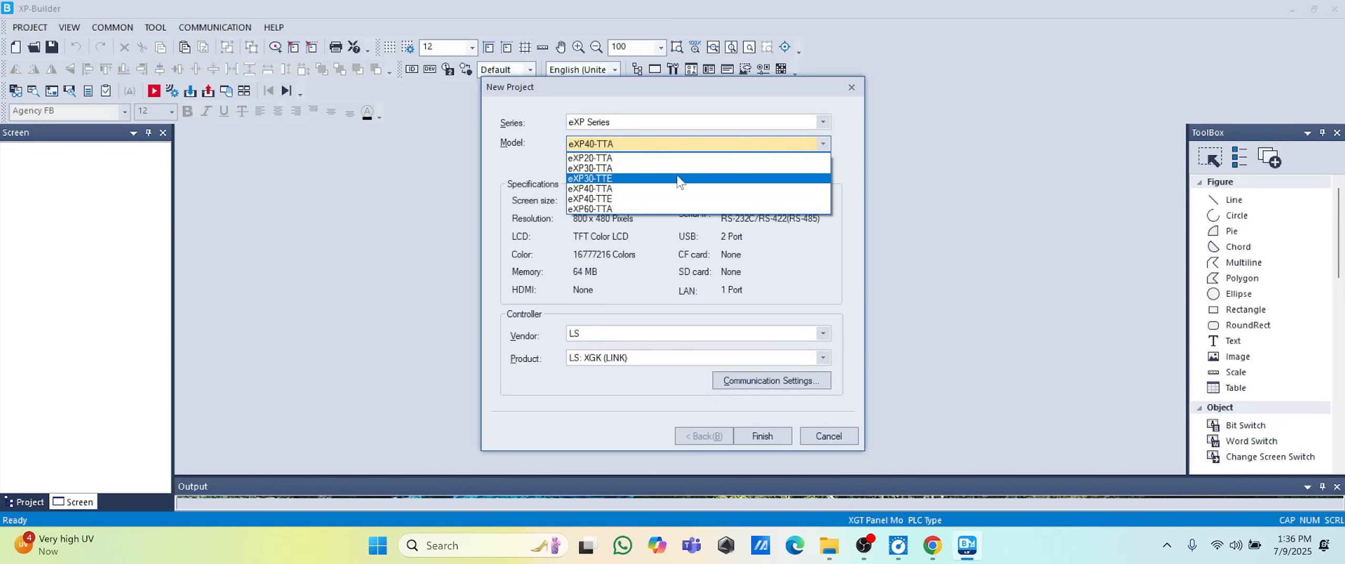
pyautogui.click(609, 209)
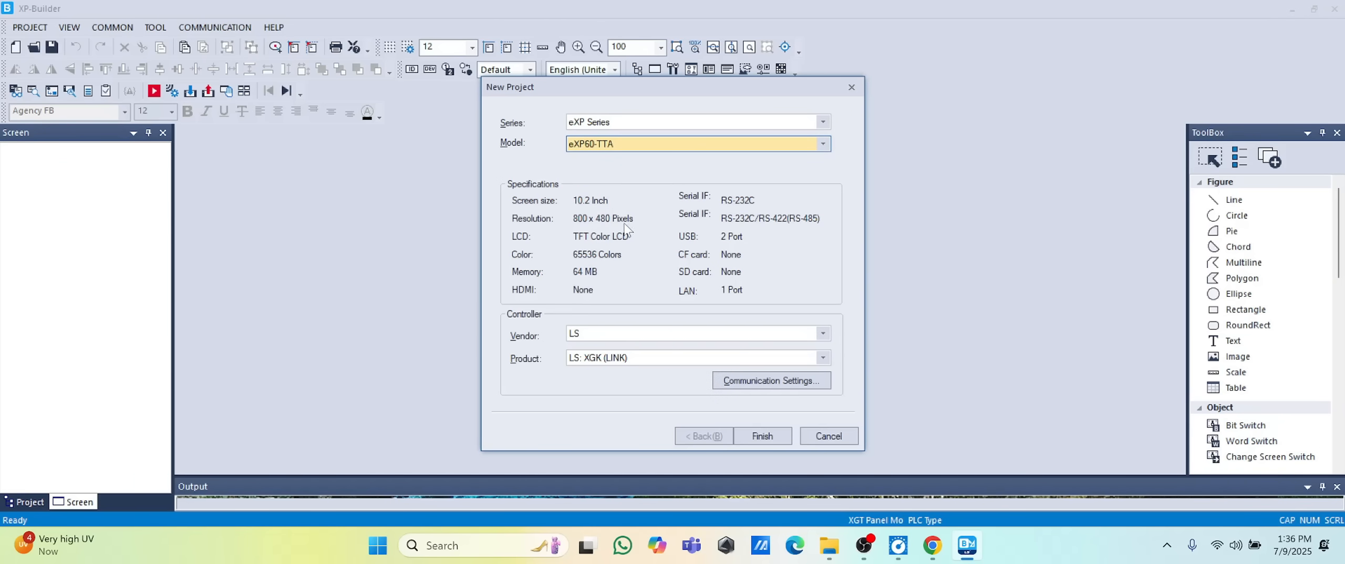
pyautogui.click(824, 145)
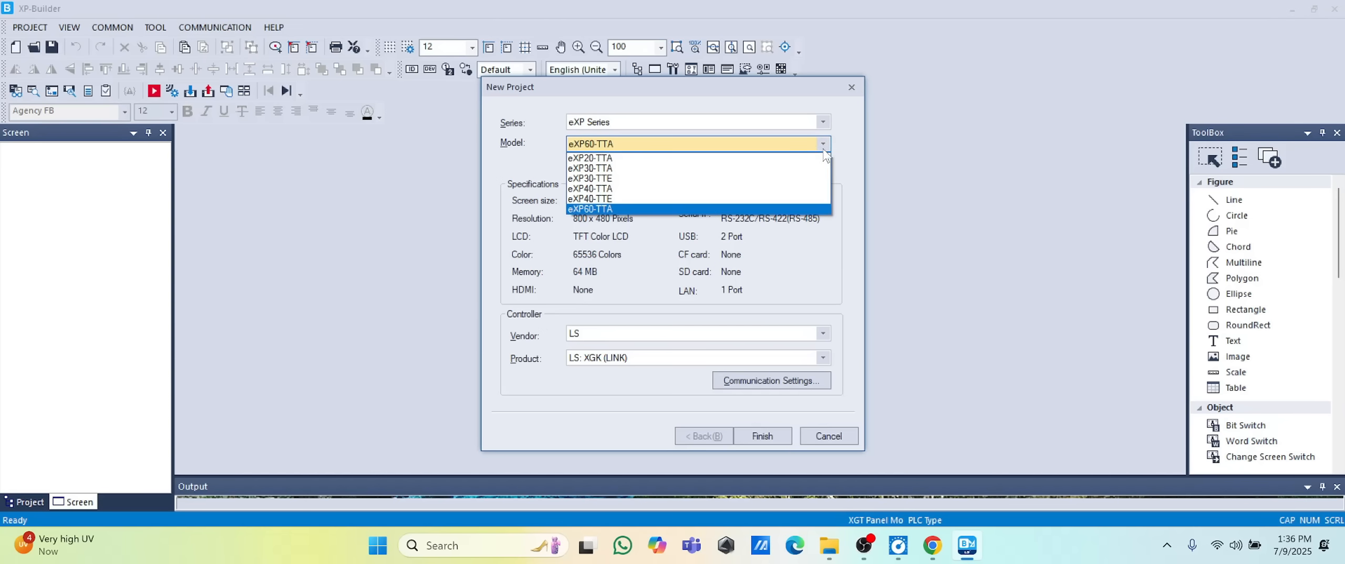
pyautogui.click(603, 191)
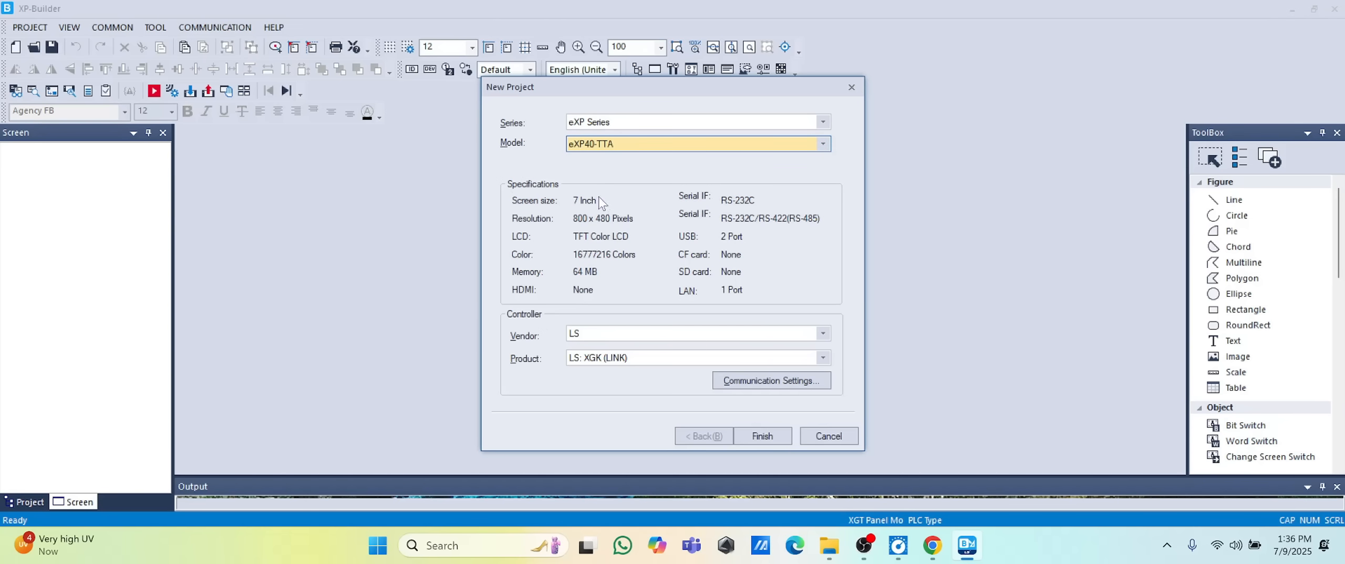
pyautogui.click(763, 438)
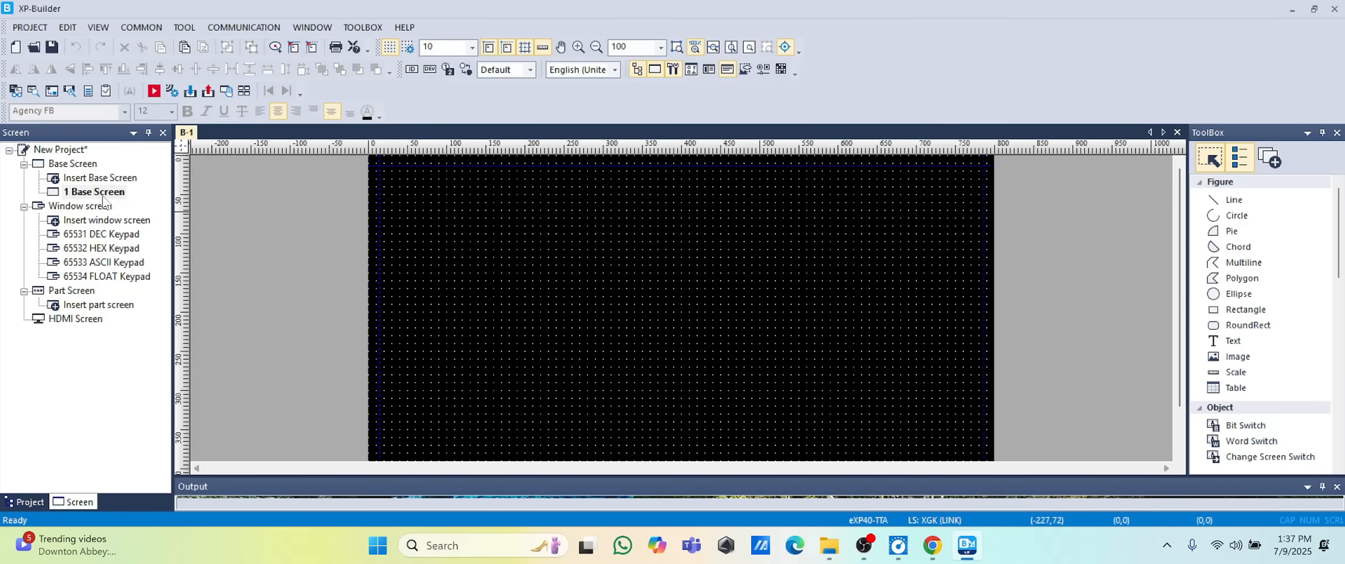
# Insert two additional base screens into the new project and open base screen 2
pyautogui.click(96, 178)
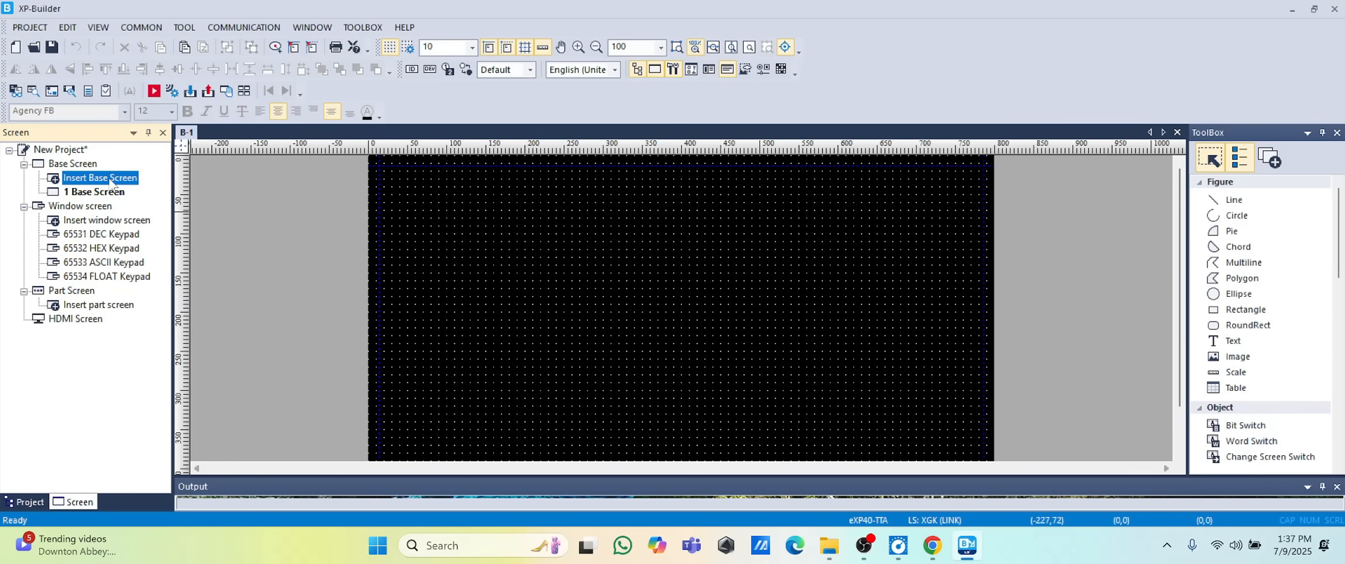
pyautogui.doubleClick(109, 179)
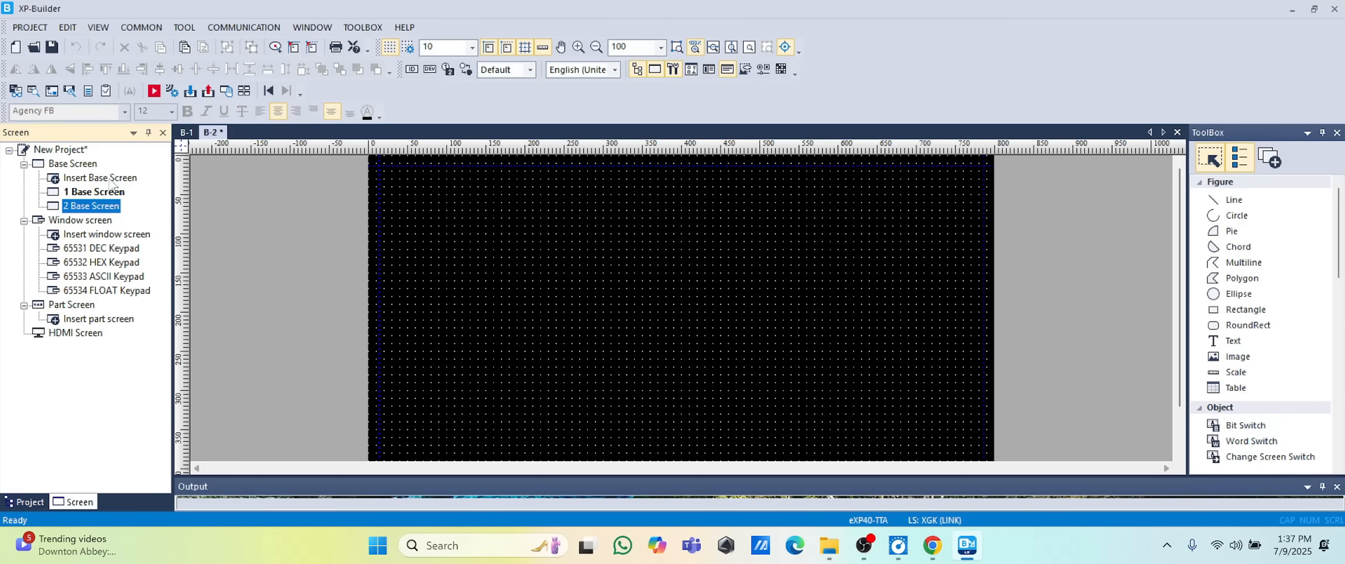
pyautogui.doubleClick(110, 179)
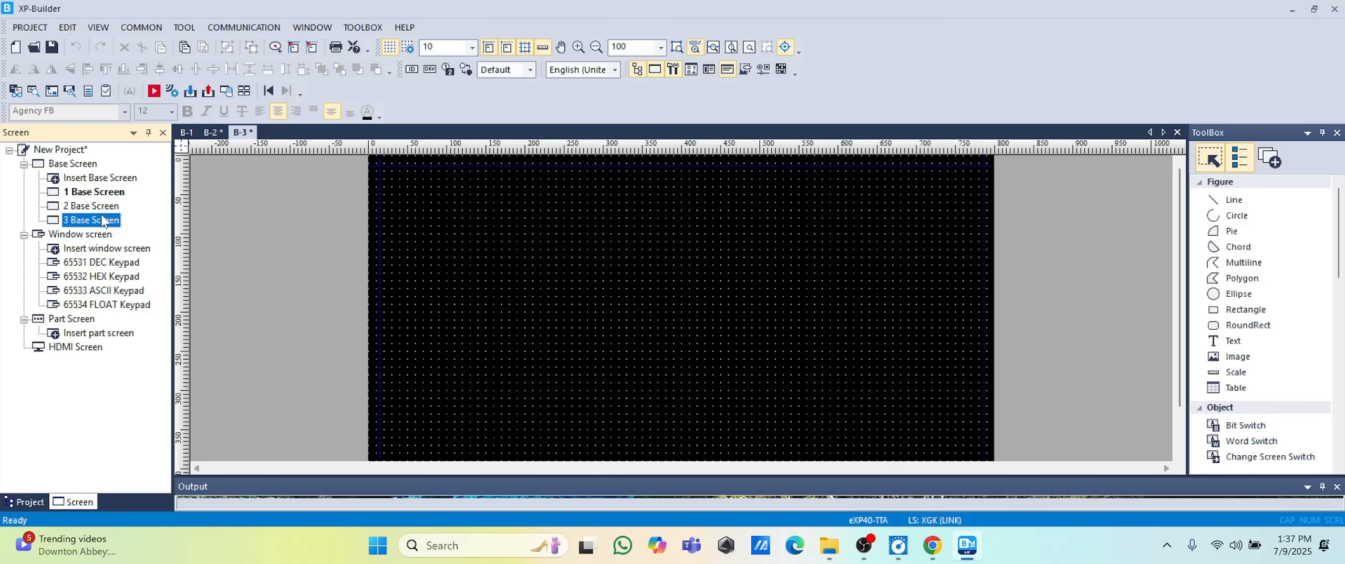
pyautogui.doubleClick(102, 206)
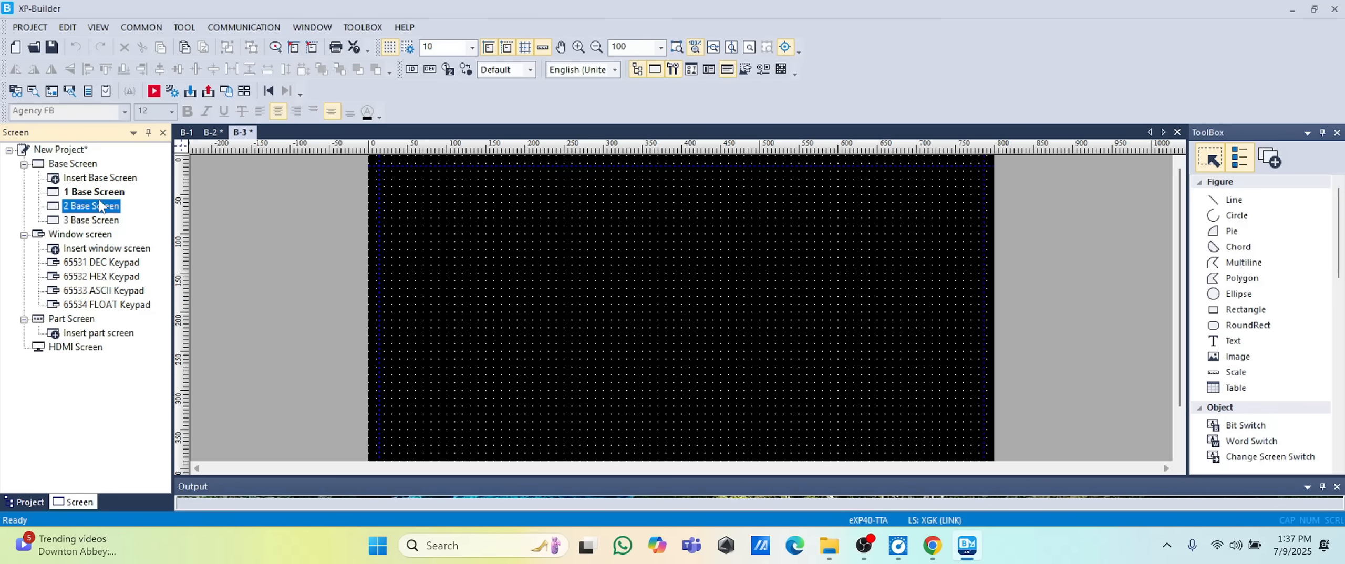
pyautogui.click(97, 224)
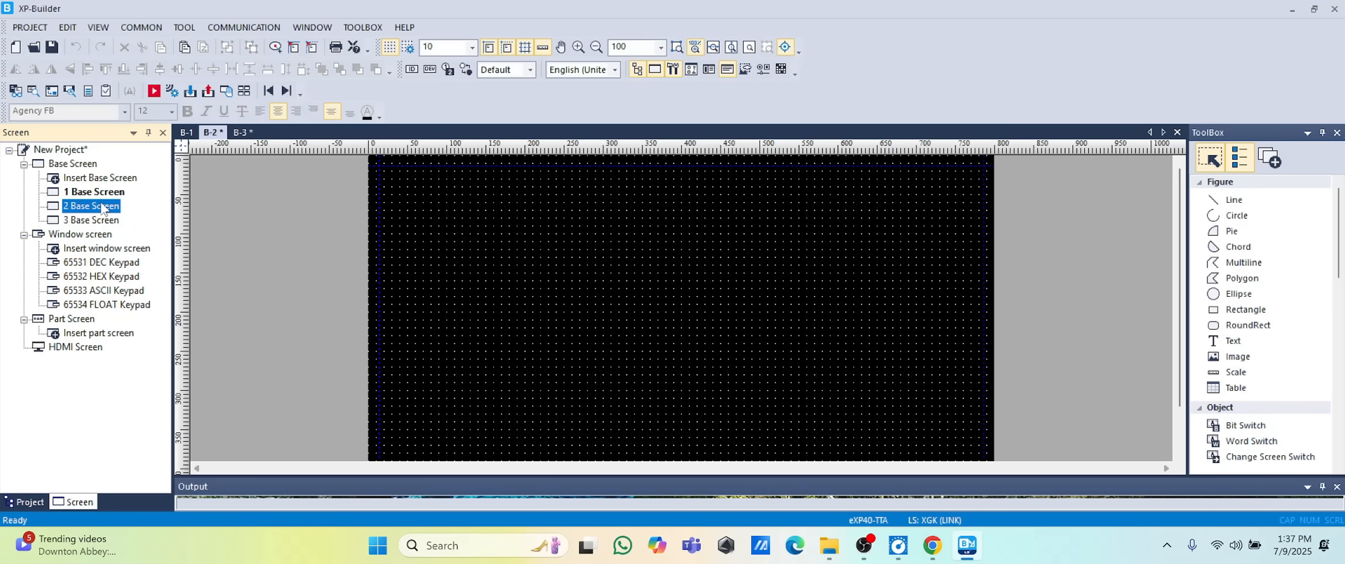
# Look through base screens 1, 2 and 3 of the new project by opening them one after another
pyautogui.press('Up')
pyautogui.press('Up')
pyautogui.press('Return')
pyautogui.doubleClick(91, 221)
pyautogui.doubleClick(95, 207)
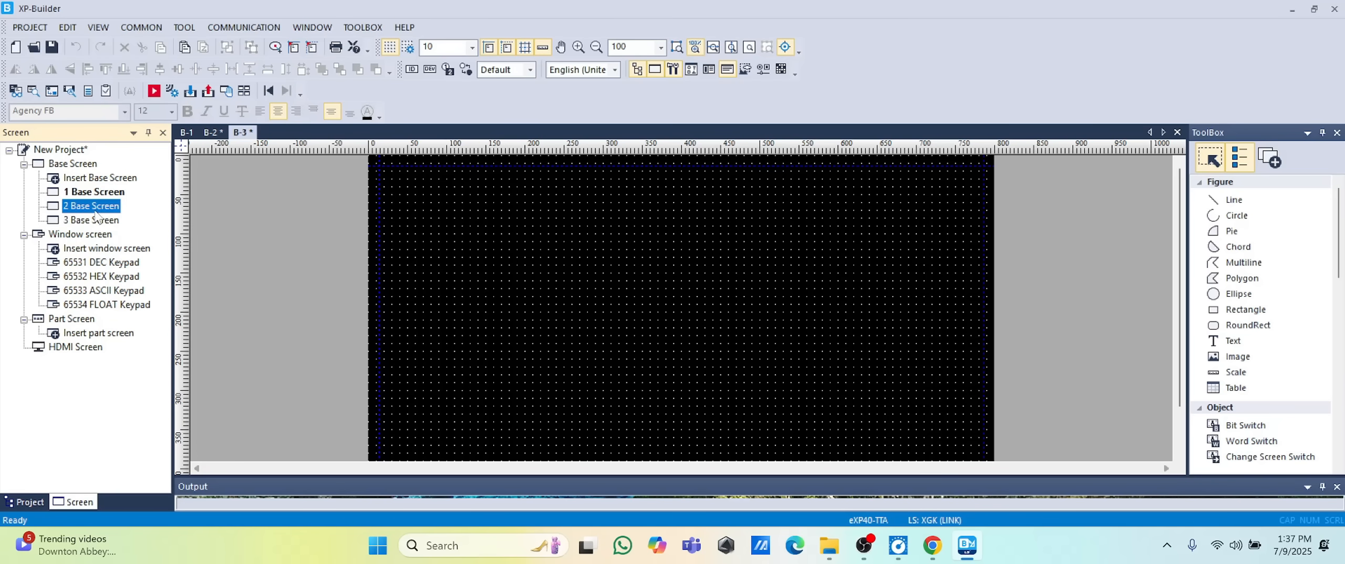
pyautogui.doubleClick(96, 192)
pyautogui.click(94, 222)
pyautogui.doubleClick(94, 221)
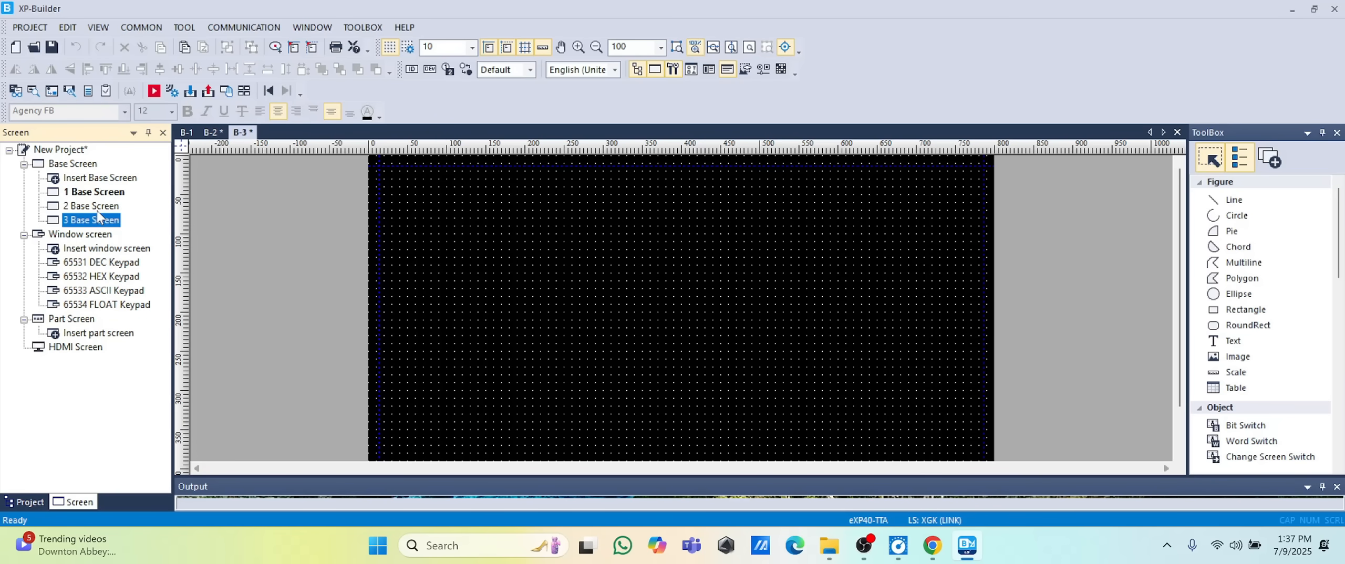
pyautogui.click(92, 206)
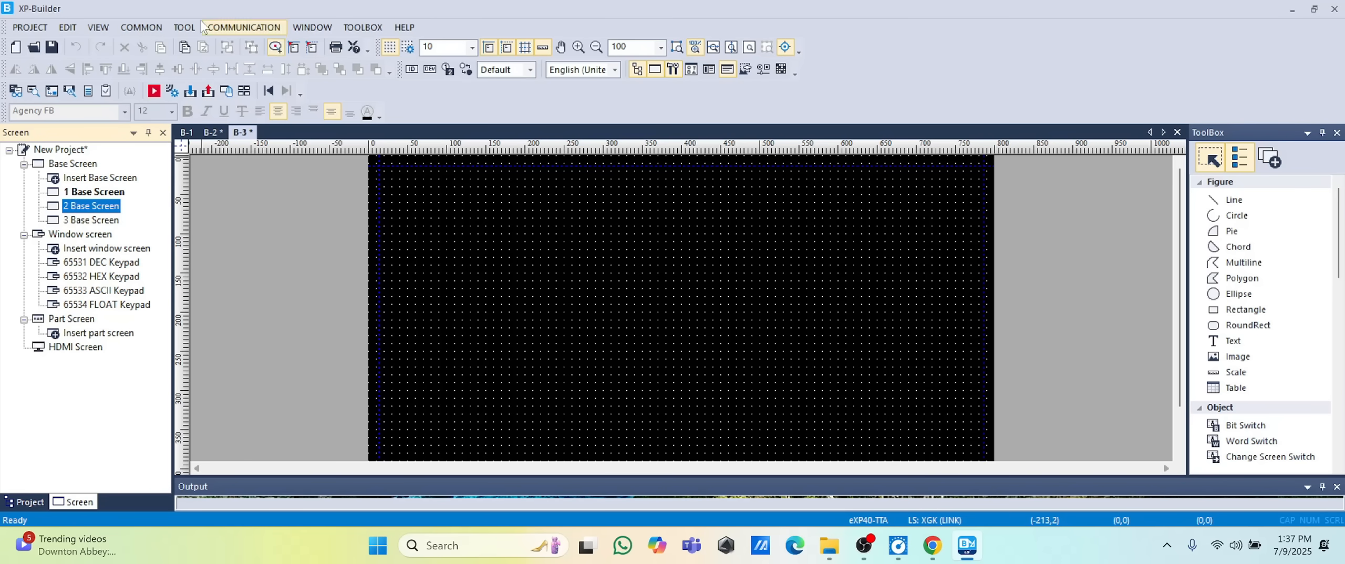
# Open base screen 1 and change its screen name to "Screen 1" in the screen properties
pyautogui.click(187, 133)
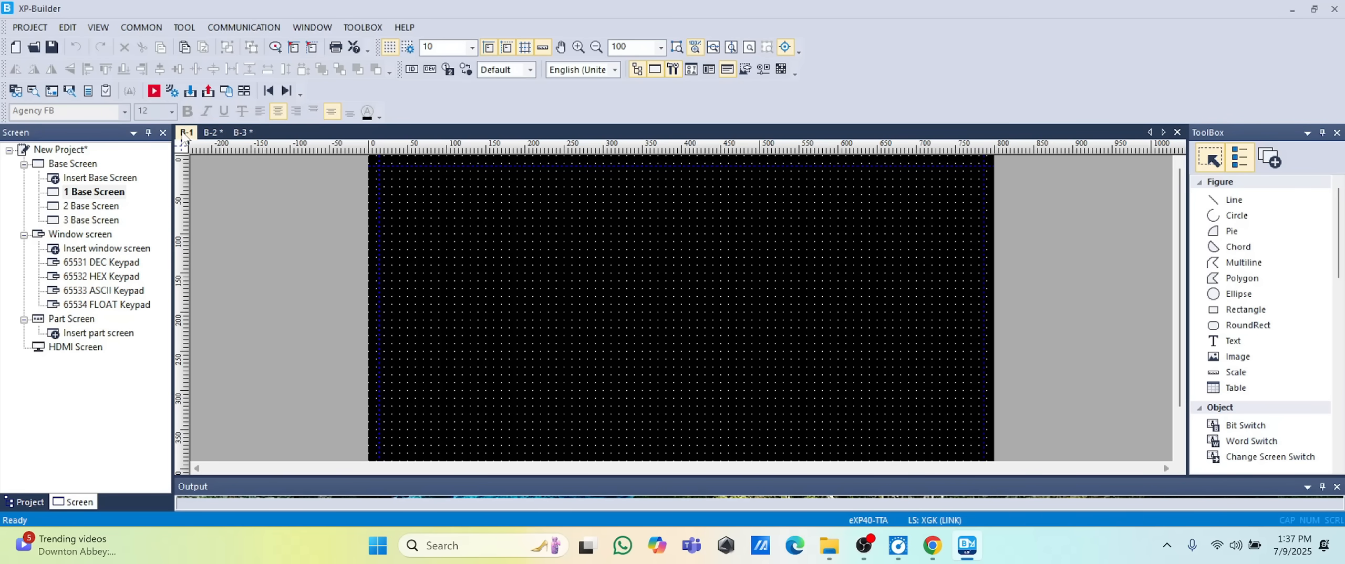
pyautogui.click(121, 196)
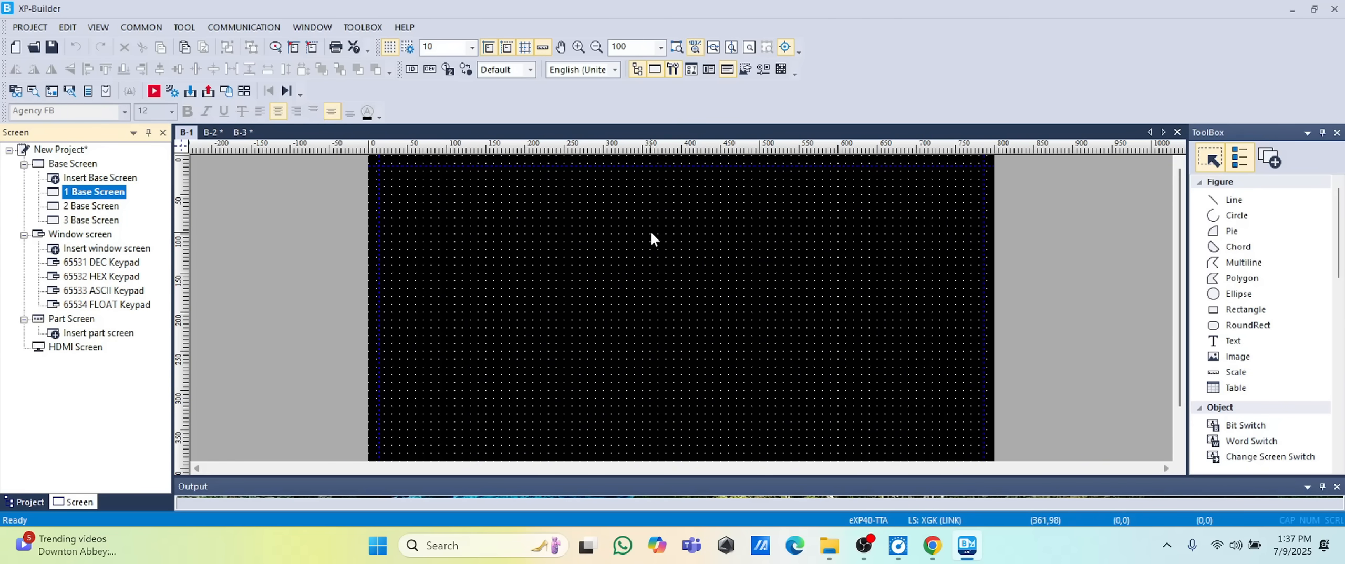
pyautogui.rightClick(631, 253)
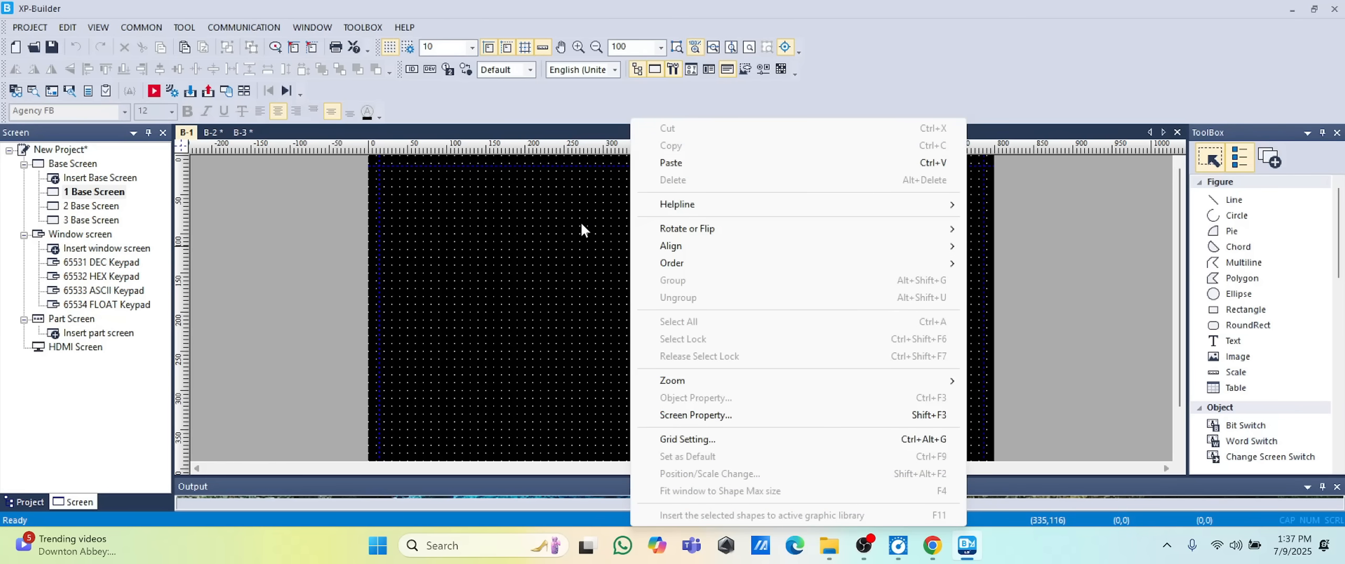
pyautogui.click(752, 415)
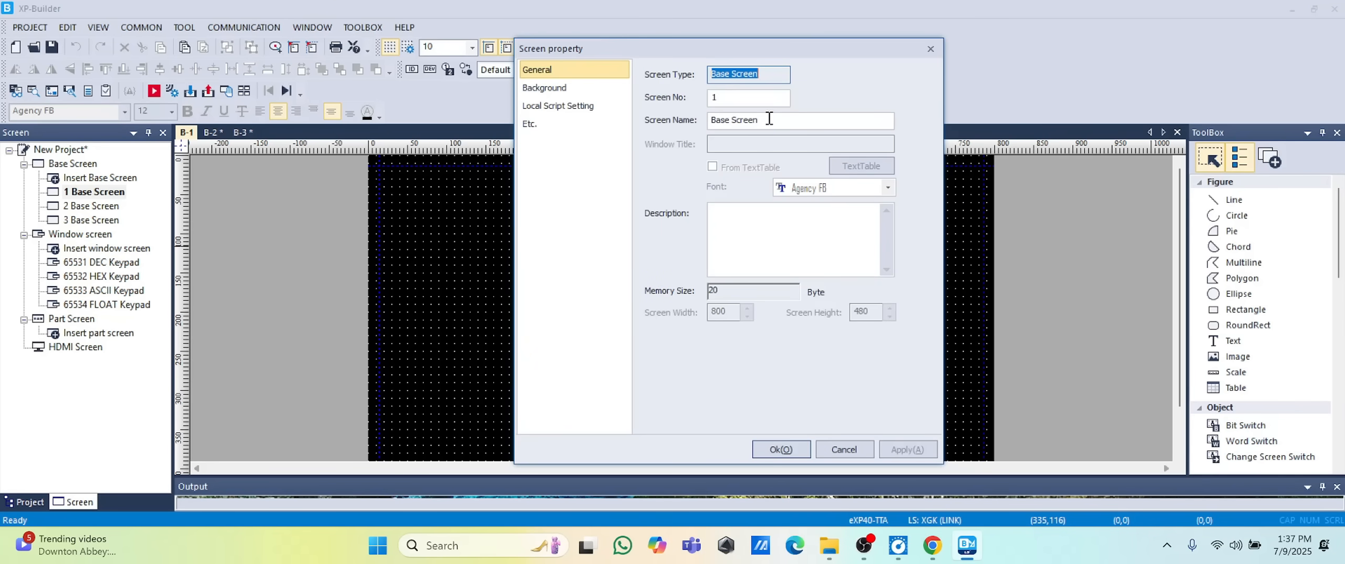
pyautogui.click(795, 125)
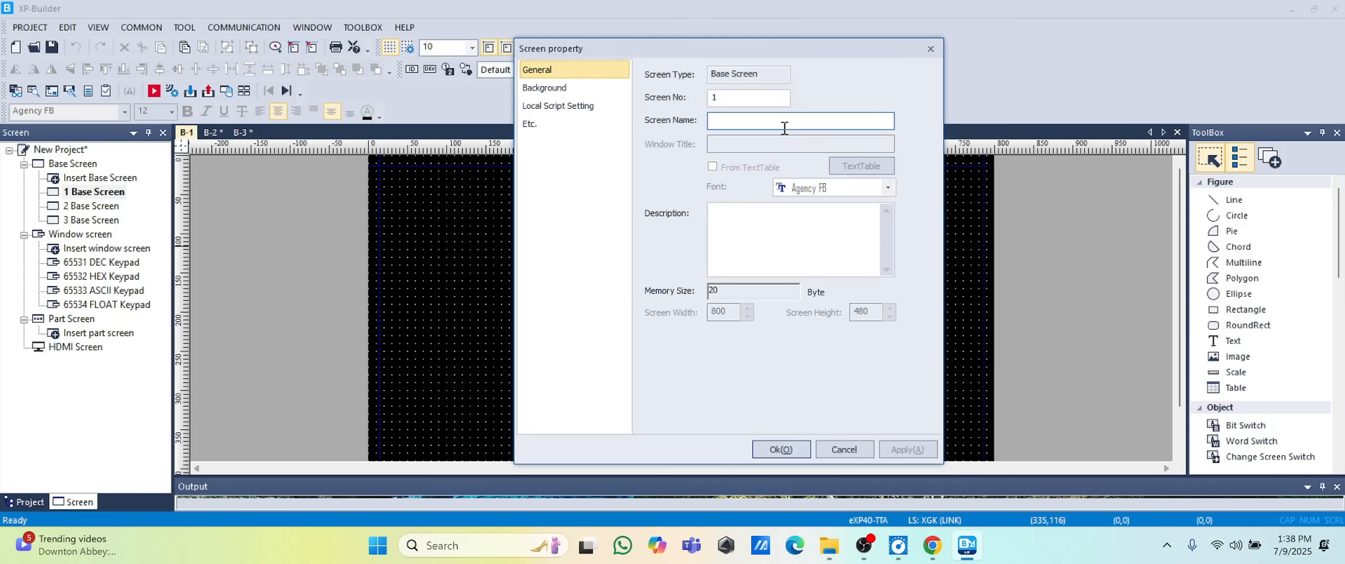
pyautogui.write('B')
pyautogui.press('BackSpace')
pyautogui.press('BackSpace')
pyautogui.press('BackSpace')
pyautogui.press('BackSpace')
pyautogui.press('BackSpace')
pyautogui.press('BackSpace')
pyautogui.write('Screen')
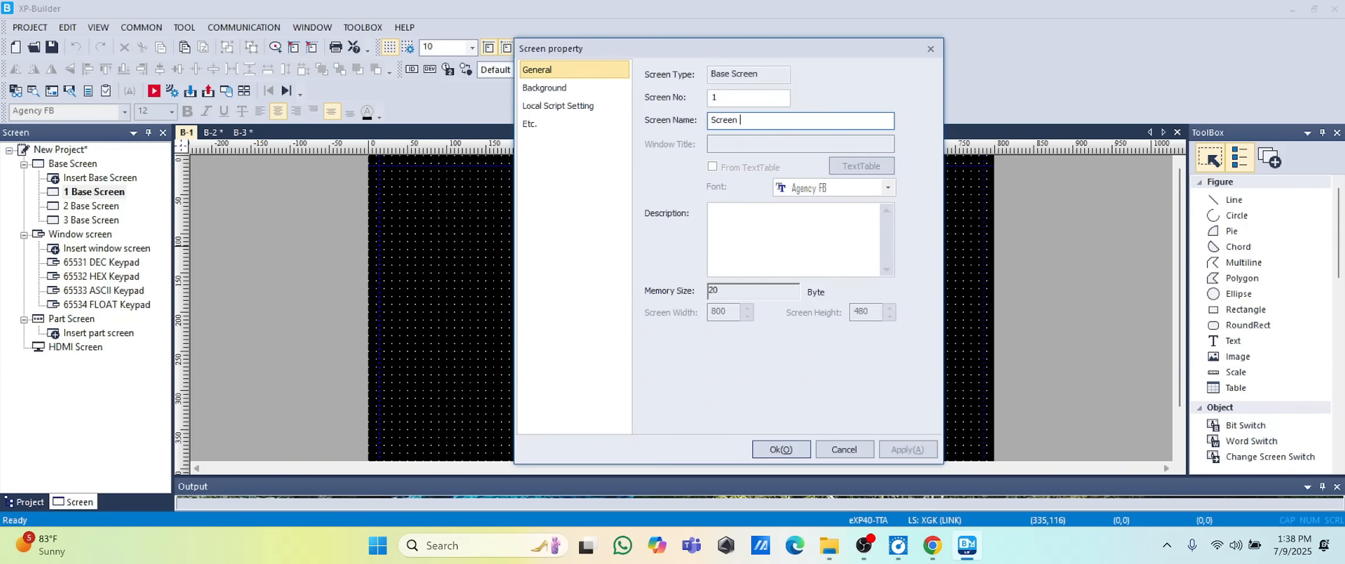
pyautogui.write(' 1')
# Enable the background colour for Screen 1, set it to green and apply the screen properties
pyautogui.click(546, 87)
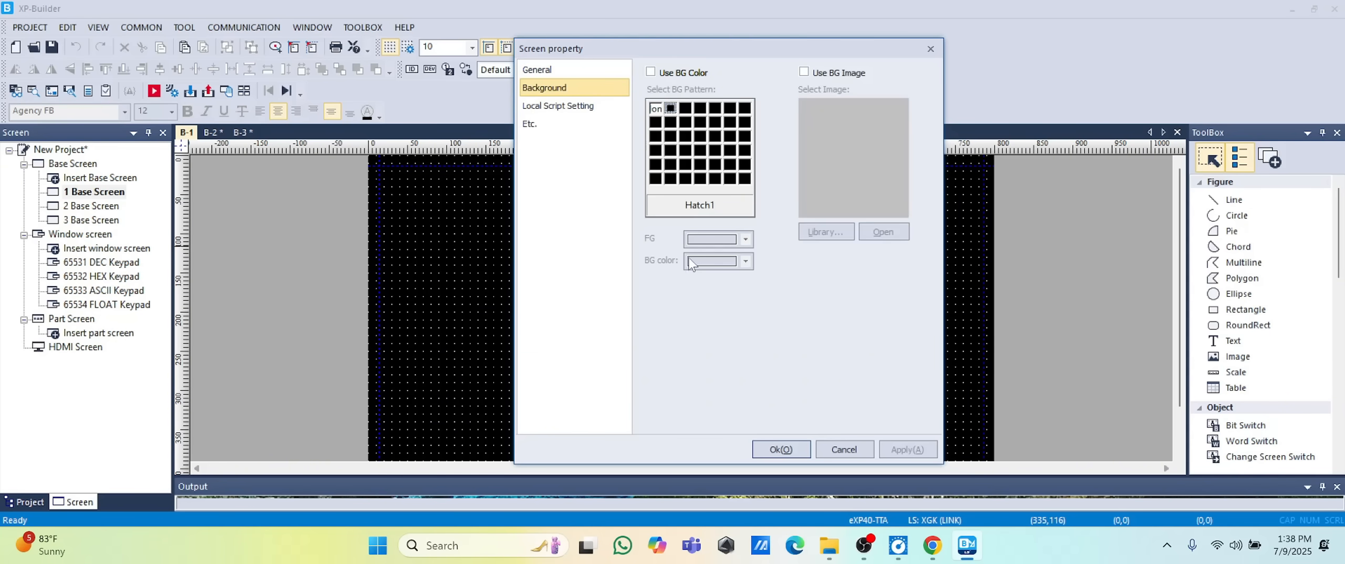
pyautogui.click(651, 72)
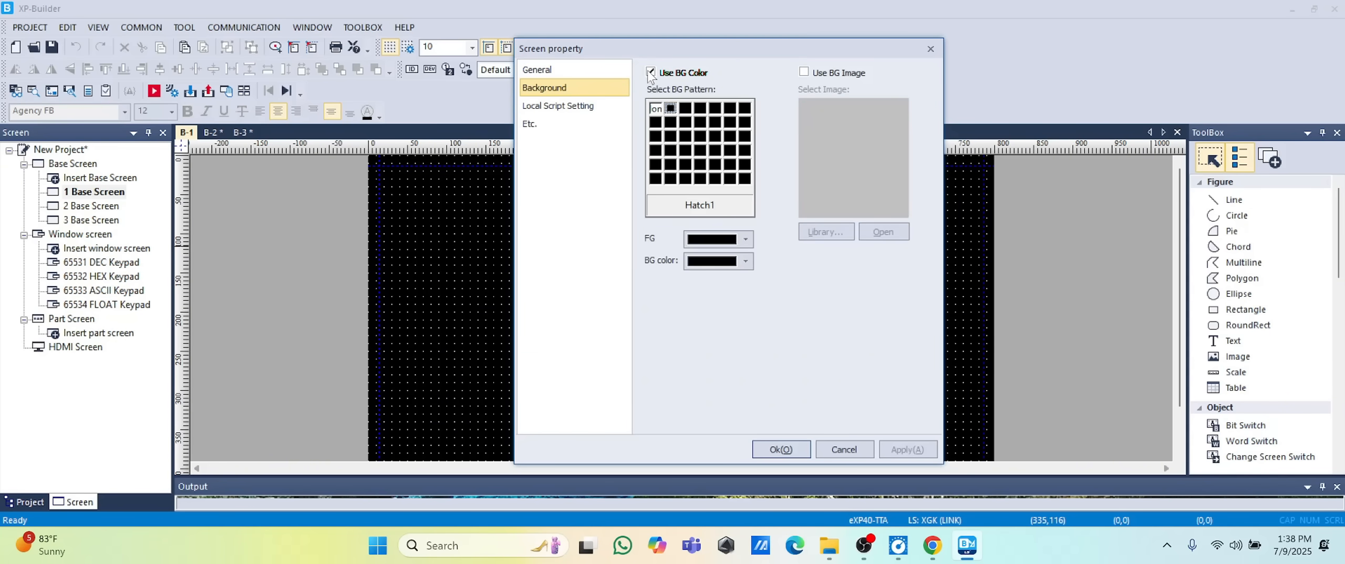
pyautogui.click(742, 262)
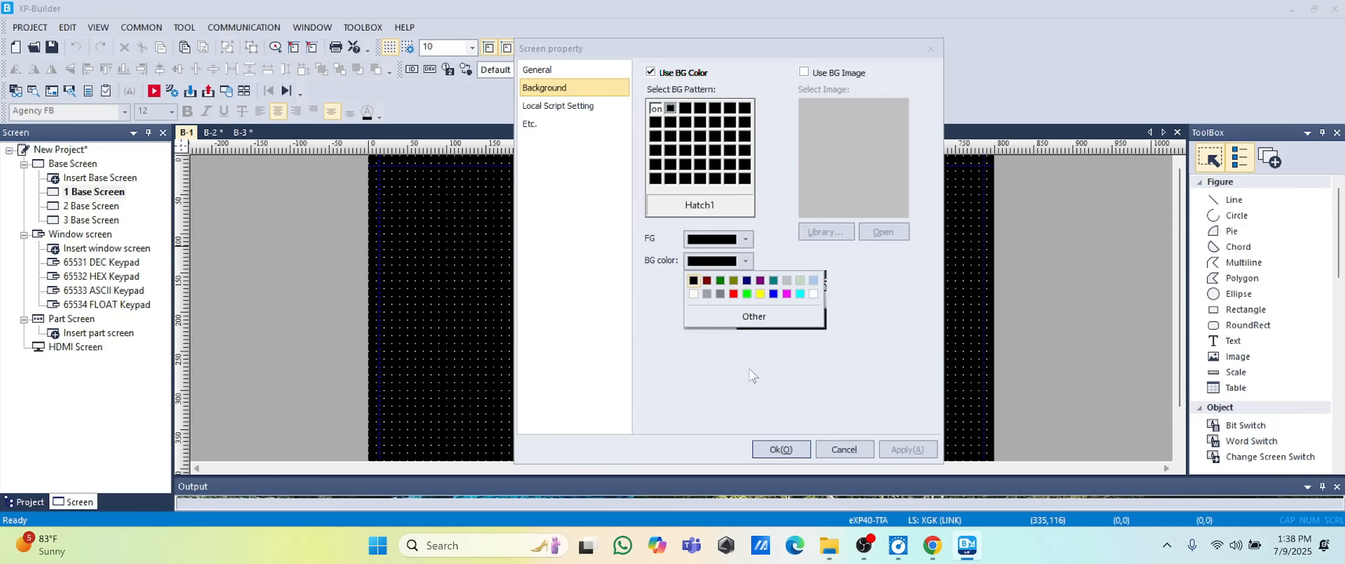
pyautogui.click(720, 281)
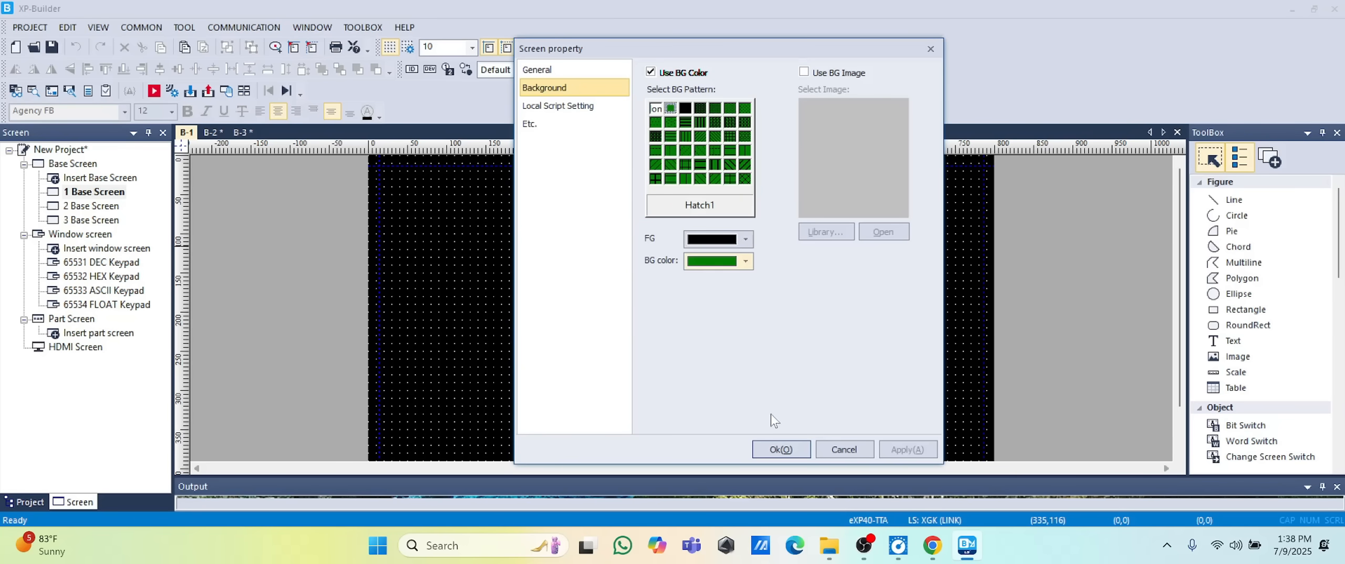
pyautogui.click(781, 450)
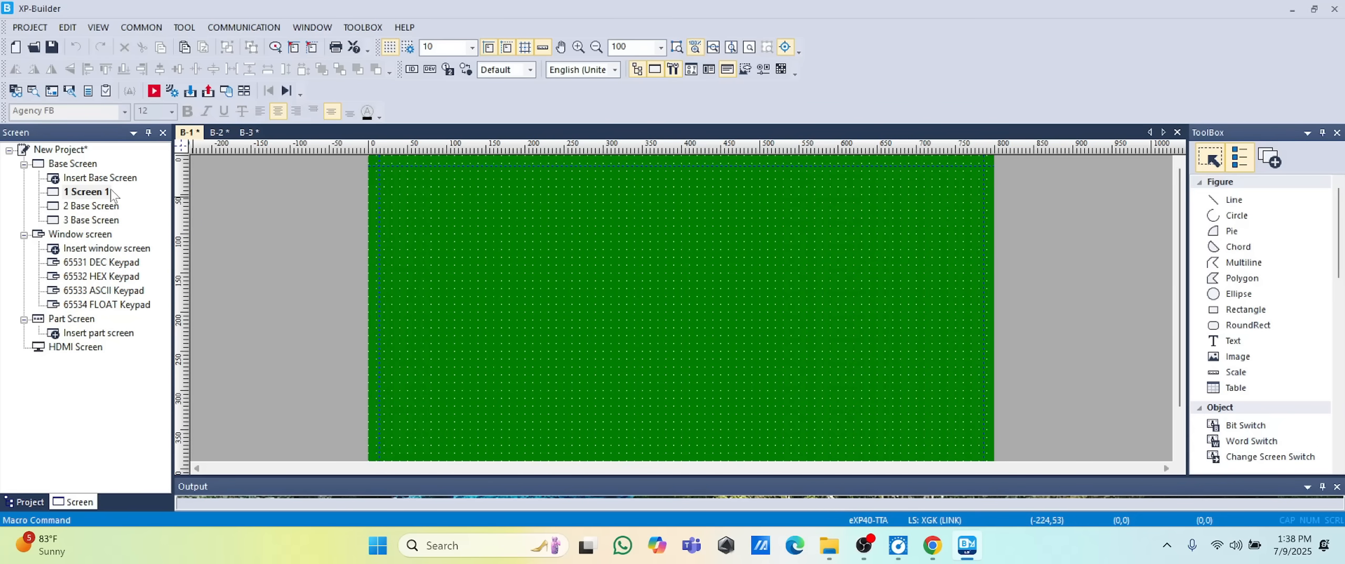
# Open base screen 2 and change its screen name to "Screen 2" in the screen properties
pyautogui.doubleClick(84, 209)
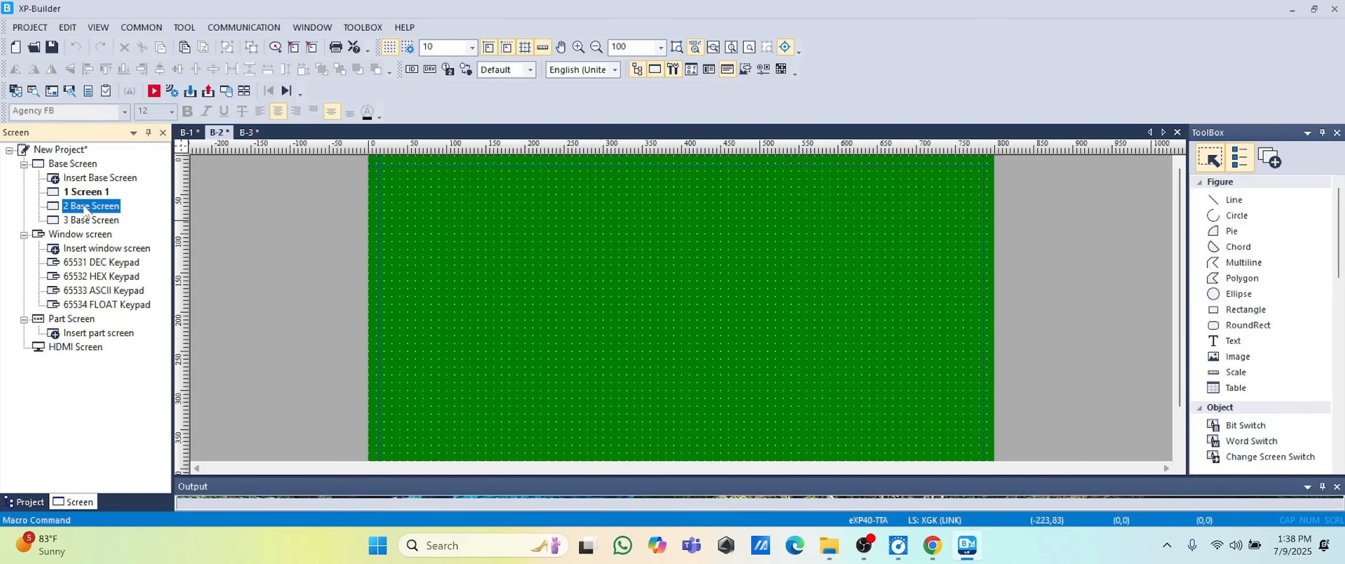
pyautogui.rightClick(655, 295)
pyautogui.click(720, 418)
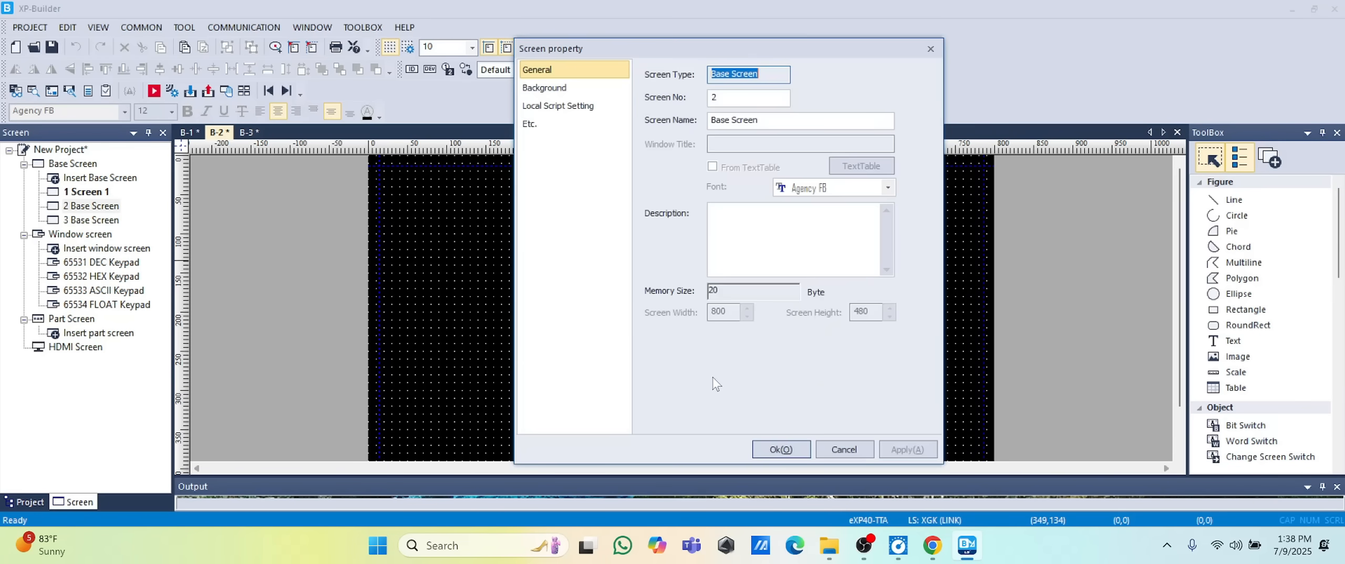
pyautogui.click(759, 114)
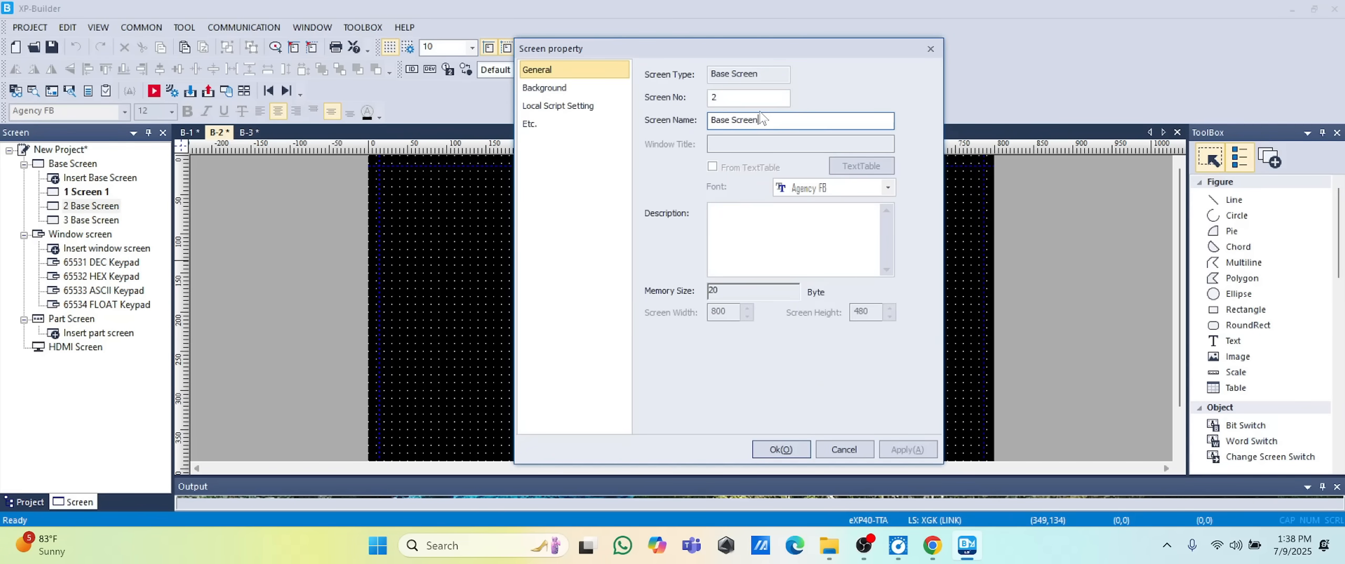
pyautogui.press('BackSpace')
pyautogui.press('BackSpace')
pyautogui.press('BackSpace')
pyautogui.press('BackSpace')
pyautogui.press('BackSpace')
pyautogui.press('BackSpace')
pyautogui.press('BackSpace')
pyautogui.press('BackSpace')
pyautogui.press('BackSpace')
pyautogui.write('Sc')
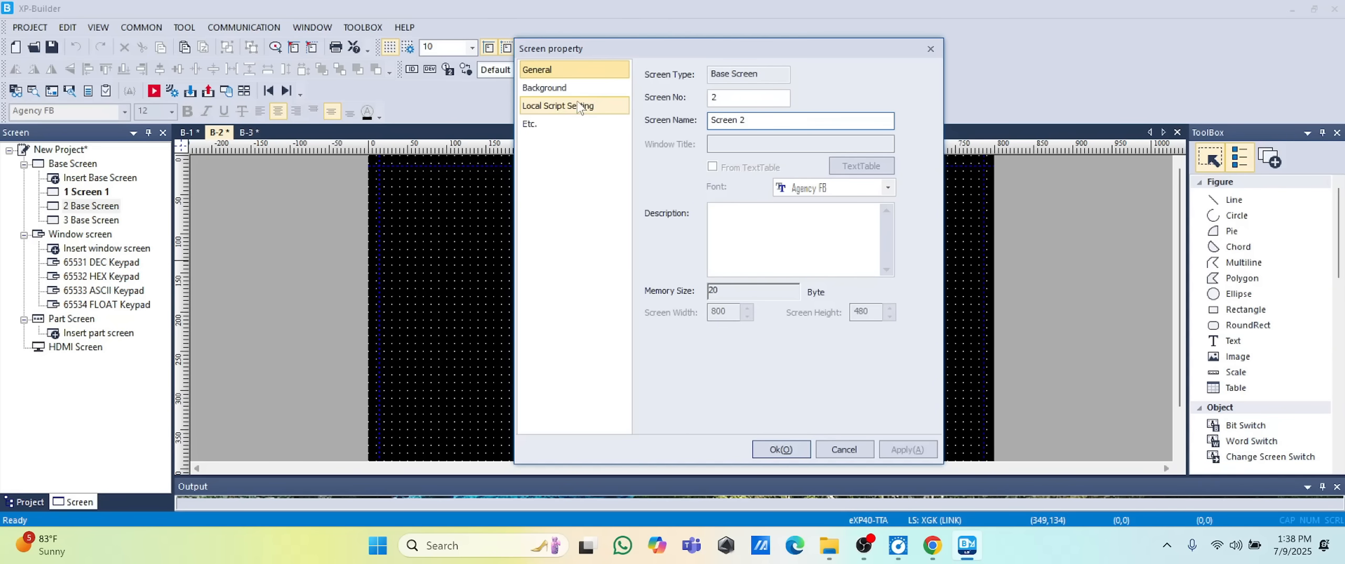
# Enable the background colour for Screen 2, set it to blue and apply the screen properties
pyautogui.click(562, 94)
pyautogui.click(650, 72)
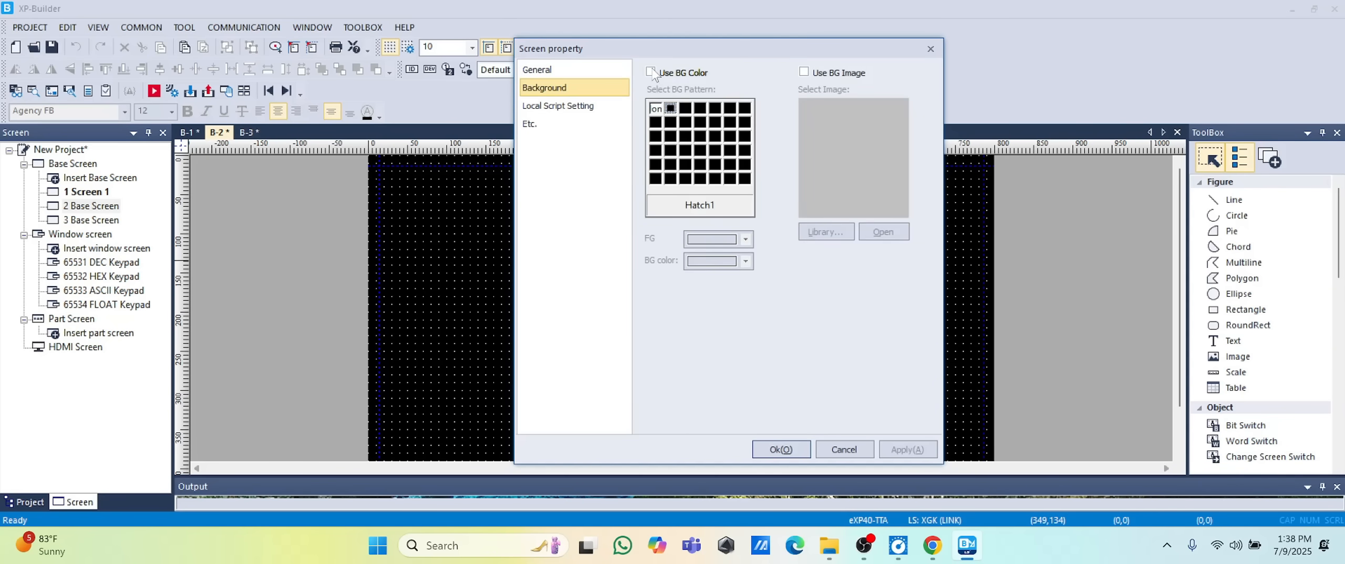
pyautogui.click(746, 261)
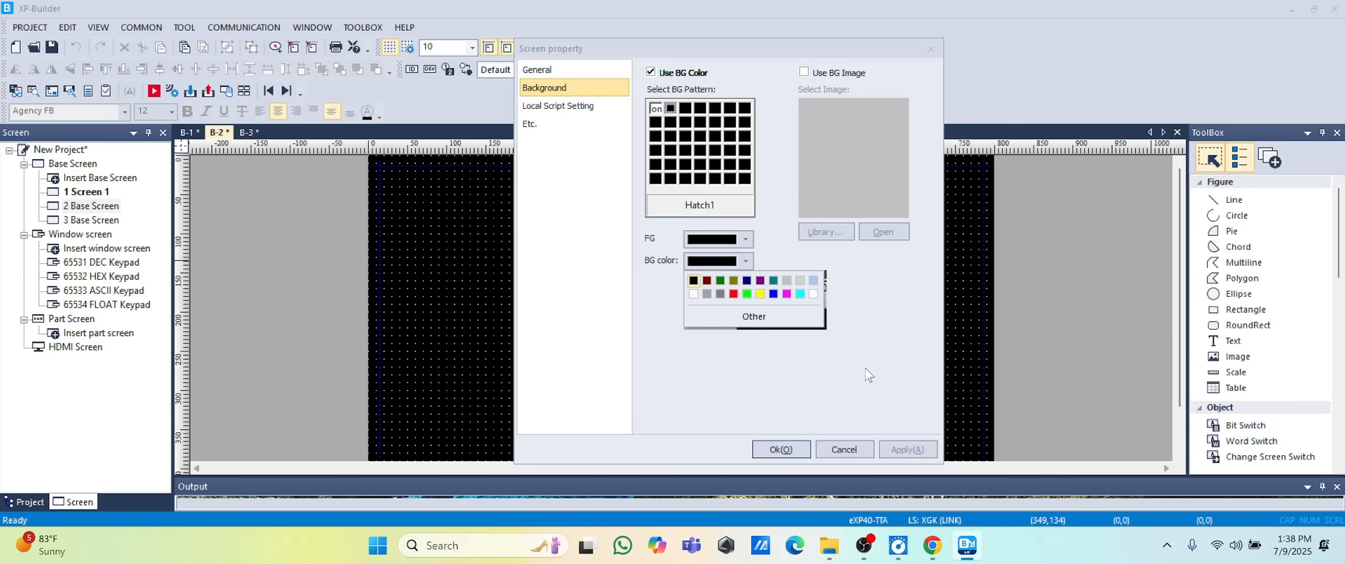
pyautogui.click(773, 294)
pyautogui.click(779, 448)
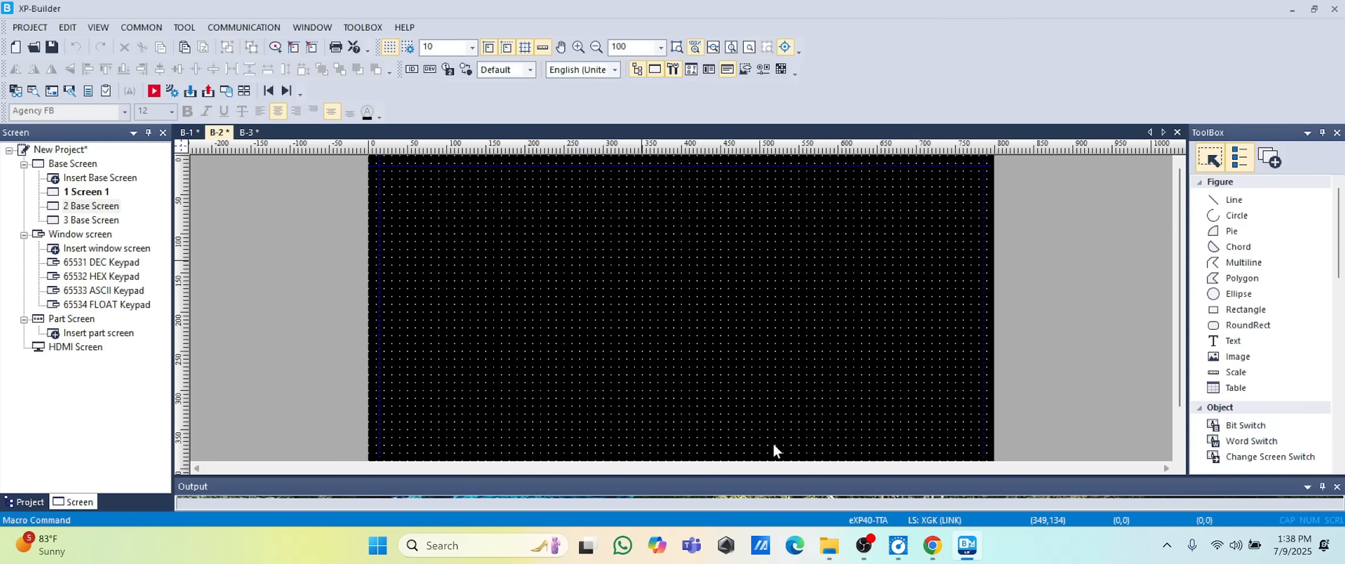
# Open base screen 3 and change its screen name to "Screen 3" in the screen properties
pyautogui.doubleClick(95, 193)
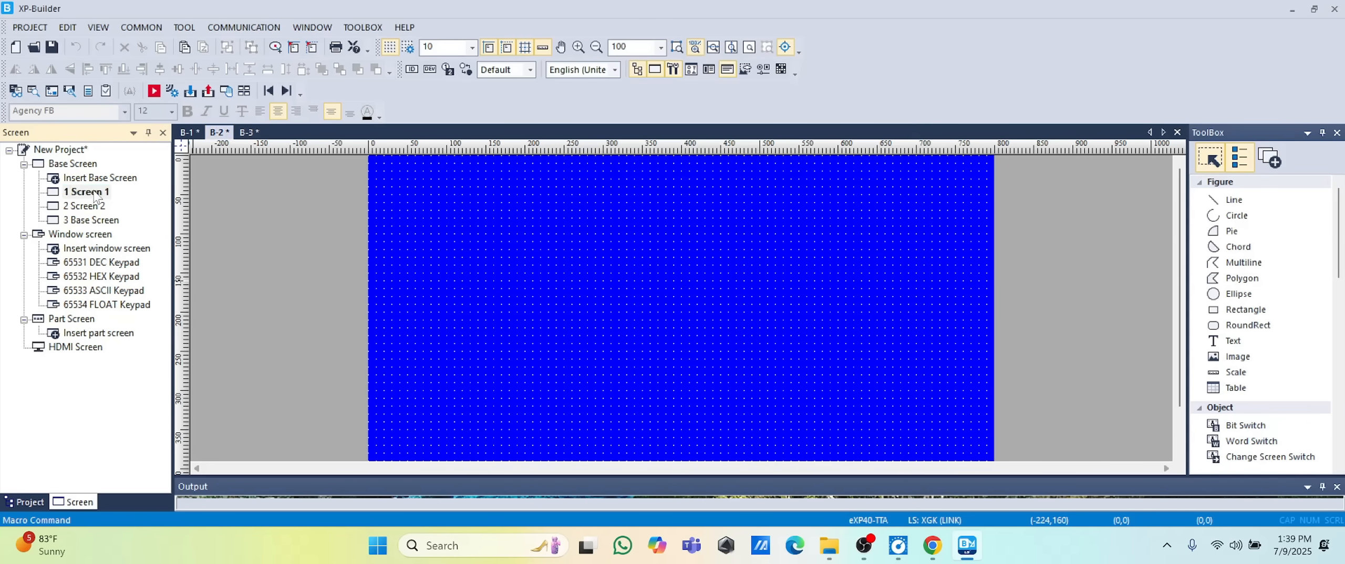
pyautogui.doubleClick(95, 208)
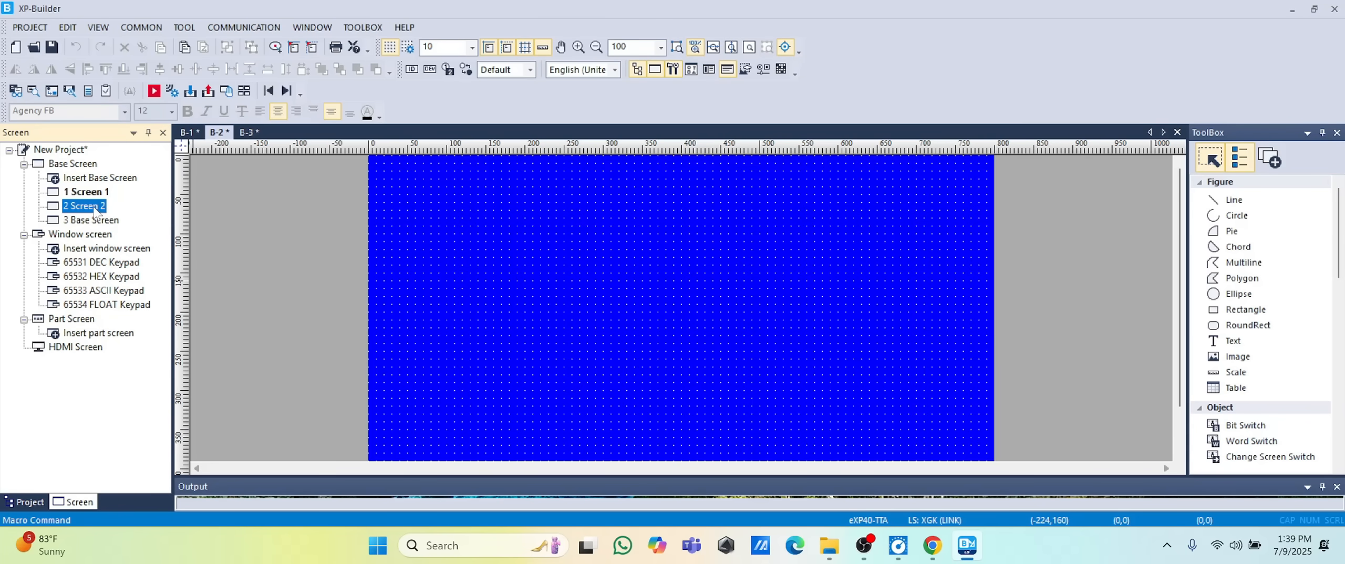
pyautogui.doubleClick(104, 221)
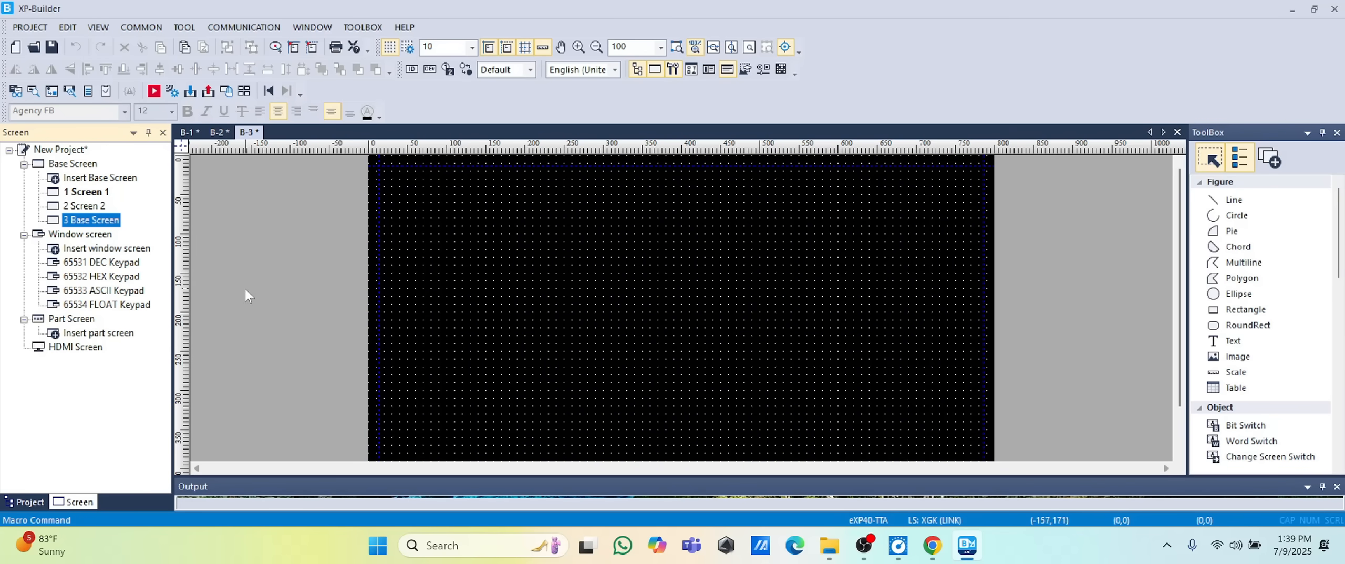
pyautogui.rightClick(617, 237)
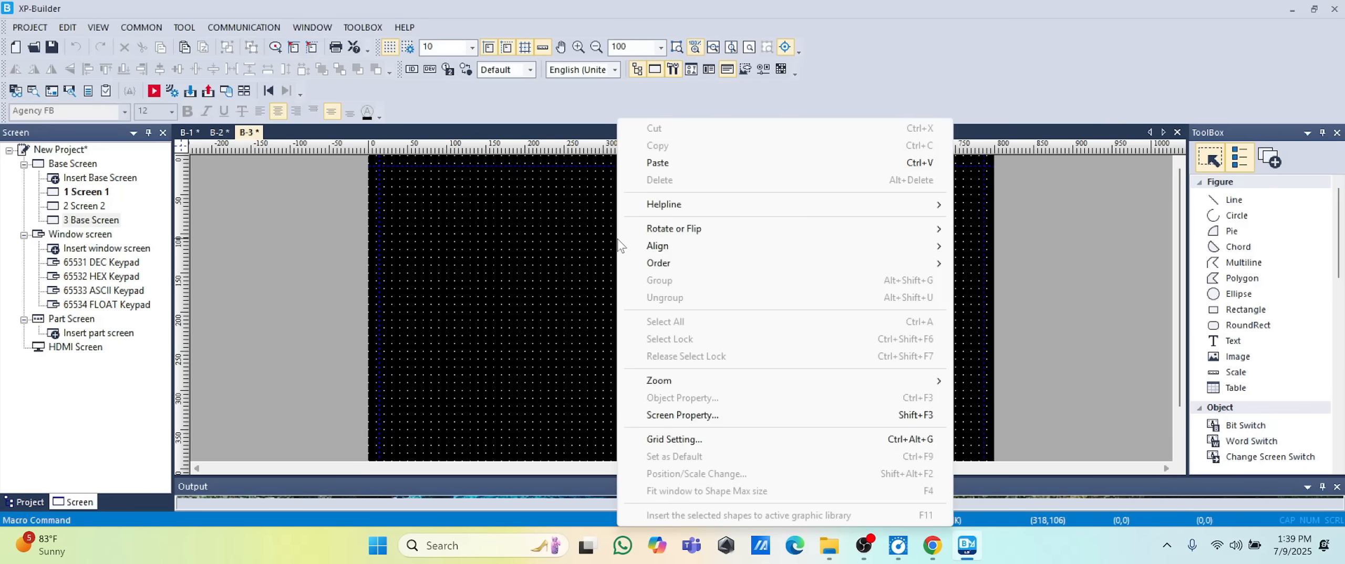
pyautogui.moveTo(749, 383)
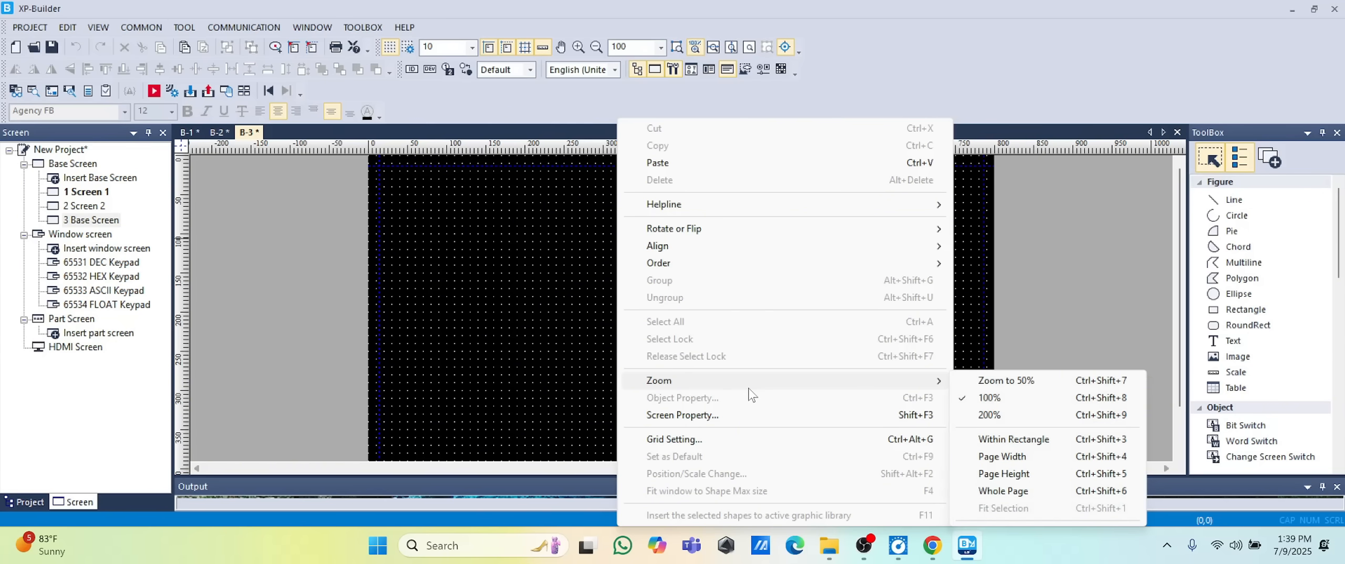
pyautogui.click(757, 415)
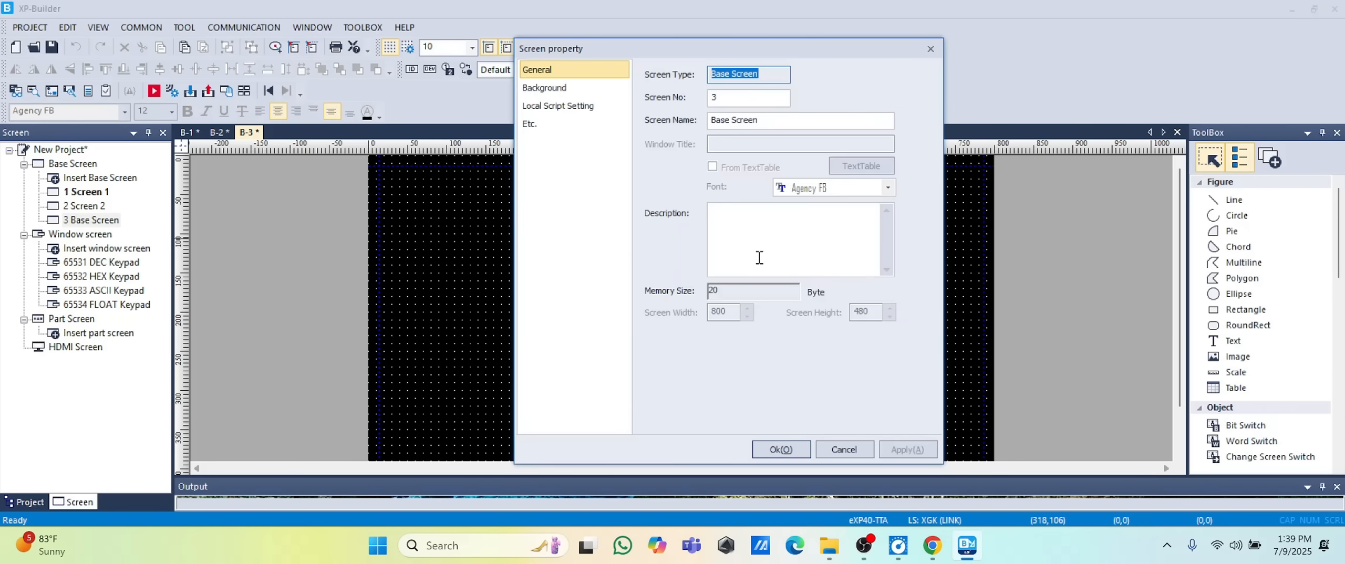
pyautogui.click(793, 121)
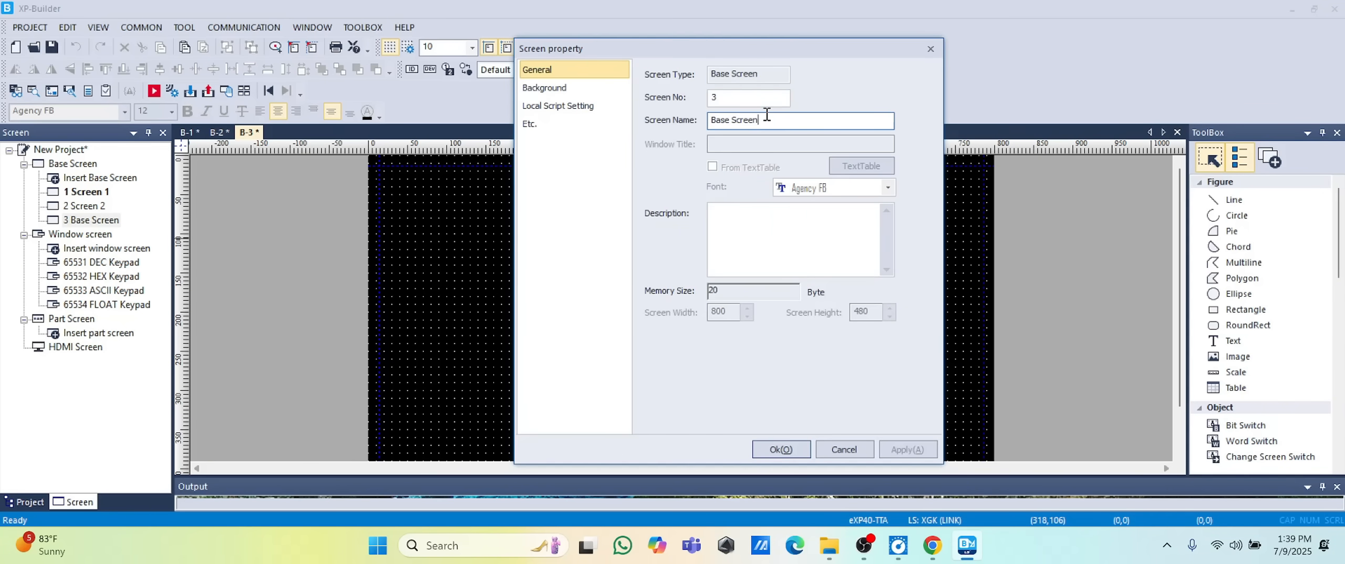
pyautogui.press('BackSpace')
pyautogui.press('BackSpace')
pyautogui.press('BackSpace')
pyautogui.press('BackSpace')
pyautogui.press('BackSpace')
pyautogui.press('BackSpace')
pyautogui.press('BackSpace')
pyautogui.press('BackSpace')
pyautogui.press('BackSpace')
pyautogui.press('BackSpace')
pyautogui.write('Sc')
# Enable the background colour for Screen 3, set it to yellow and apply the screen properties
pyautogui.click(545, 87)
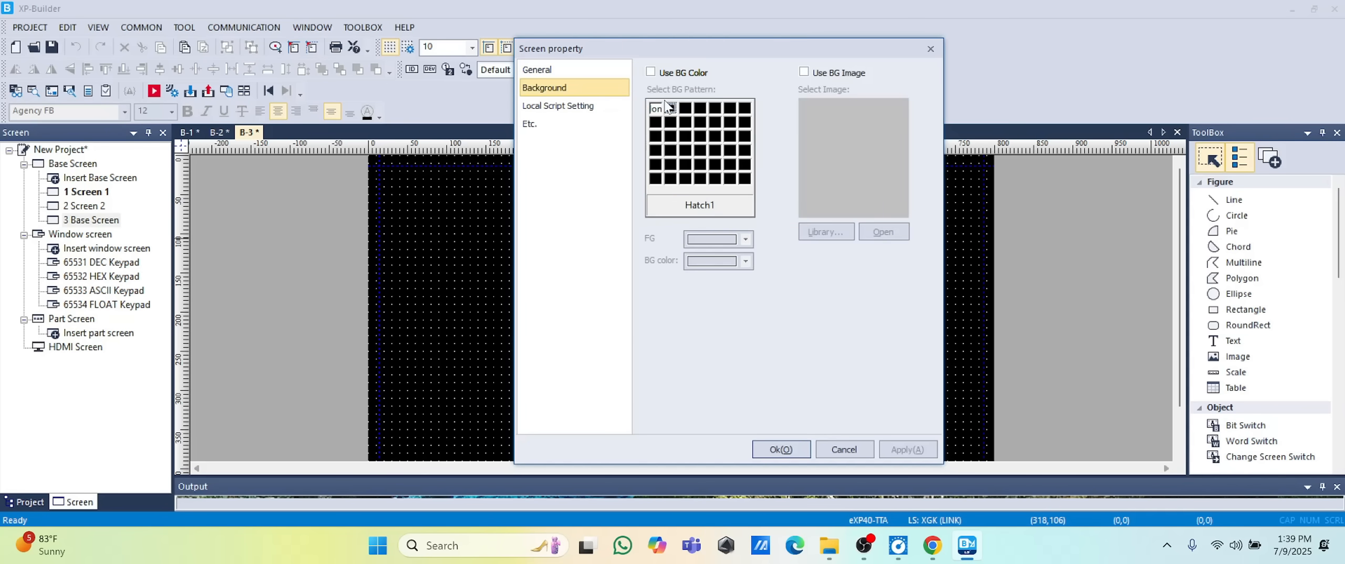
pyautogui.click(651, 72)
pyautogui.click(745, 261)
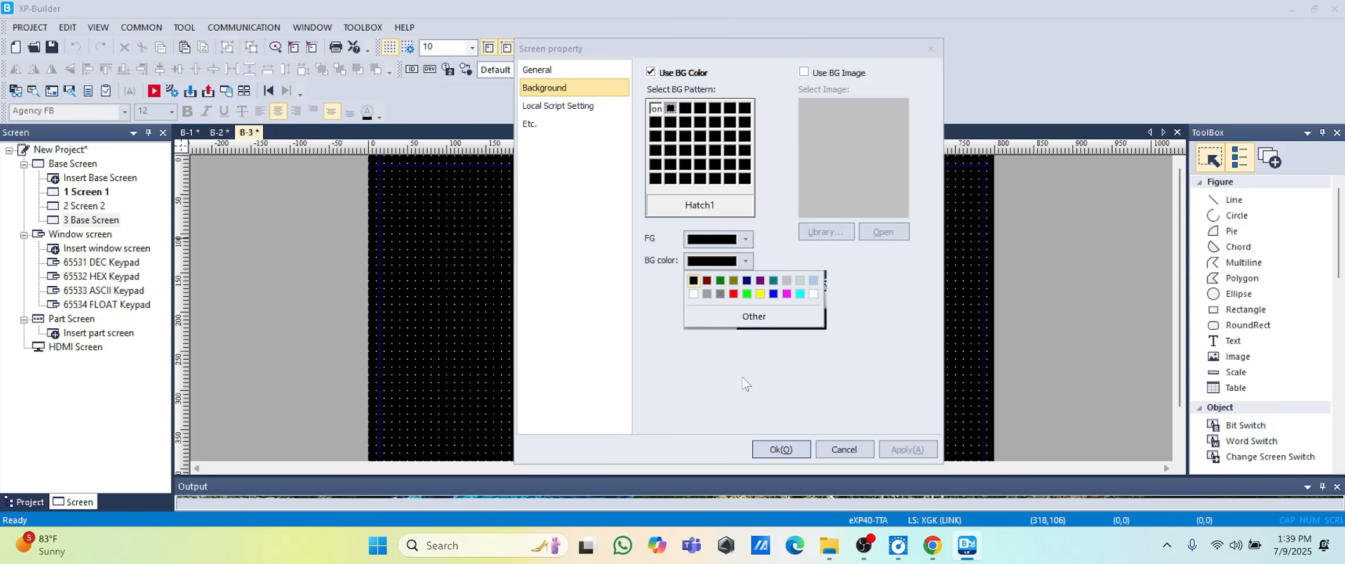
pyautogui.click(760, 294)
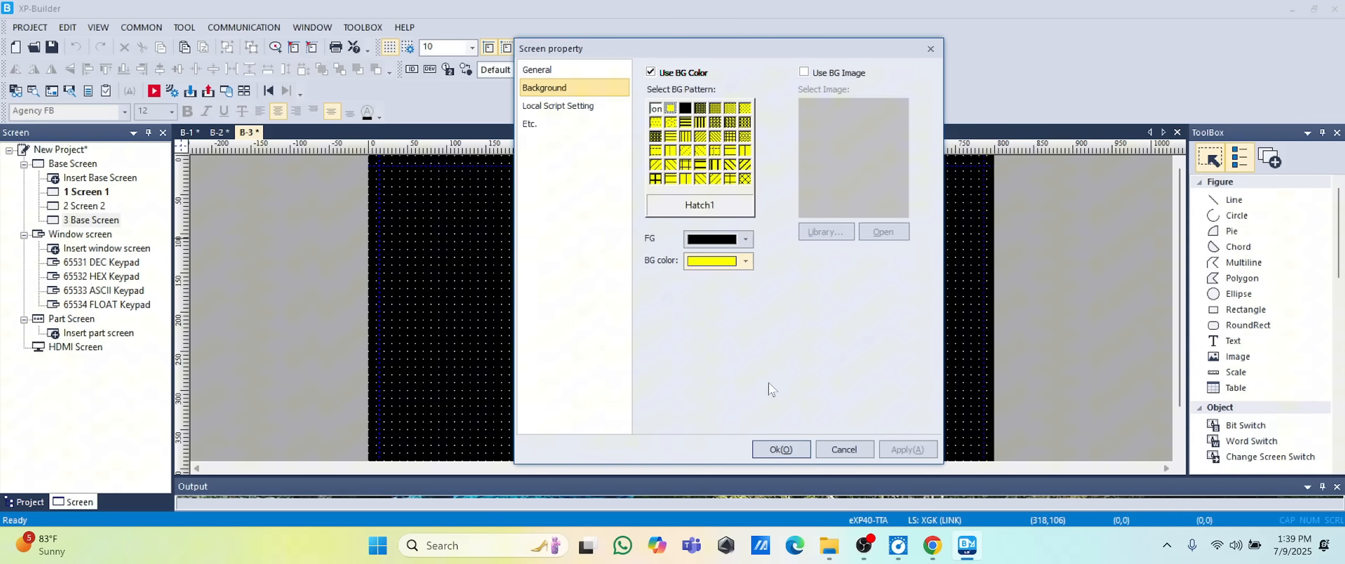
pyautogui.click(784, 453)
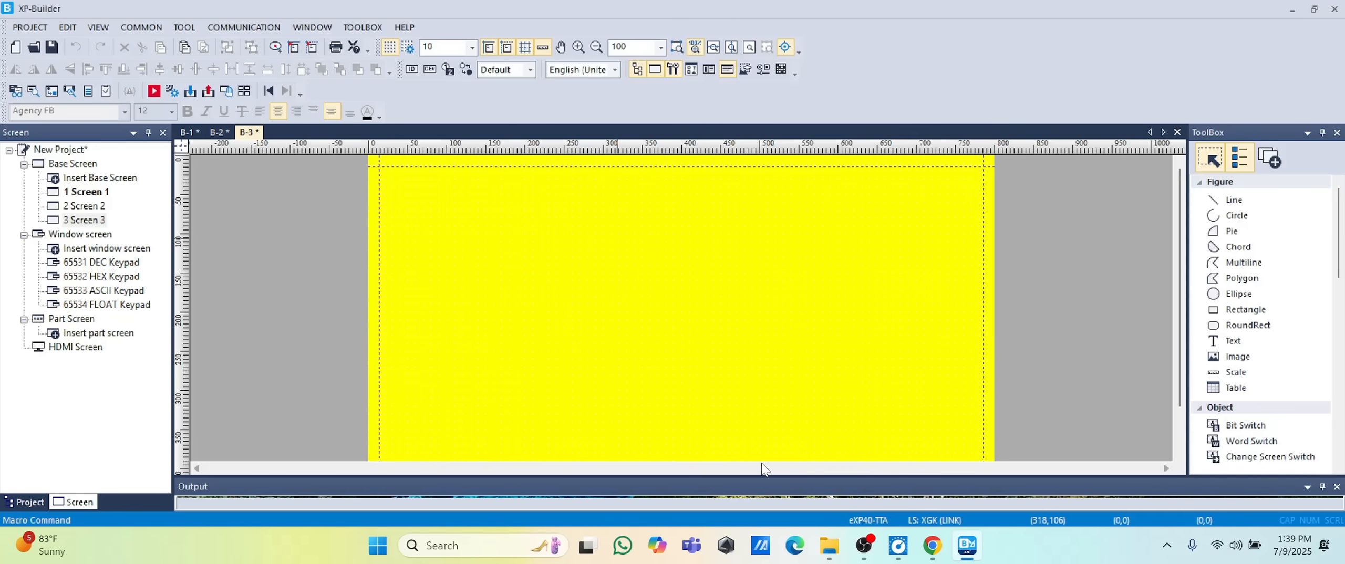
# Review the backgrounds of Screen 1, Screen 2 and Screen 3 by opening each one, and return to Screen 1
pyautogui.doubleClick(94, 196)
pyautogui.doubleClick(92, 207)
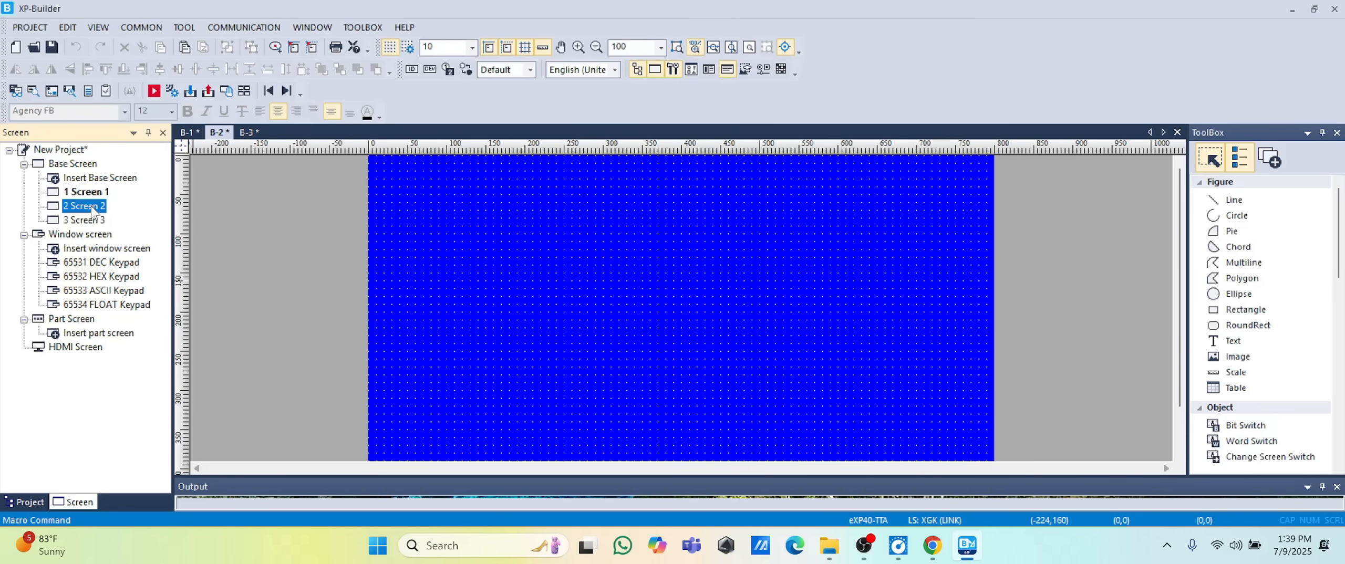
pyautogui.doubleClick(95, 220)
pyautogui.doubleClick(95, 192)
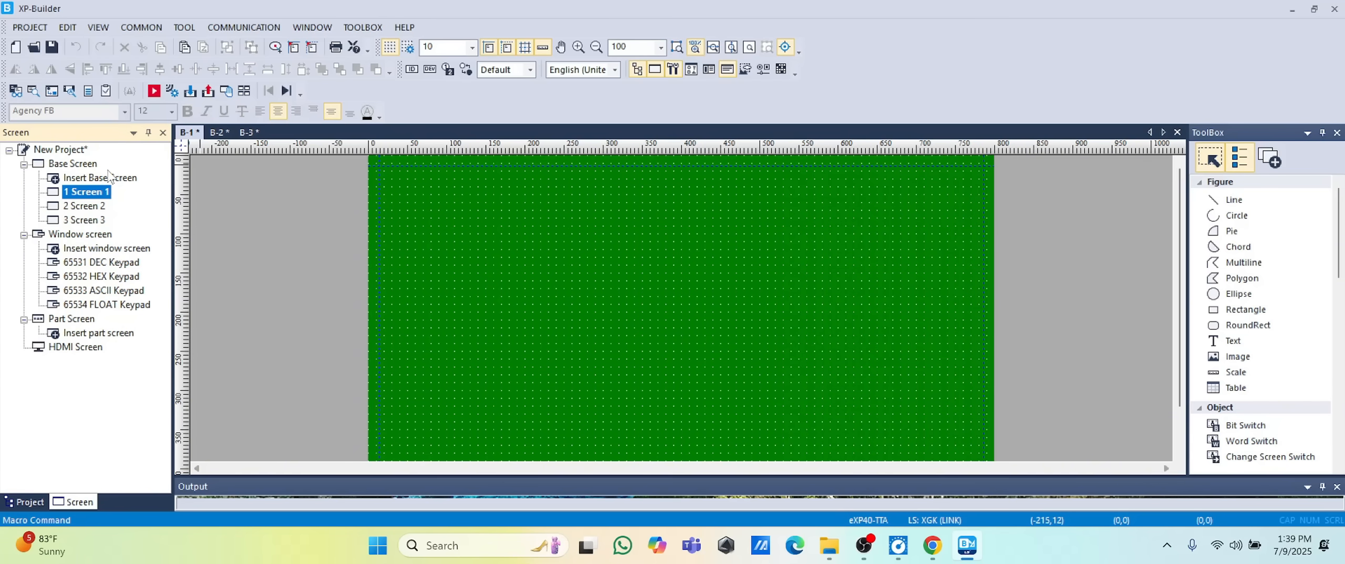
pyautogui.click(99, 207)
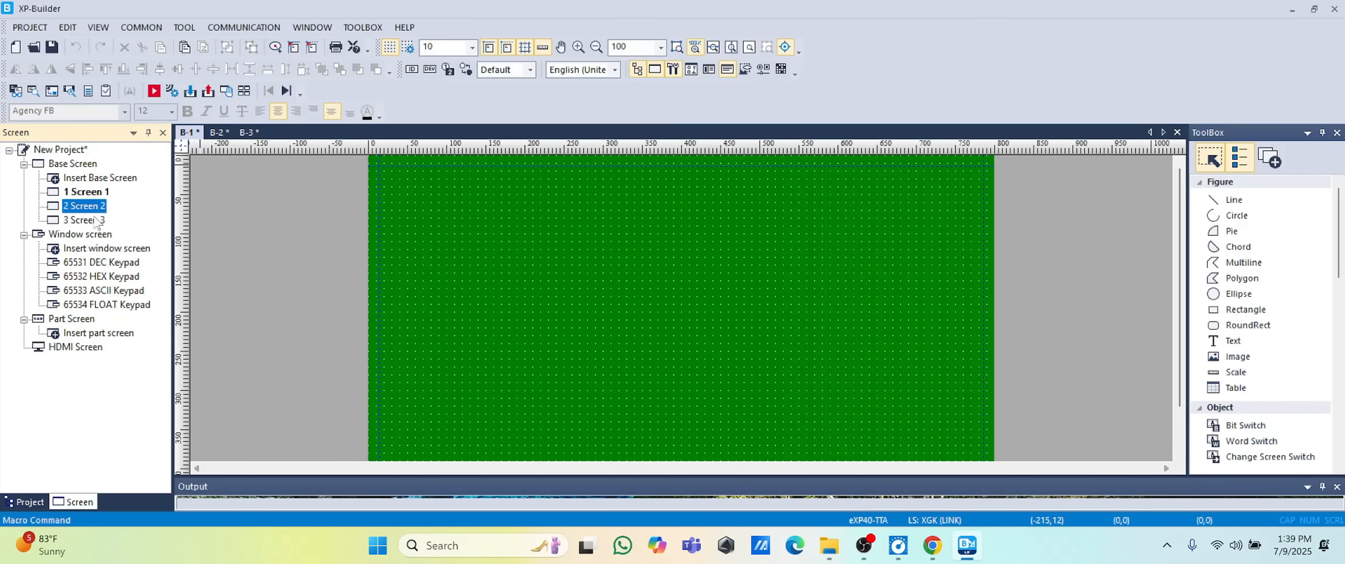
# Compare the backgrounds of Screen 3 and Screen 2 by opening each one, and go back to Screen 1
pyautogui.doubleClick(96, 220)
pyautogui.doubleClick(95, 210)
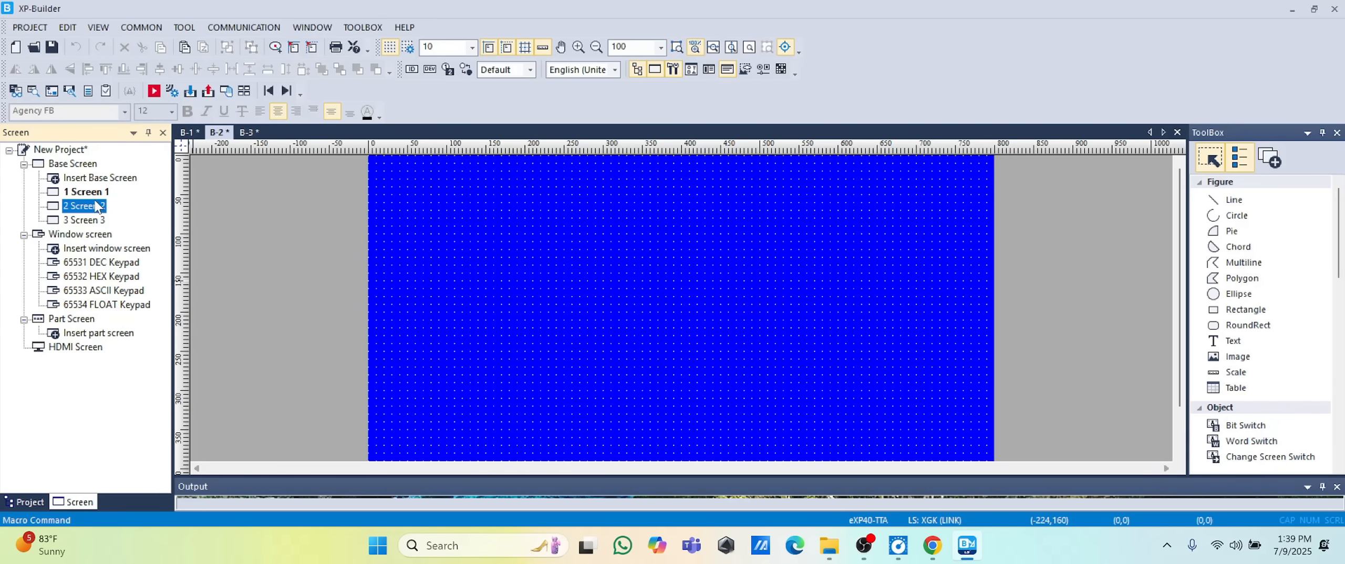
pyautogui.doubleClick(86, 191)
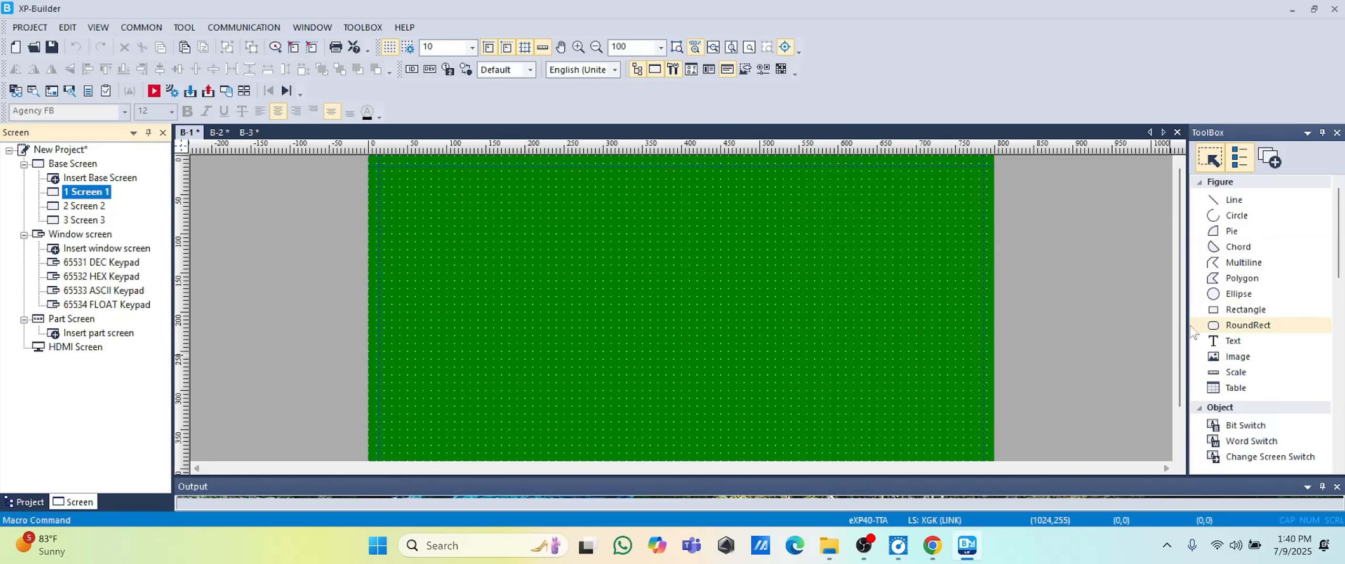
# Place a text figure about 454 by 96 near the upper middle of Screen 1, reading "Screen 1"
pyautogui.click(1253, 342)
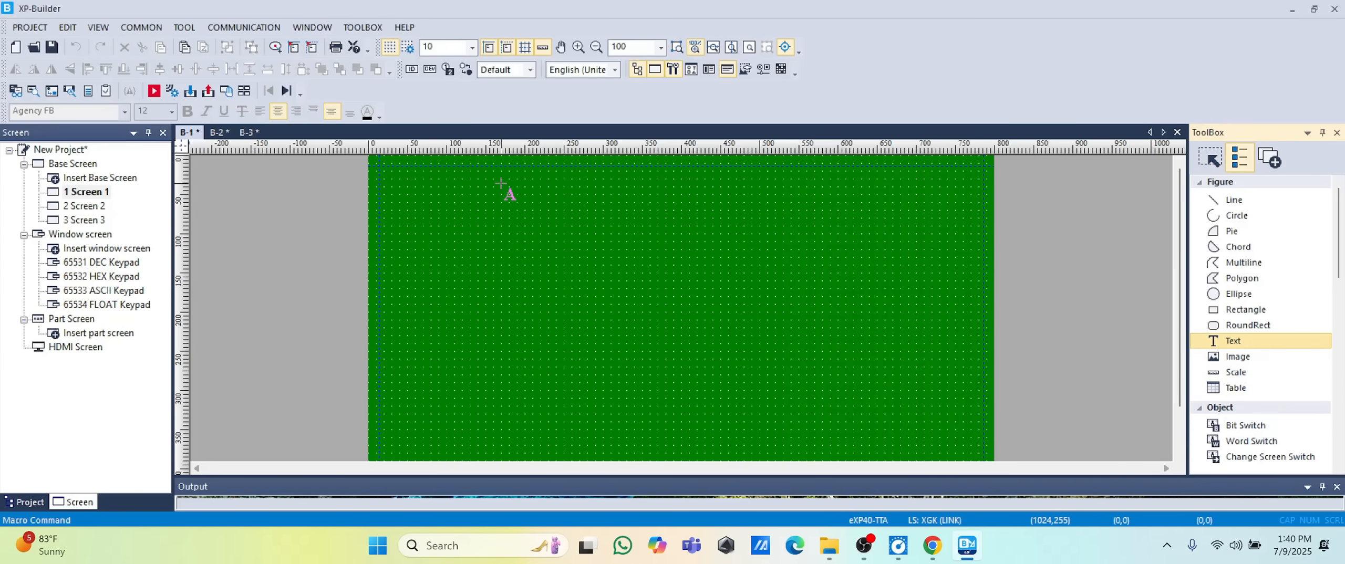
pyautogui.moveTo(508, 179); pyautogui.dragTo(867, 255)
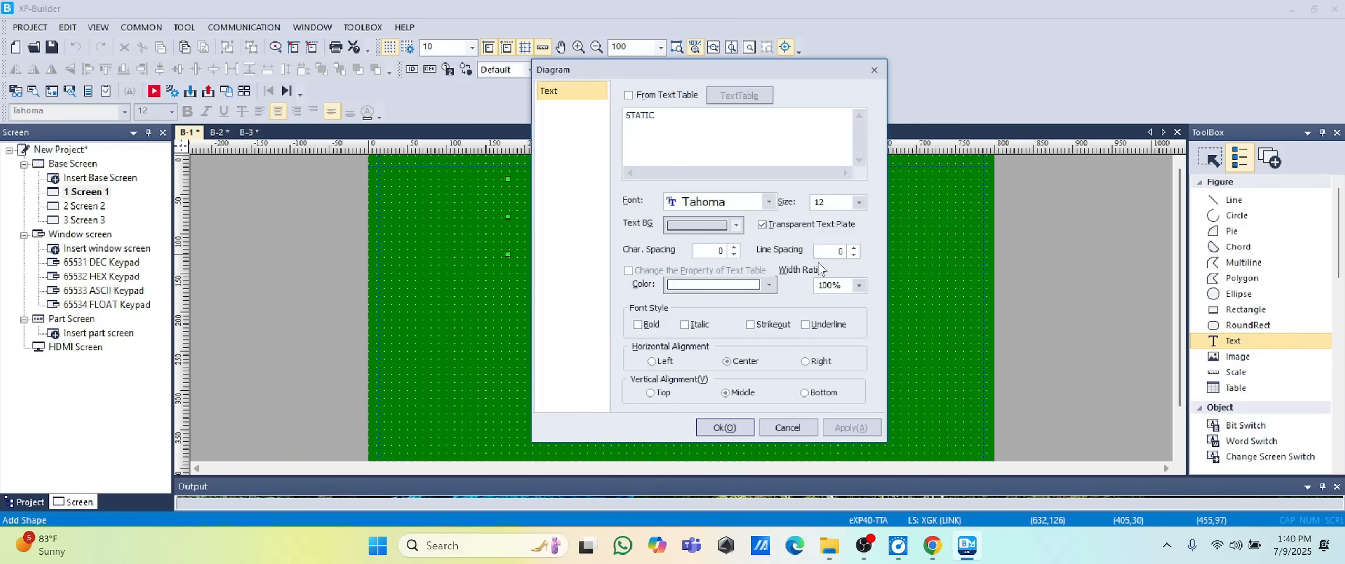
pyautogui.click(666, 118)
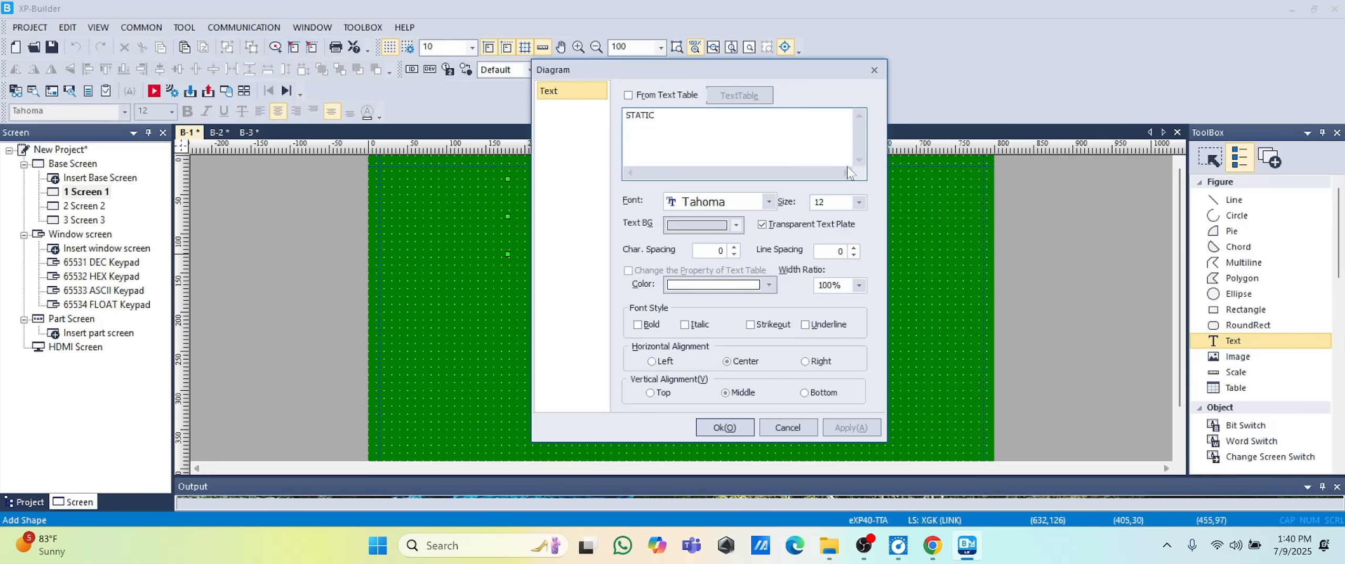
pyautogui.press('BackSpace')
pyautogui.press('BackSpace')
pyautogui.press('BackSpace')
pyautogui.press('BackSpace')
pyautogui.press('BackSpace')
pyautogui.press('BackSpace')
# Format the "Screen 1" text as bold Times New Roman, size 48, and move it slightly up to about (173, 13)
pyautogui.click(768, 203)
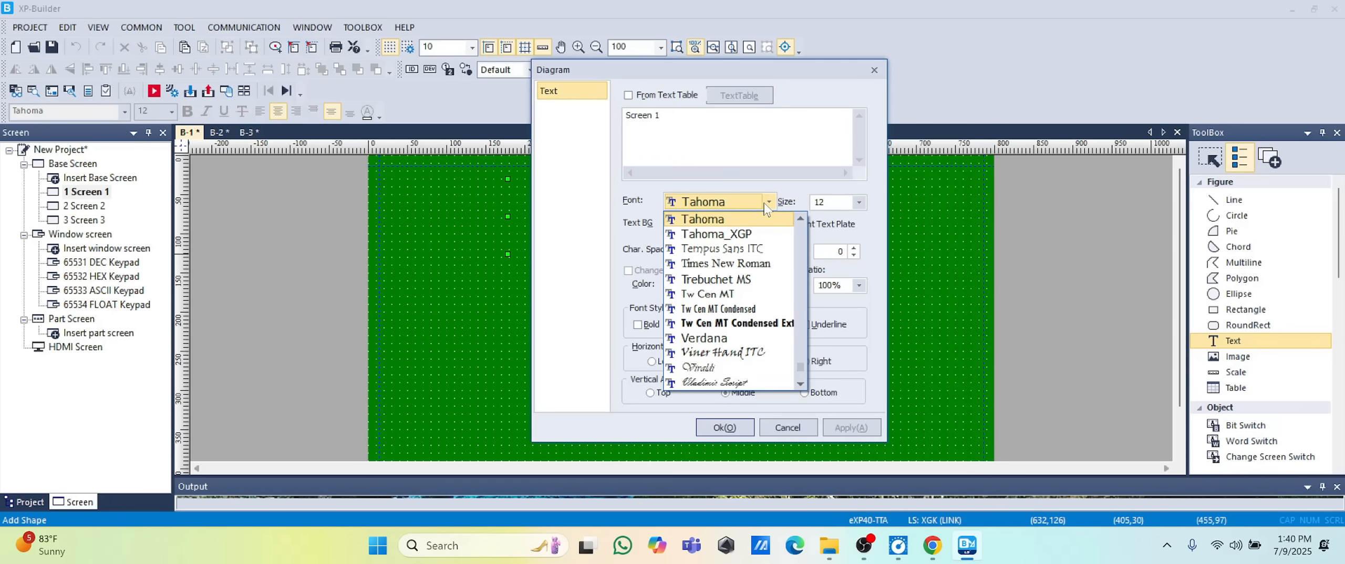
pyautogui.click(705, 263)
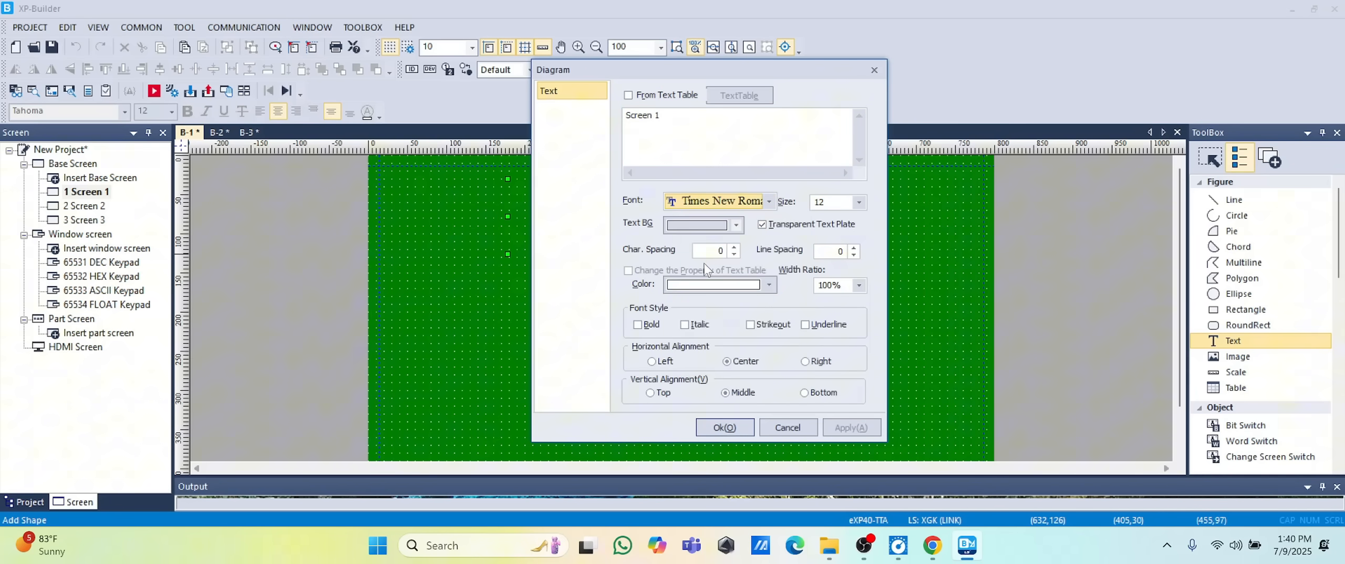
pyautogui.click(859, 202)
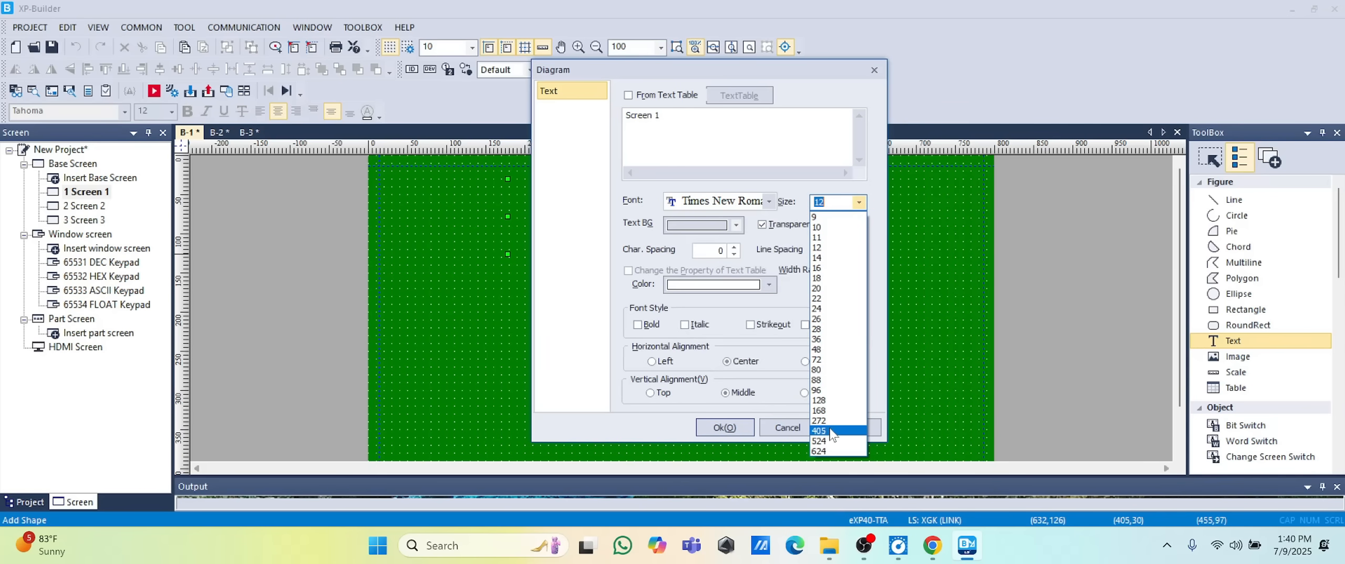
pyautogui.click(821, 350)
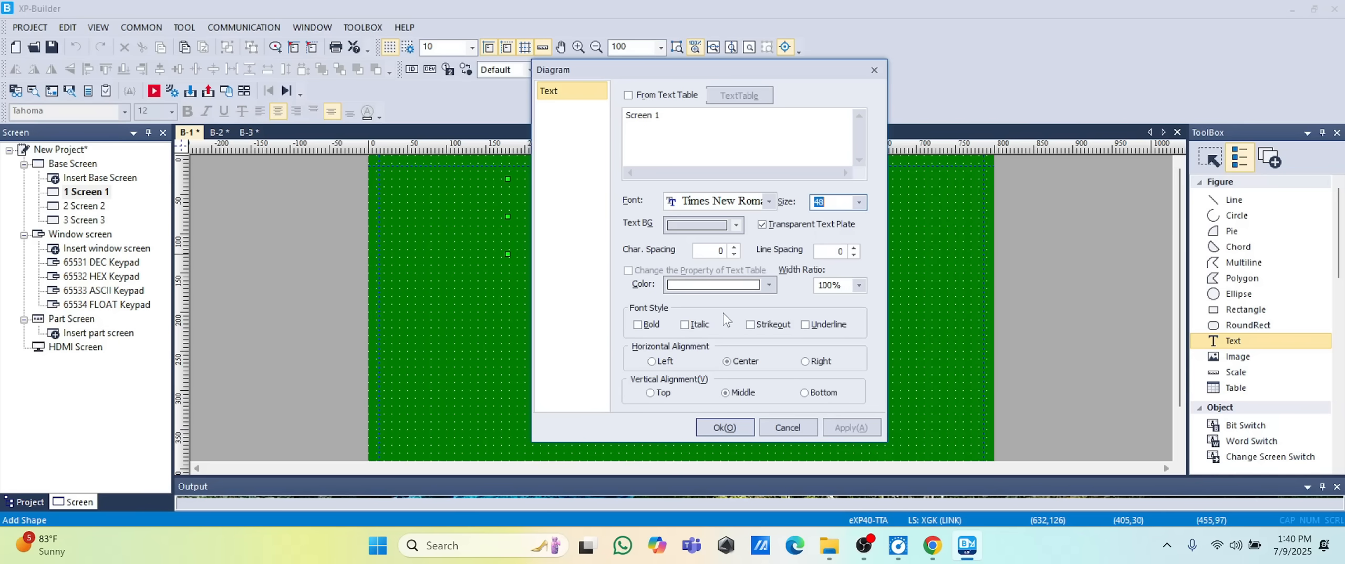
pyautogui.click(639, 330)
pyautogui.click(723, 427)
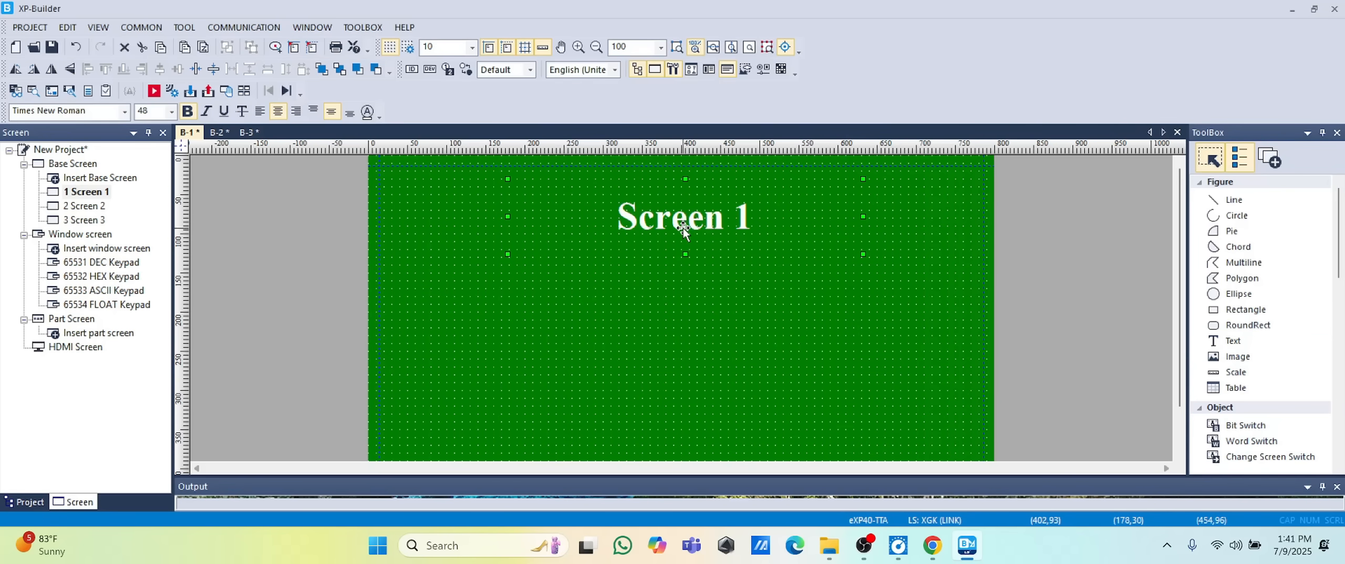
pyautogui.moveTo(683, 231); pyautogui.dragTo(679, 218)
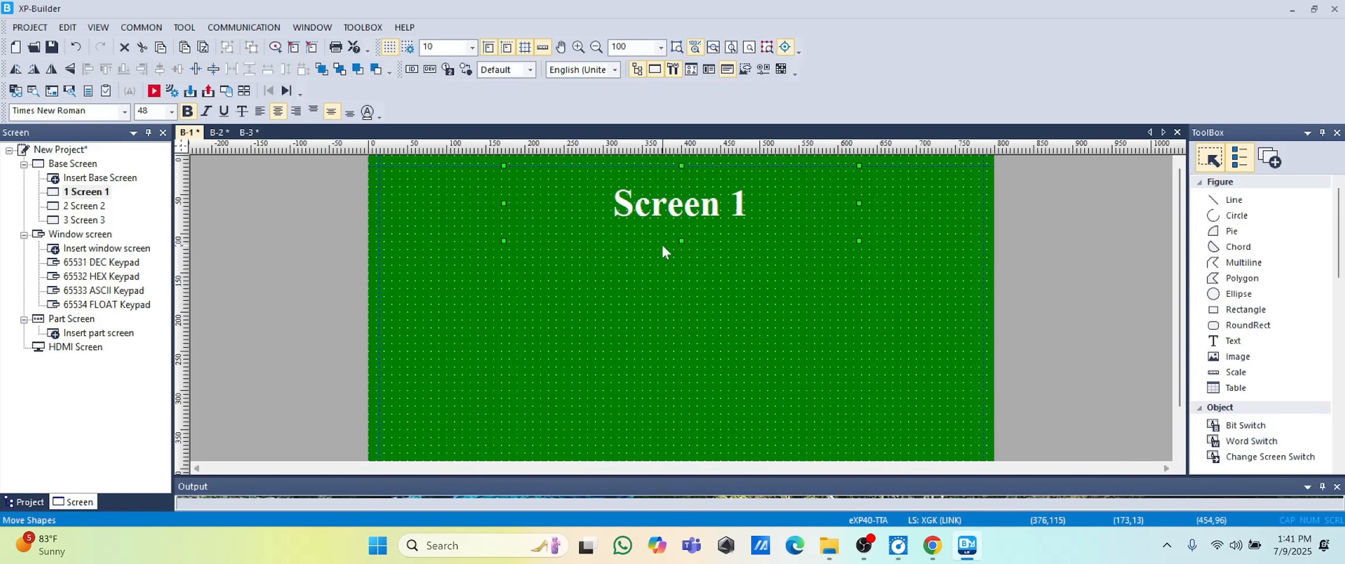
pyautogui.click(689, 305)
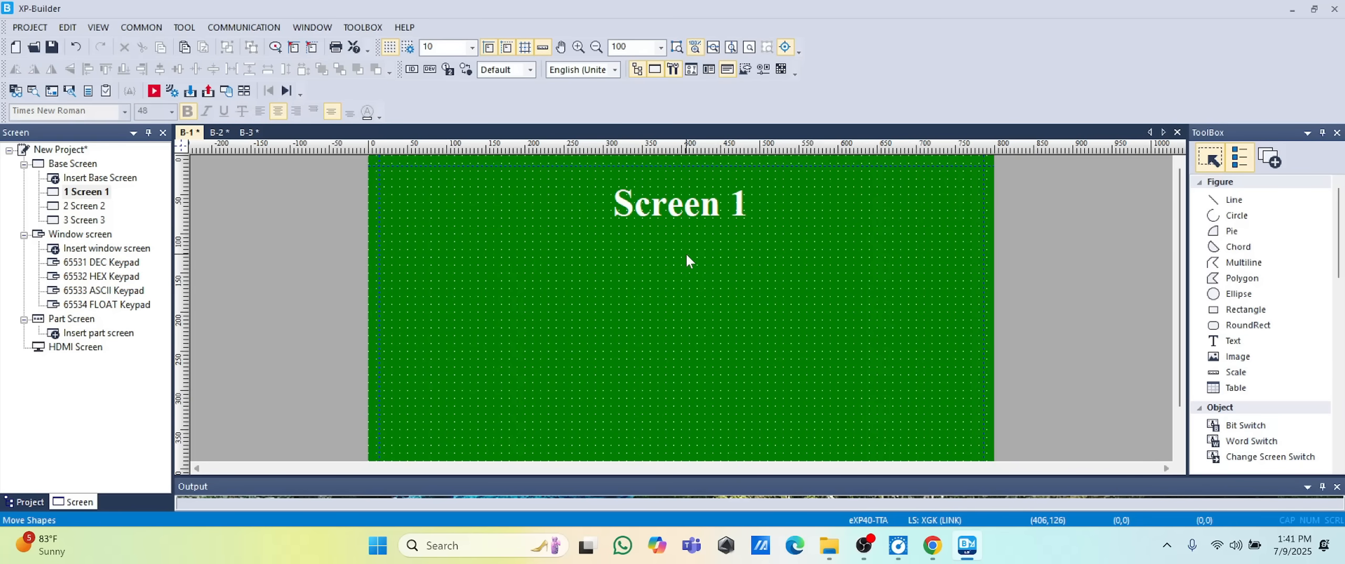
# Open base screen 2 for editing
pyautogui.doubleClick(82, 206)
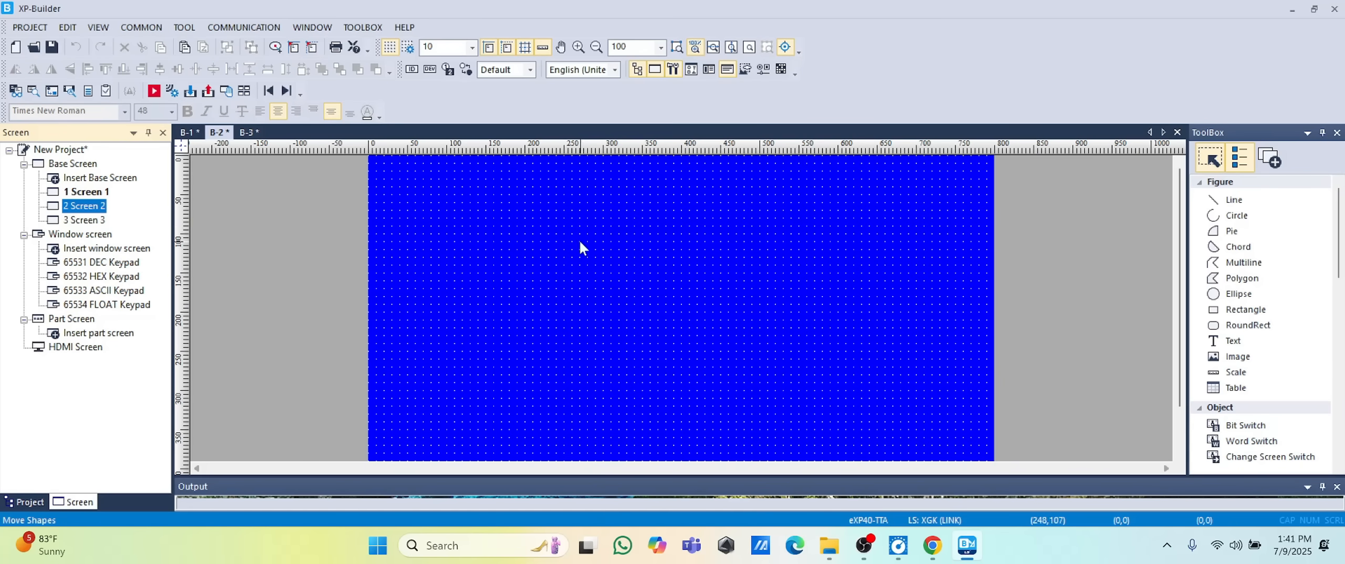
pyautogui.rightClick(609, 241)
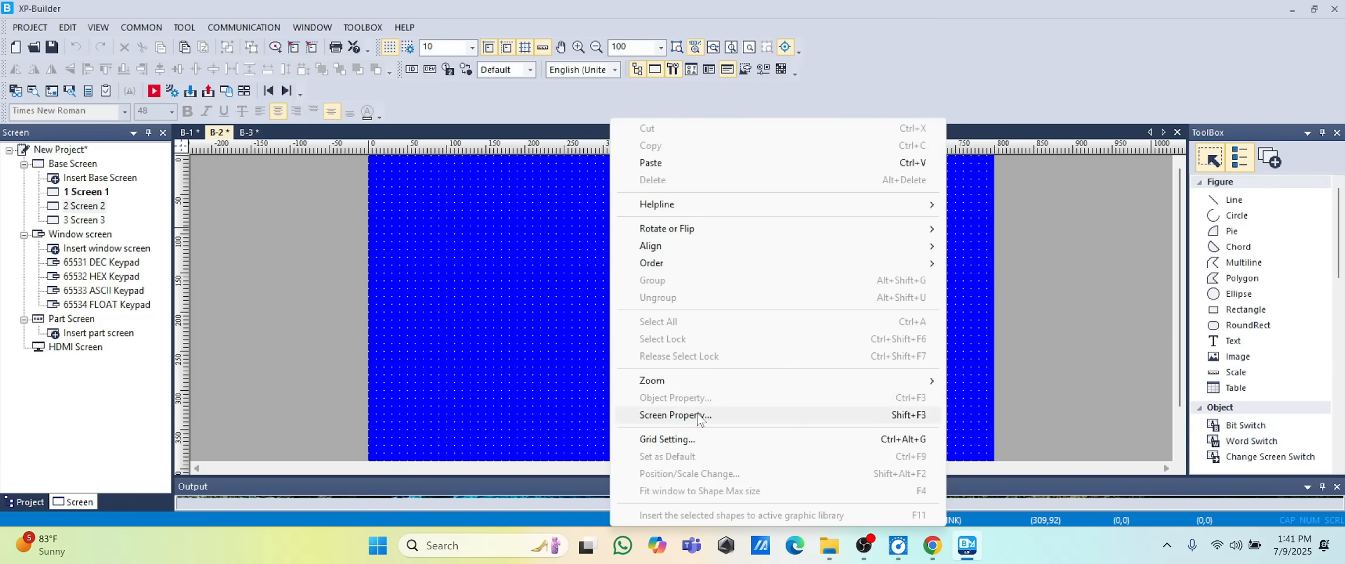
pyautogui.click(675, 416)
pyautogui.click(937, 43)
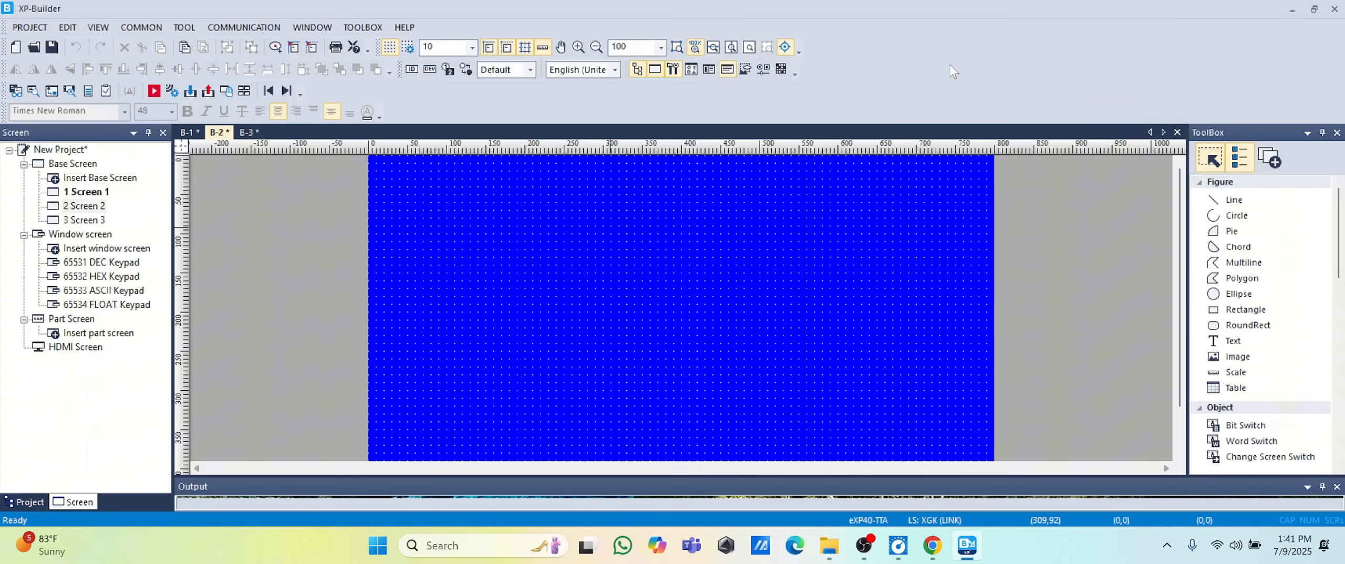
# Place a text figure about 431 by 107 near the upper middle of Screen 2, reading "Screen 2"
pyautogui.click(1251, 338)
pyautogui.moveTo(543, 167); pyautogui.dragTo(883, 257)
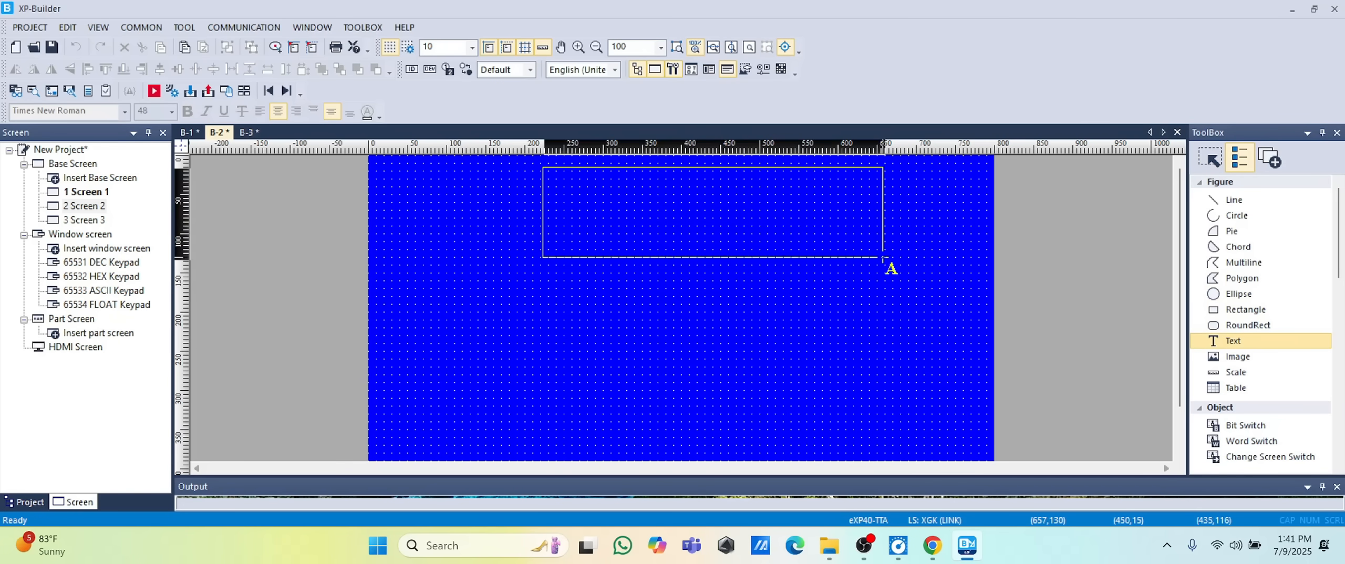
pyautogui.click(683, 119)
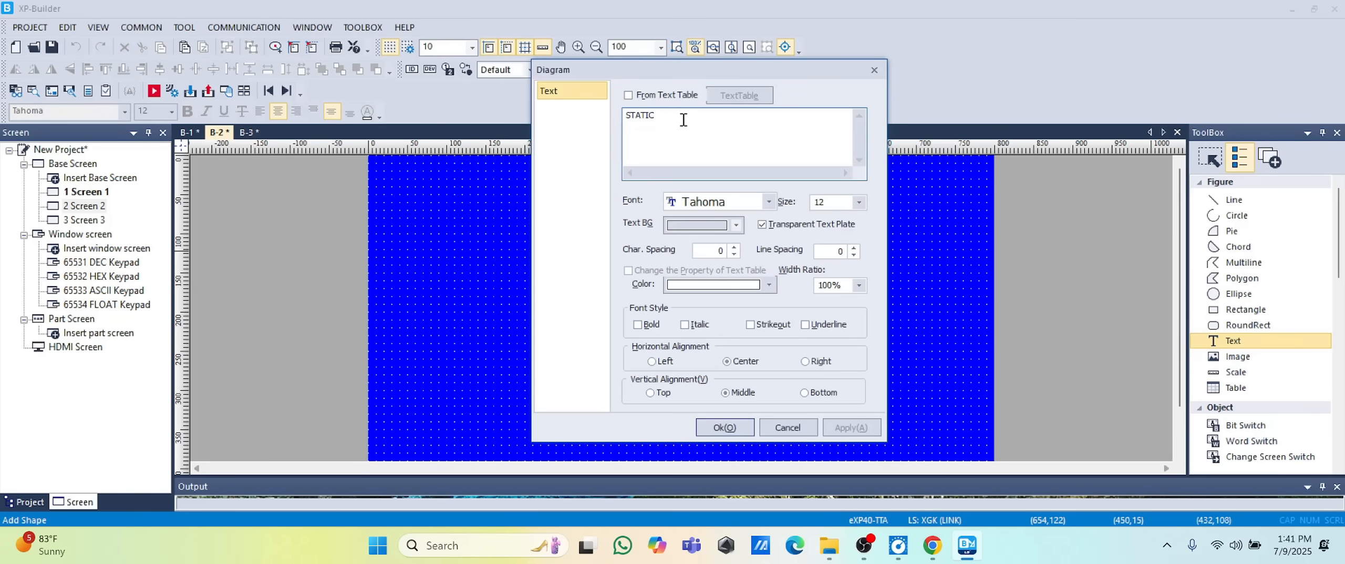
pyautogui.press('BackSpace')
pyautogui.press('BackSpace')
pyautogui.press('BackSpace')
pyautogui.press('BackSpace')
pyautogui.press('BackSpace')
pyautogui.press('BackSpace')
# Format the "Screen 2" text as bold Times New Roman, size 48, and apply it
pyautogui.click(769, 202)
pyautogui.click(714, 264)
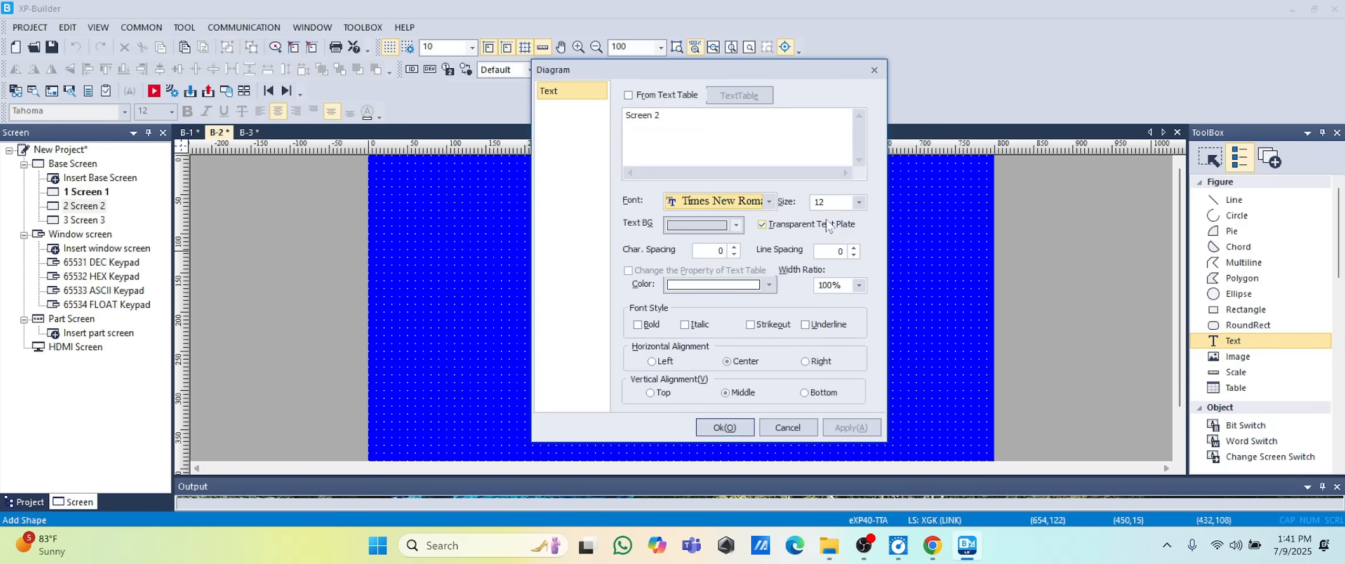
pyautogui.click(859, 202)
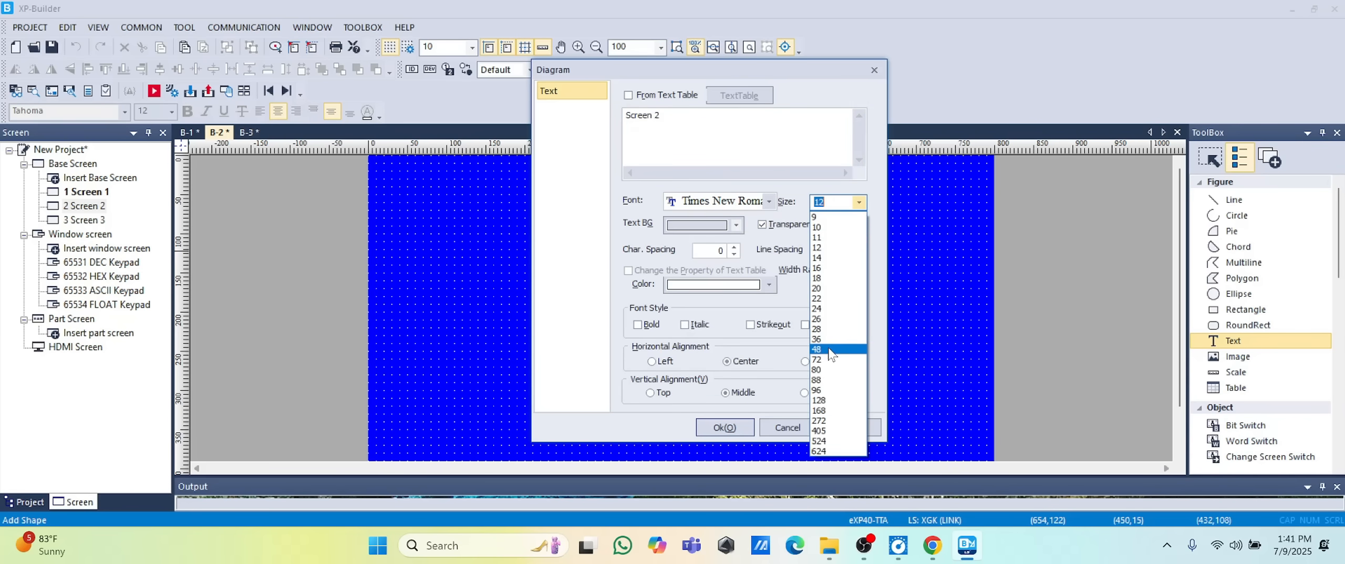
pyautogui.click(829, 350)
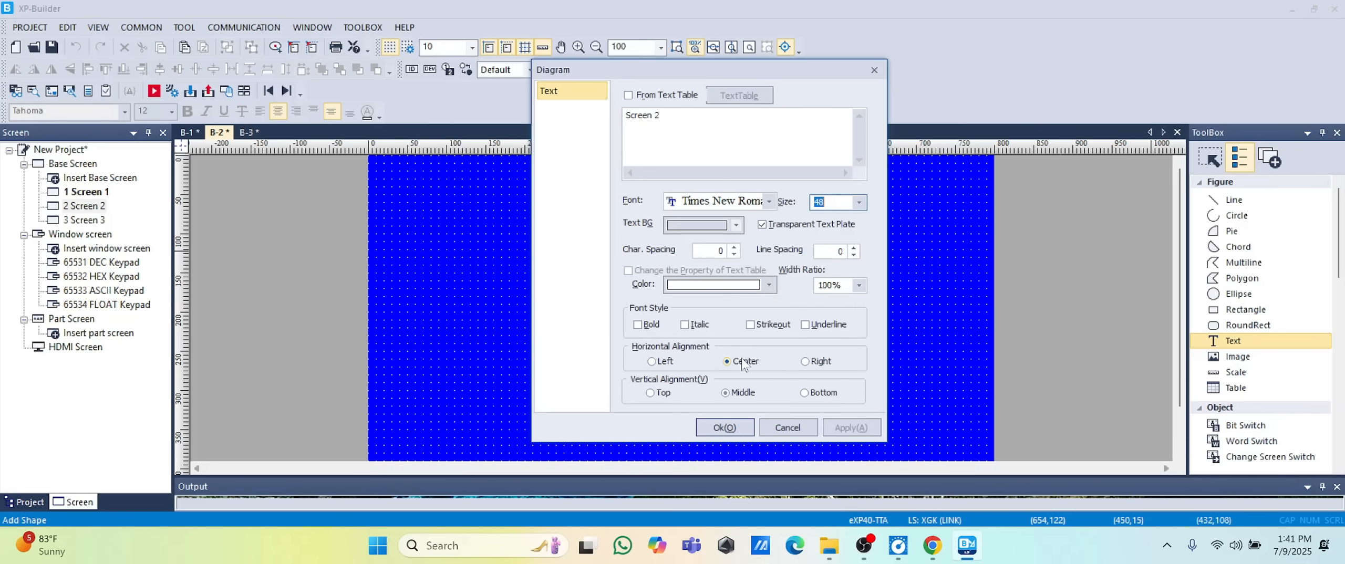
pyautogui.click(652, 324)
pyautogui.click(725, 428)
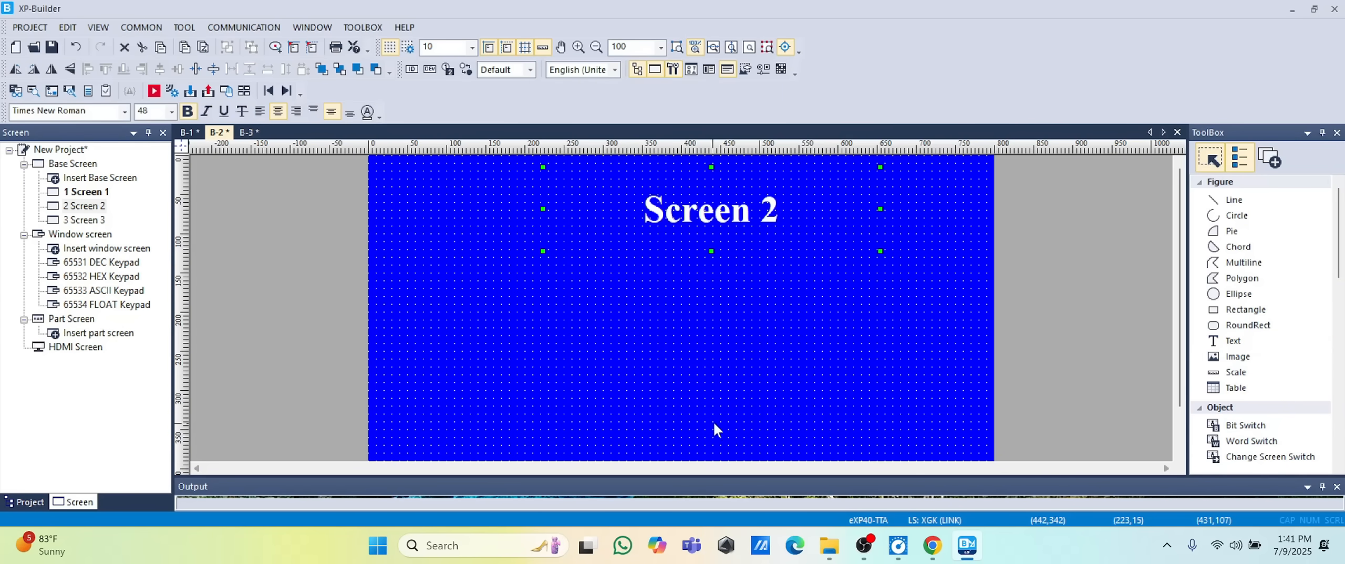
pyautogui.click(672, 205)
# Open base screen 3 and place a text figure about 355 by 83 near its upper middle, reading "Screen 3"
pyautogui.click(93, 223)
pyautogui.doubleClick(93, 224)
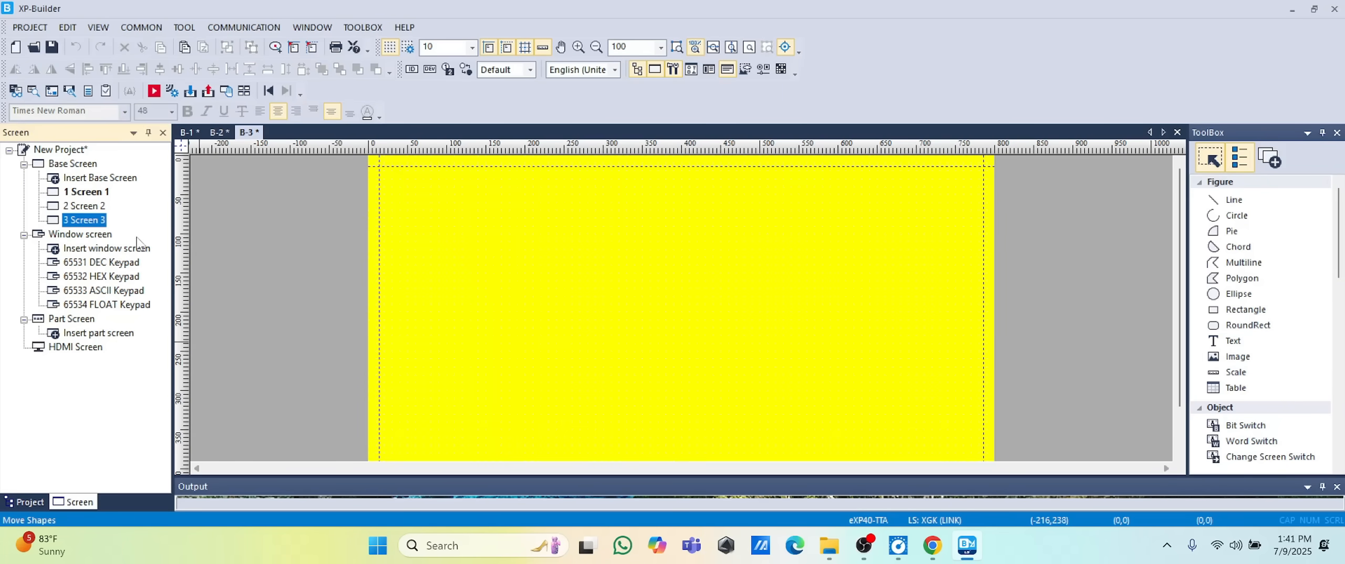
pyautogui.rightClick(693, 216)
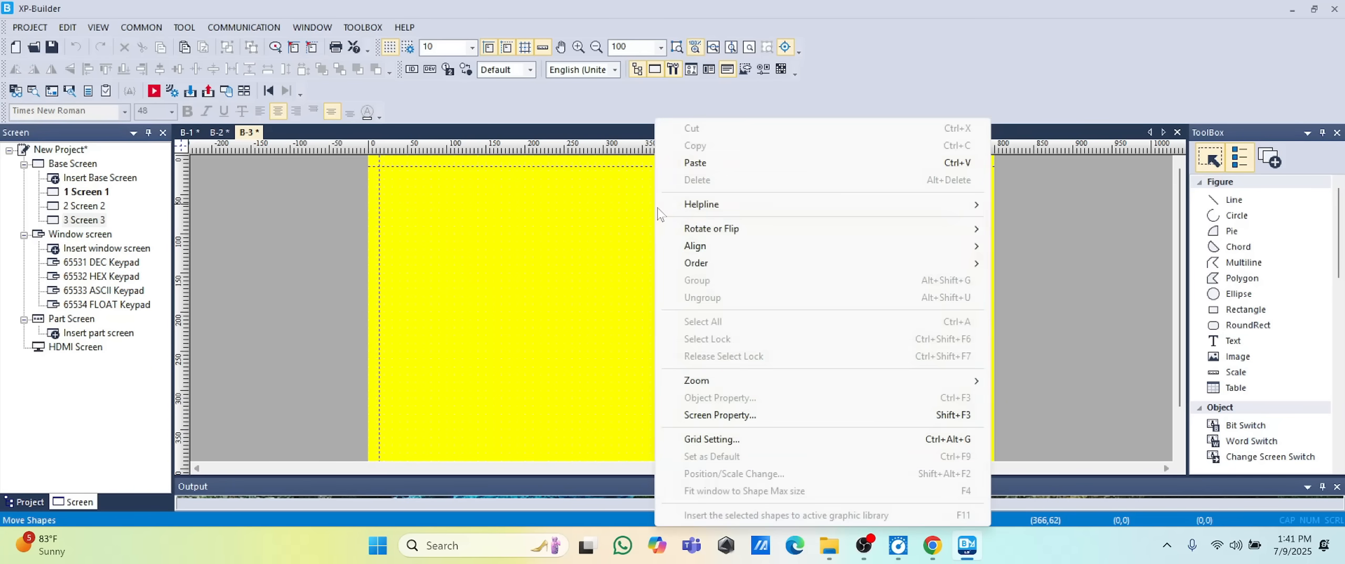
pyautogui.press('Escape')
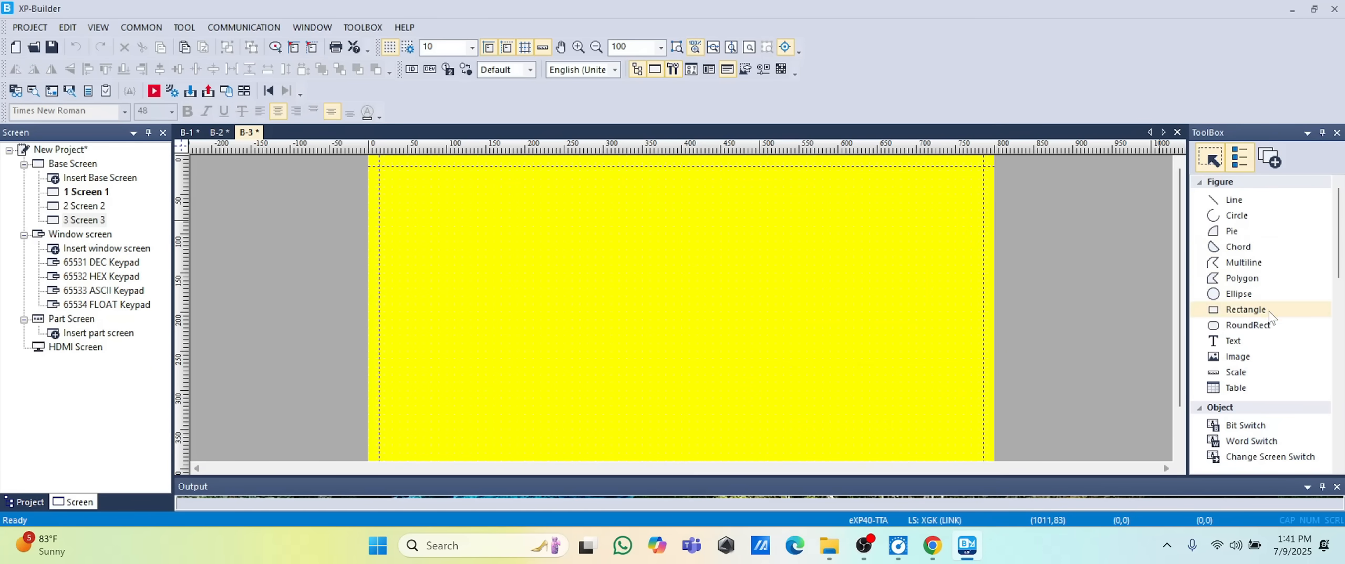
pyautogui.click(1235, 341)
pyautogui.moveTo(541, 180); pyautogui.dragTo(820, 246)
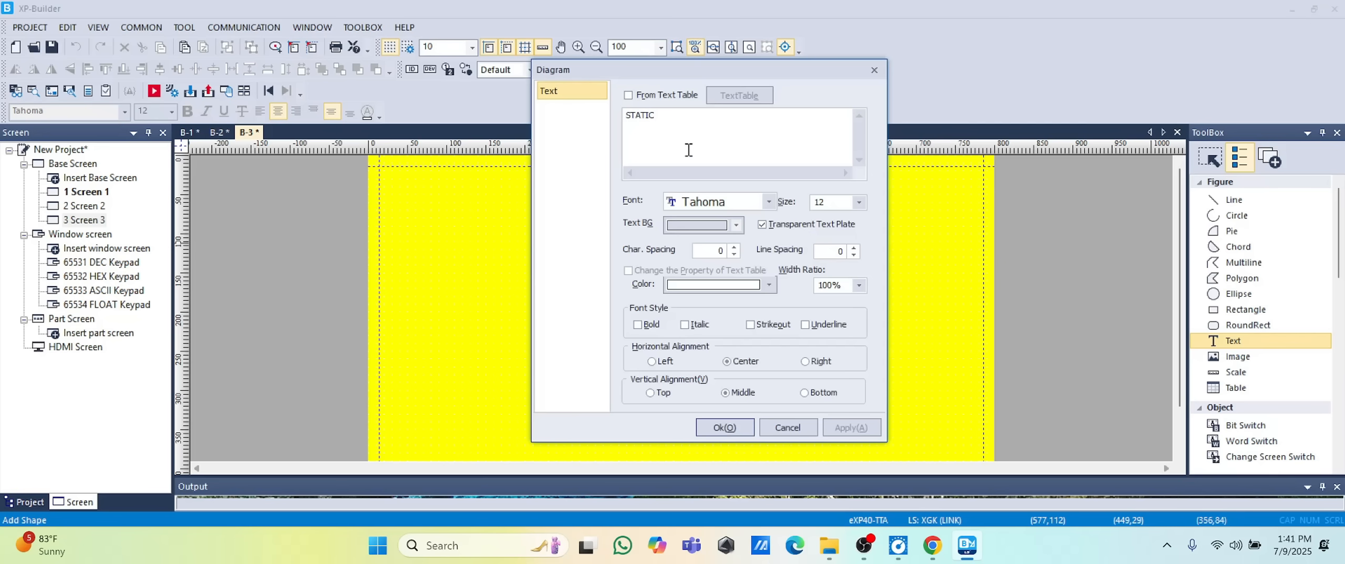
pyautogui.click(679, 117)
pyautogui.press('BackSpace')
pyautogui.press('BackSpace')
pyautogui.press('BackSpace')
pyautogui.press('BackSpace')
pyautogui.press('BackSpace')
pyautogui.press('BackSpace')
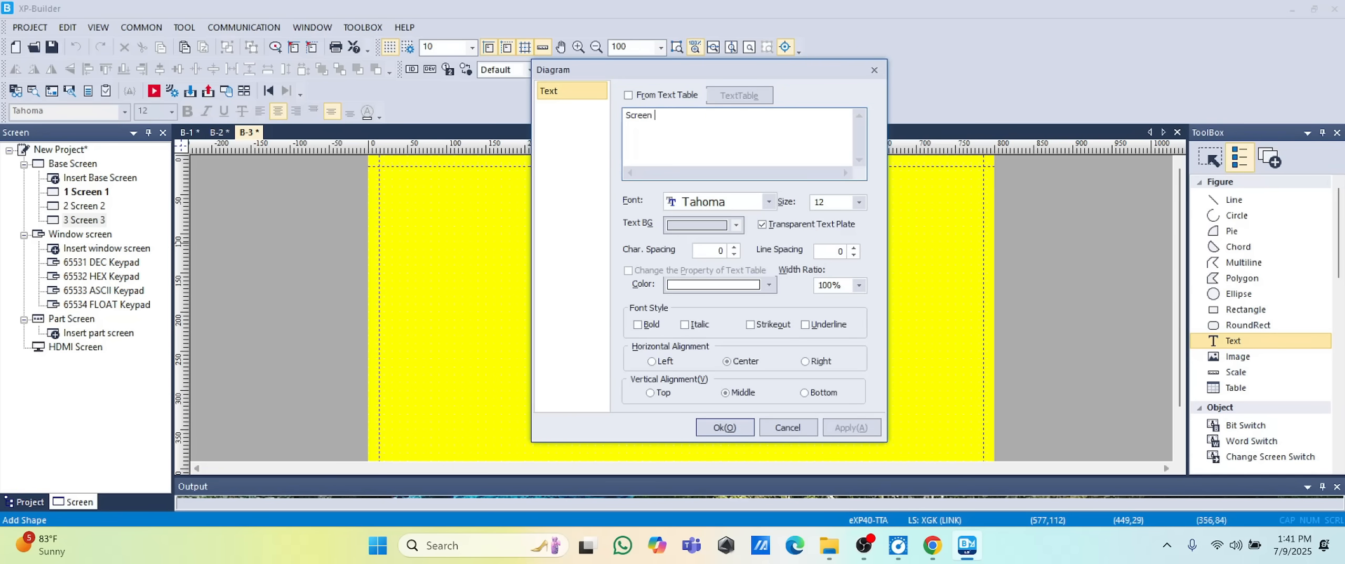
# Format the "Screen 3" text as bold Times New Roman, size 48, in black, and apply it
pyautogui.click(769, 202)
pyautogui.click(725, 260)
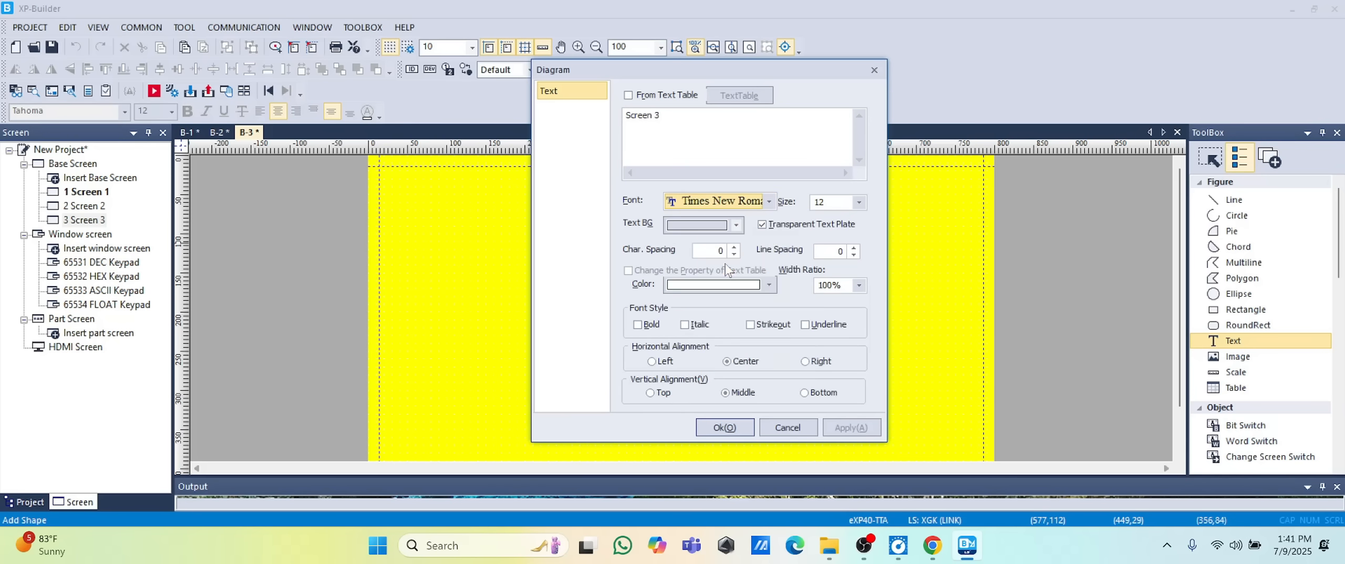
pyautogui.click(858, 202)
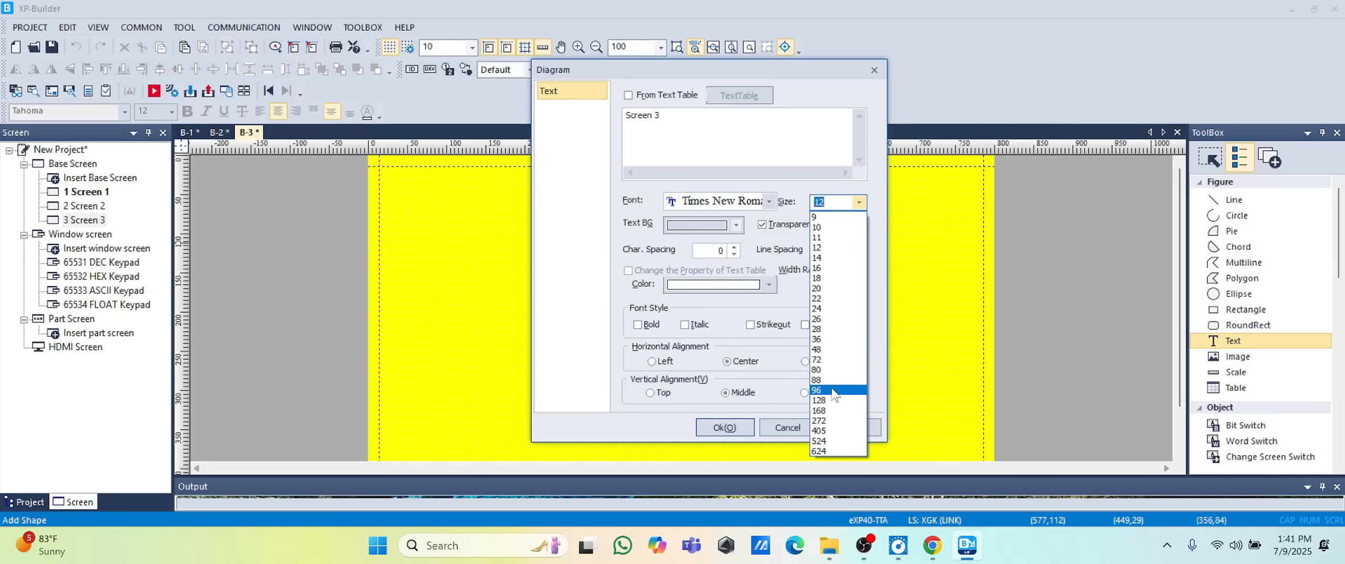
pyautogui.click(830, 349)
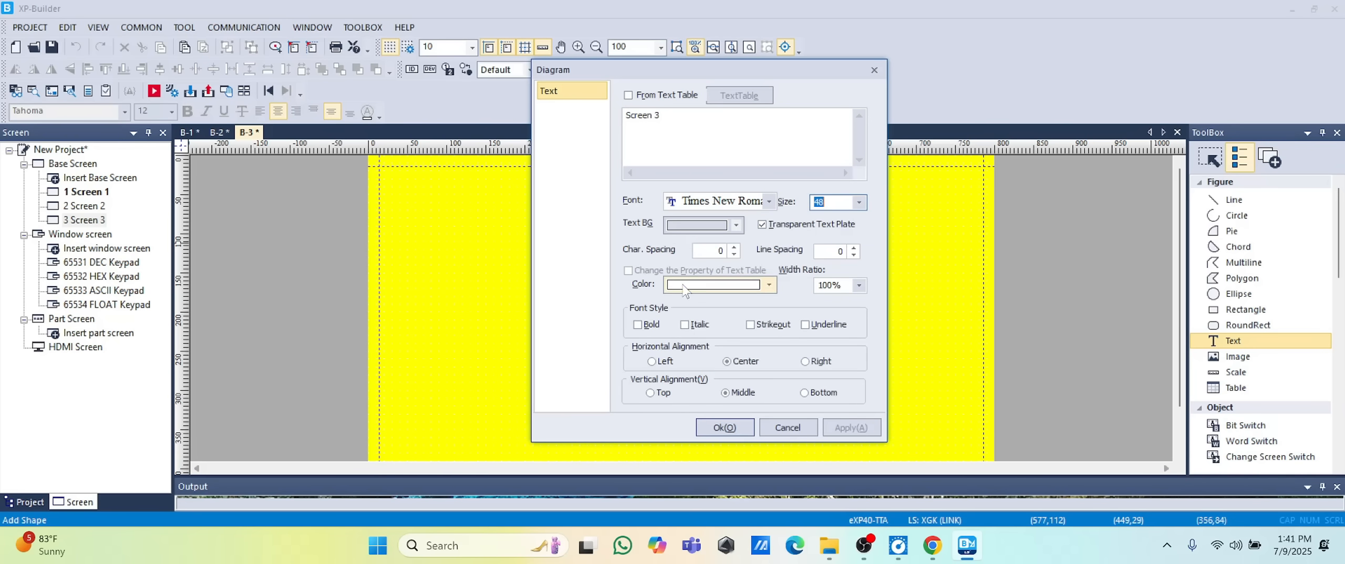
pyautogui.click(769, 286)
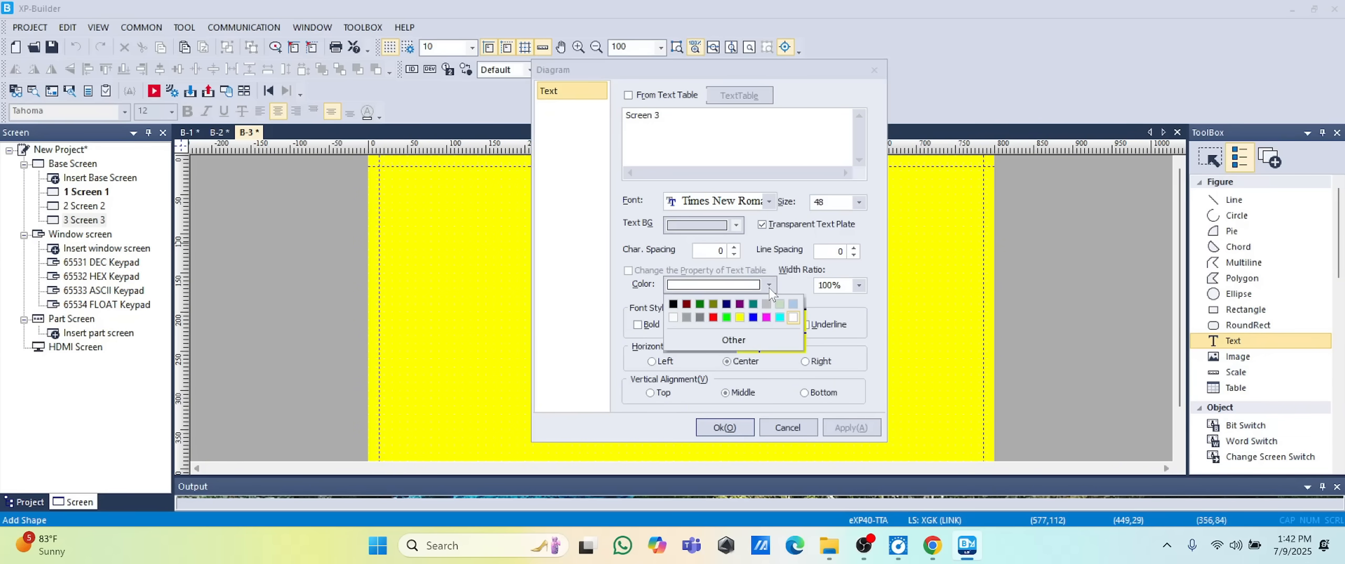
pyautogui.click(673, 305)
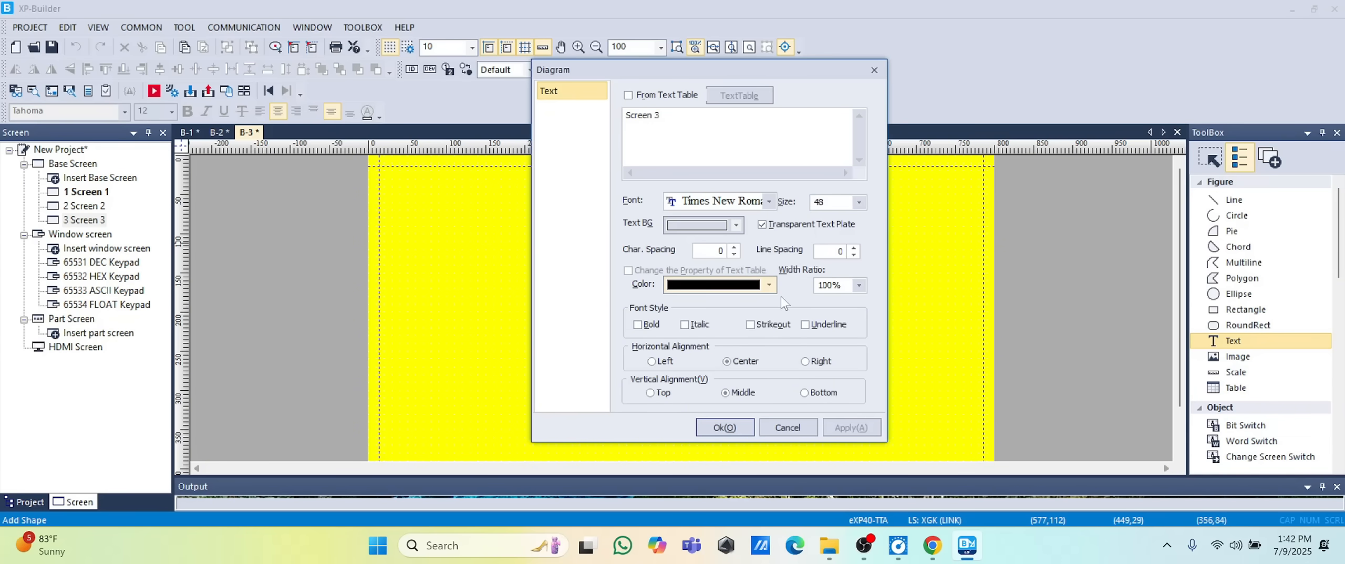
pyautogui.click(638, 325)
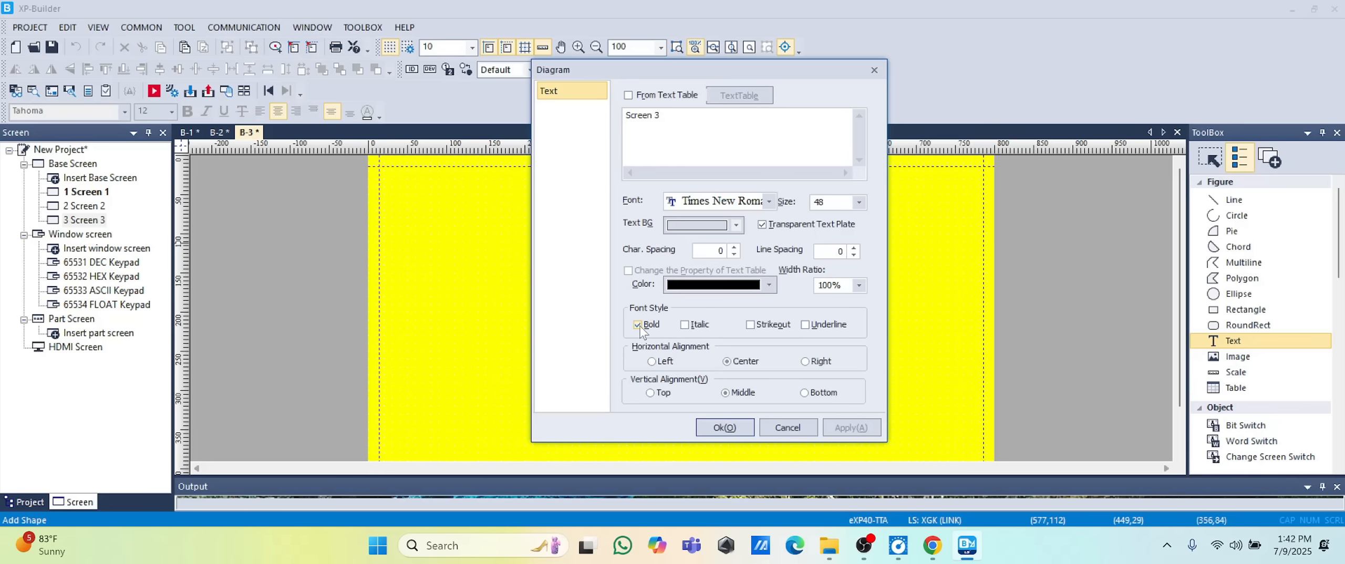
pyautogui.click(726, 430)
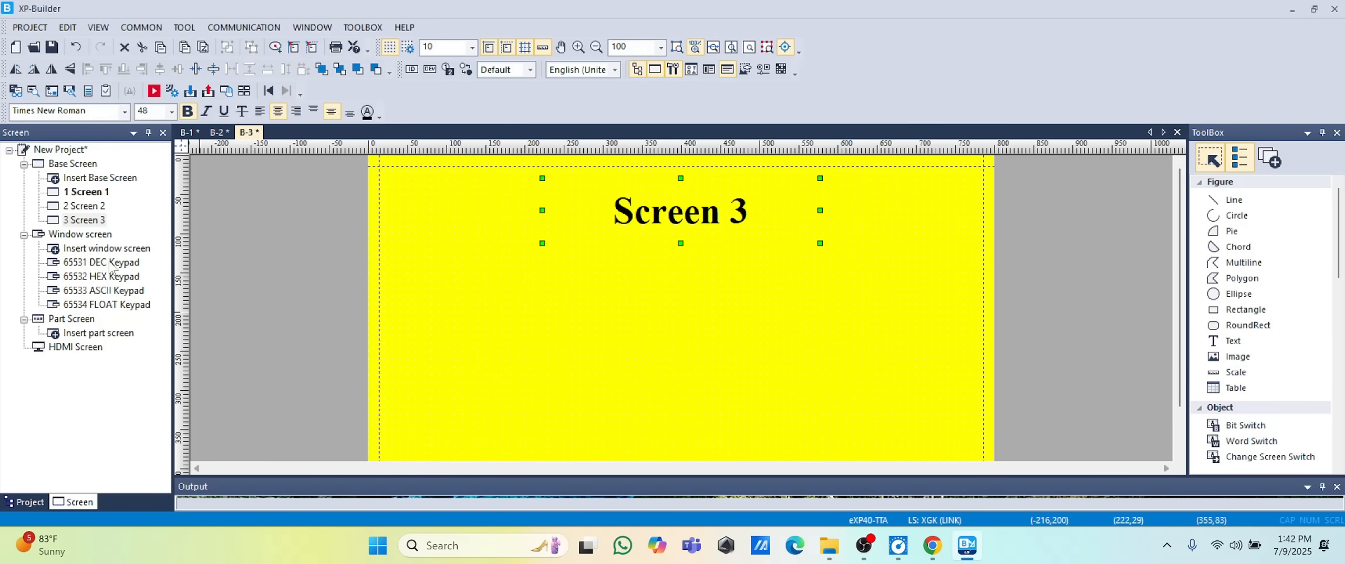
# Review the title texts by opening Screen 1, Screen 2 and Screen 3 one after another
pyautogui.doubleClick(94, 192)
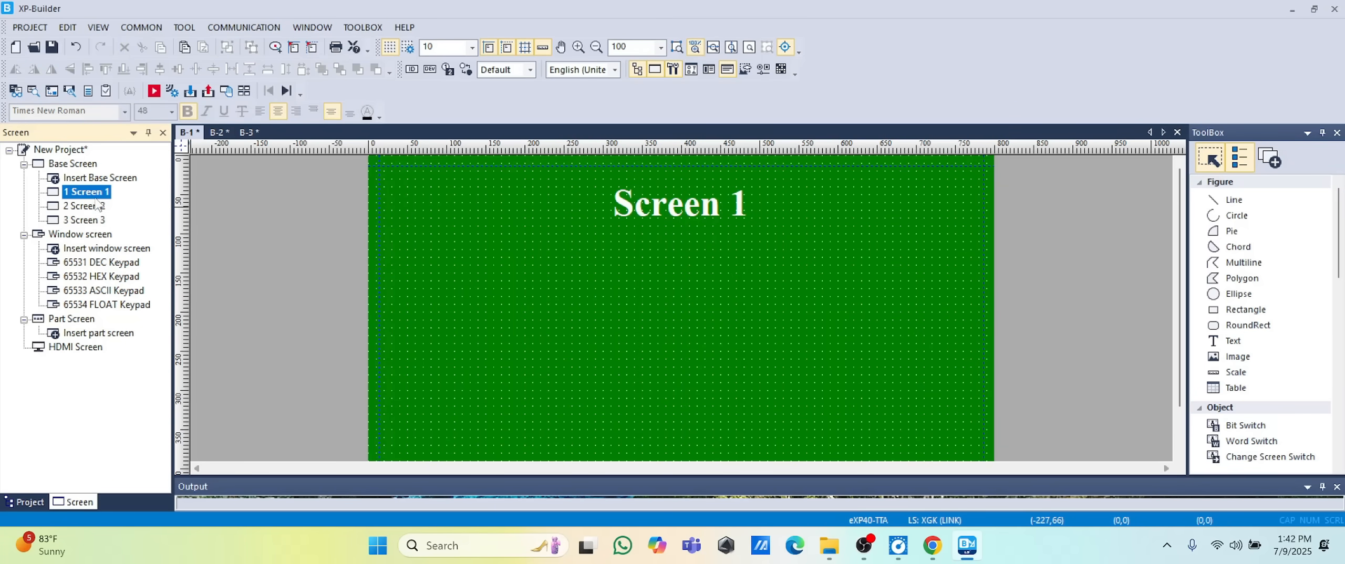
pyautogui.doubleClick(95, 206)
pyautogui.doubleClick(93, 220)
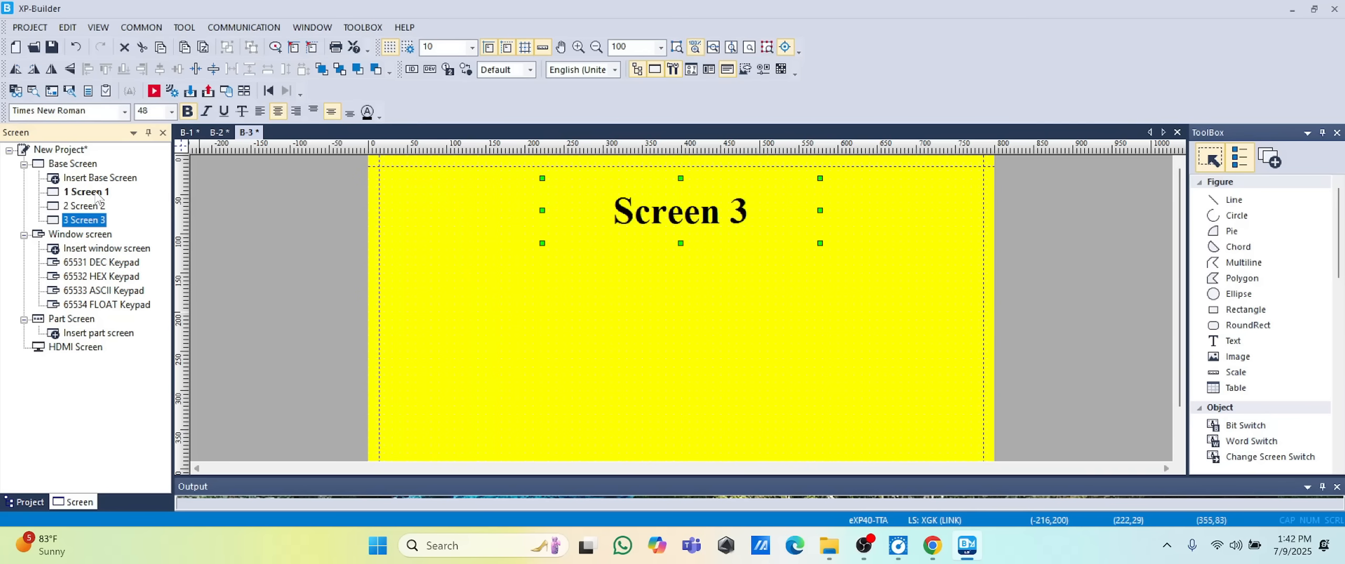
# Go through base screens 1, 2 and 3 once more and return to Screen 1
pyautogui.doubleClick(89, 192)
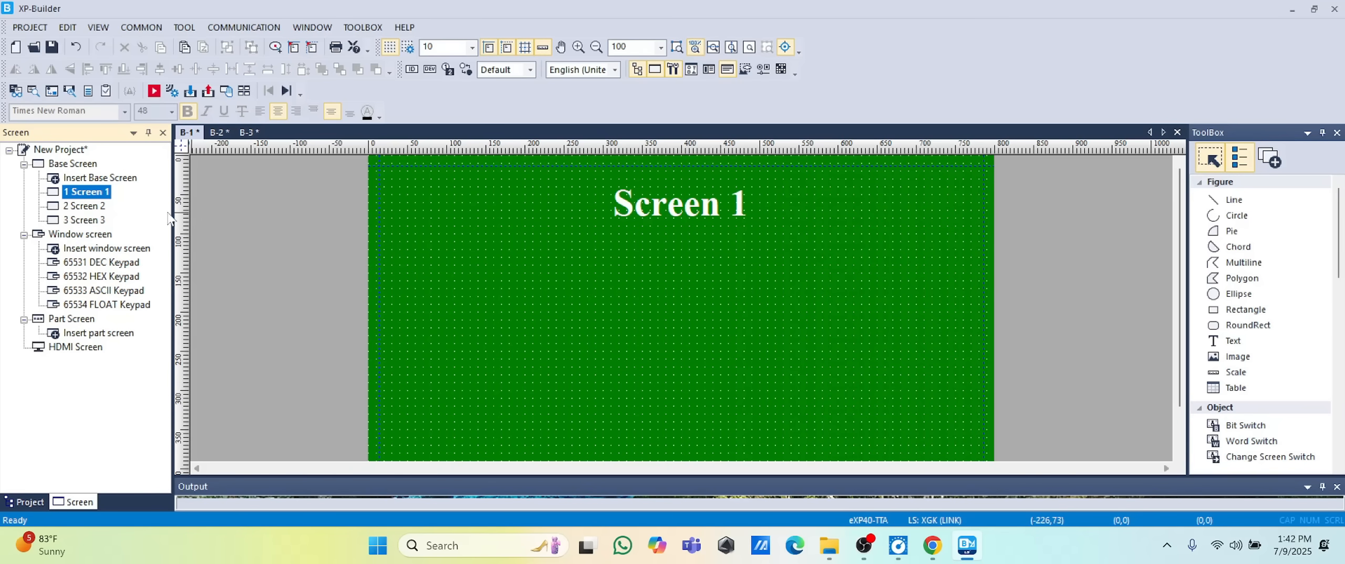
pyautogui.doubleClick(84, 206)
pyautogui.doubleClick(85, 220)
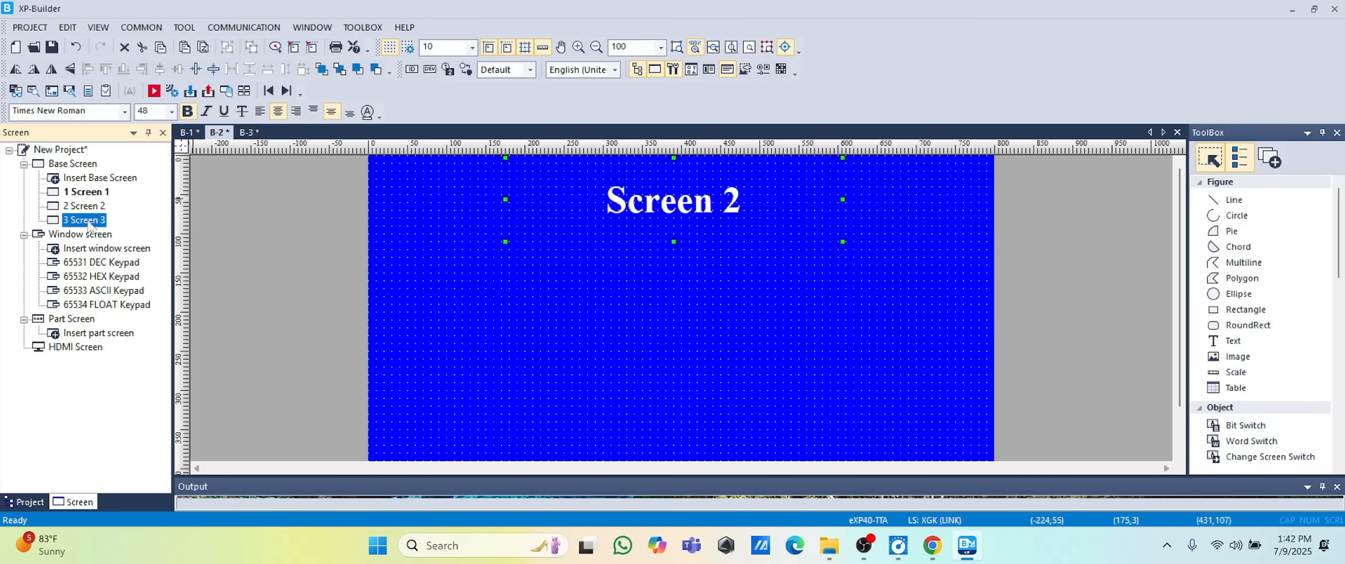
pyautogui.doubleClick(92, 192)
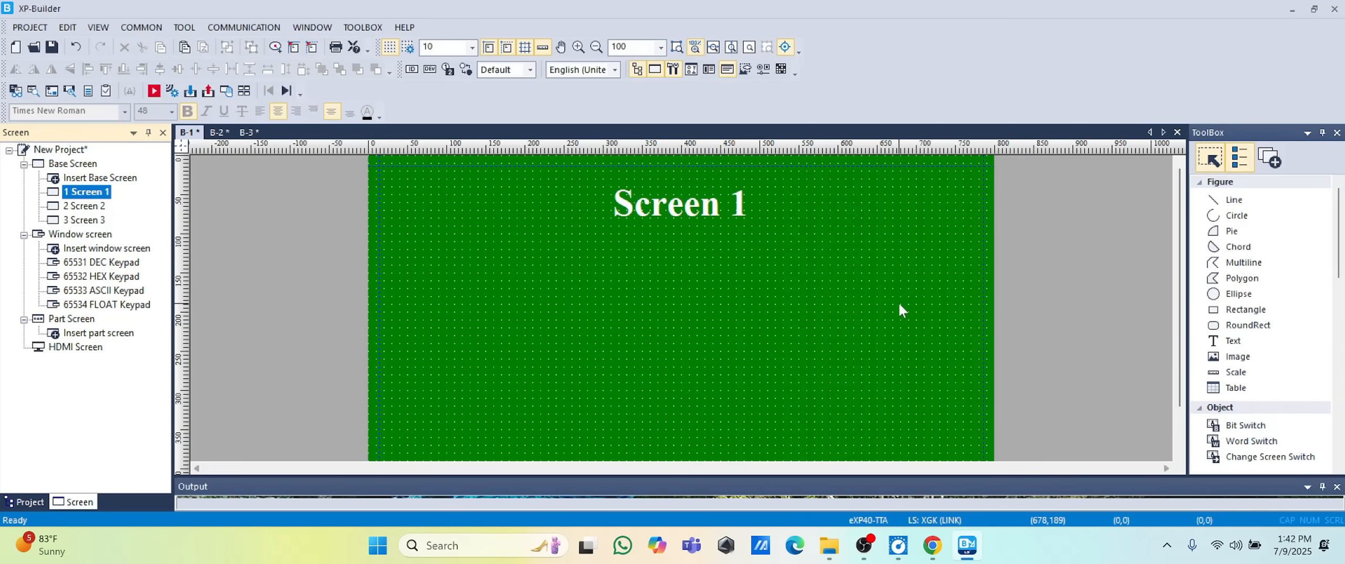
# Run the simulator to preview Screen 1, then close it
pyautogui.click(154, 90)
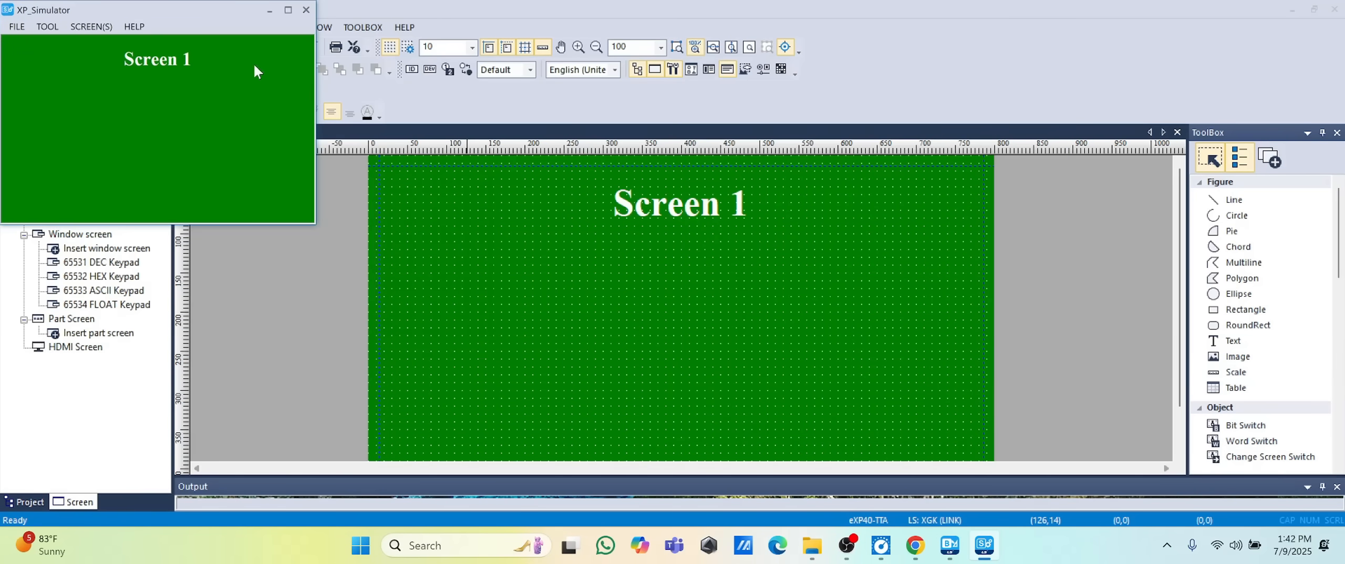
pyautogui.moveTo(204, 16); pyautogui.dragTo(710, 181)
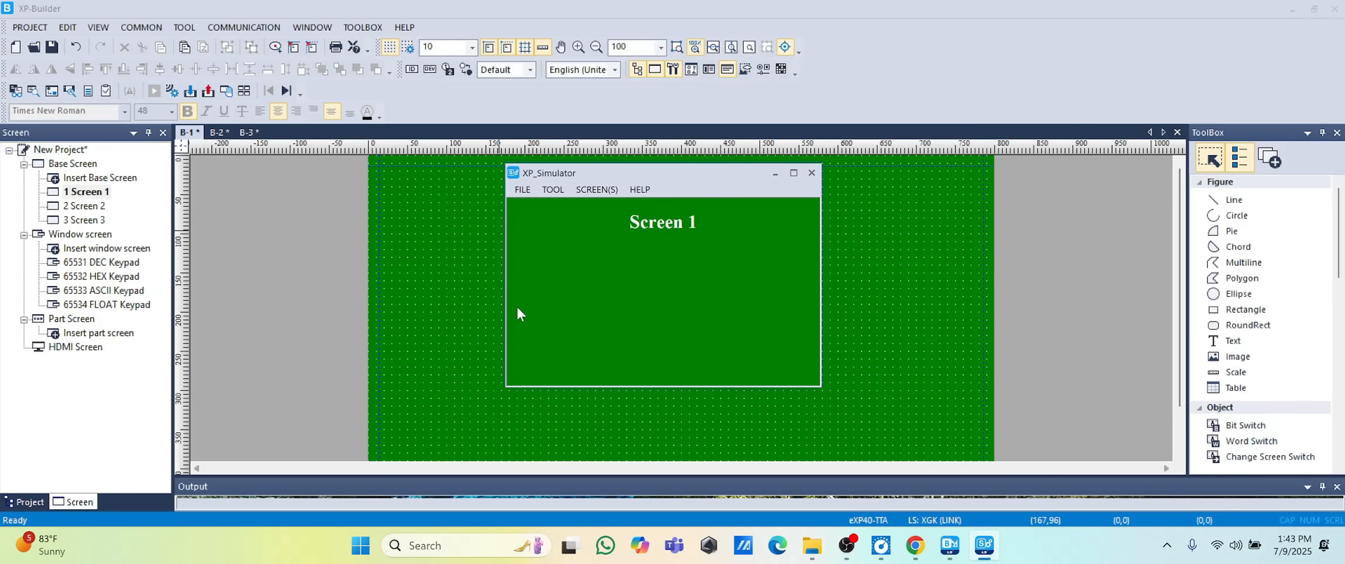
pyautogui.click(812, 173)
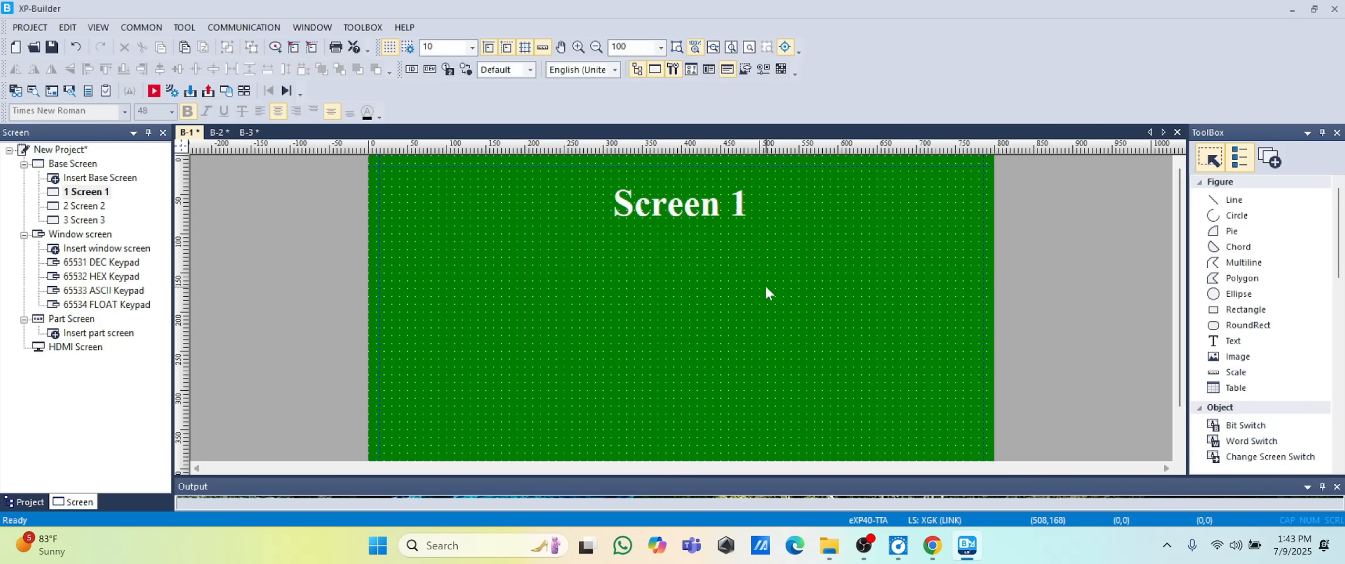
# Place a Change Screen Switch about 249 by 105 in the right half of Screen 1, below the title
pyautogui.scroll(-3, 1261, 319)
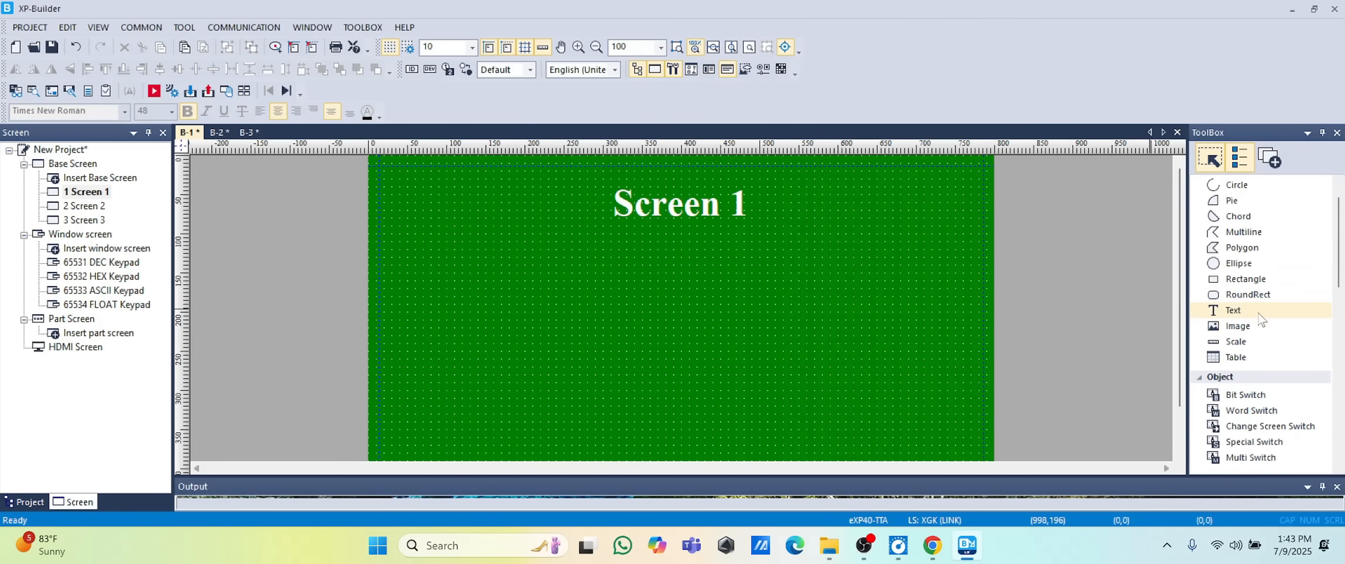
pyautogui.scroll(2, 1264, 317)
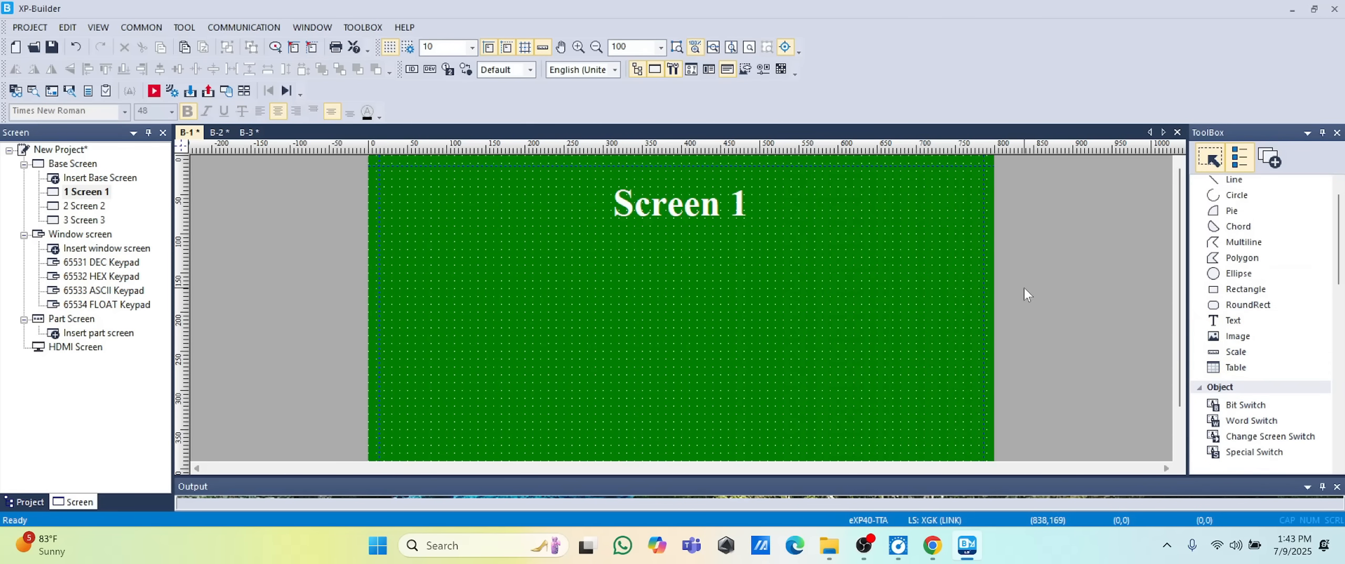
pyautogui.scroll(-2, 1303, 378)
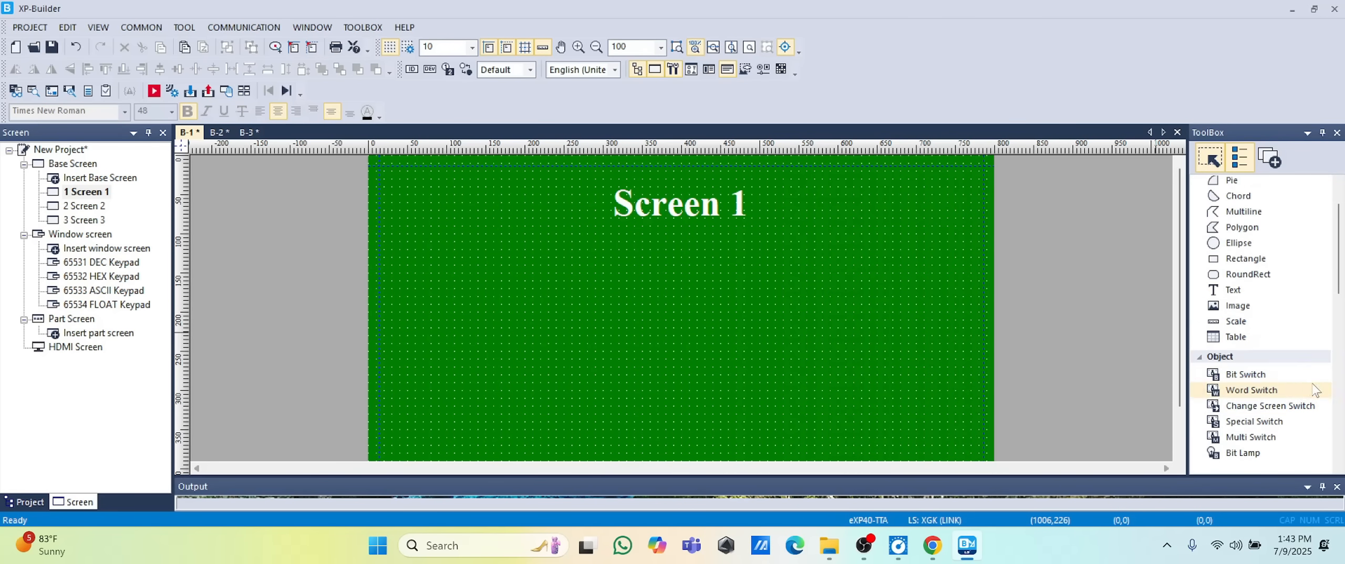
pyautogui.scroll(2, 1297, 415)
pyautogui.scroll(-2, 1288, 389)
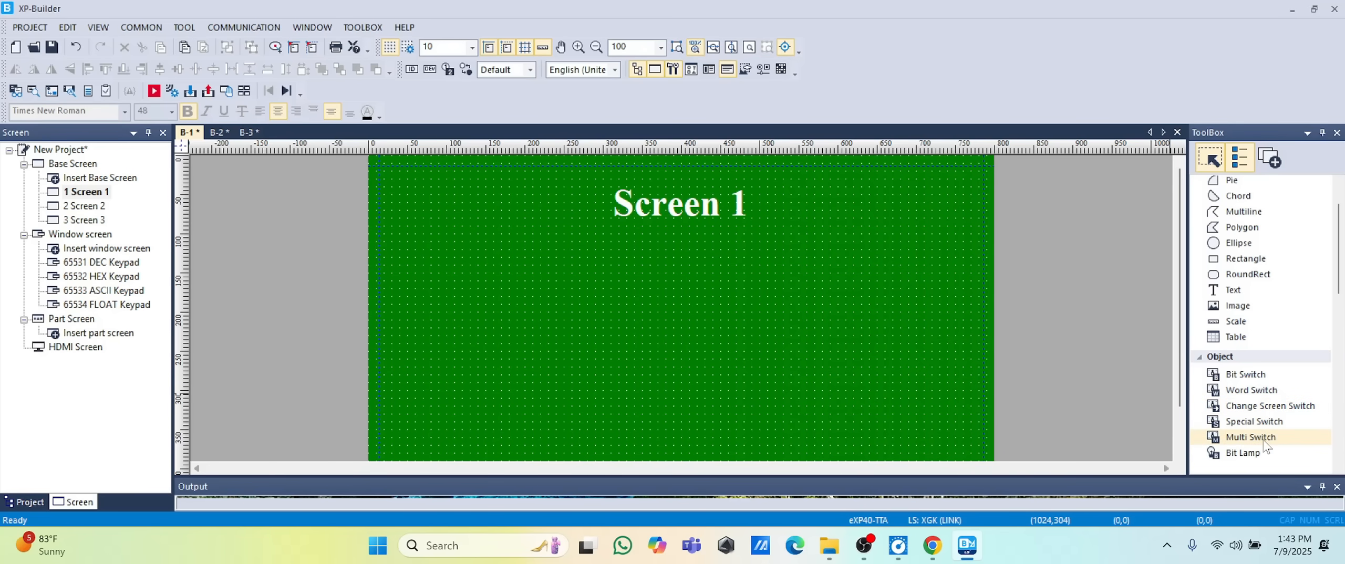
pyautogui.click(1263, 411)
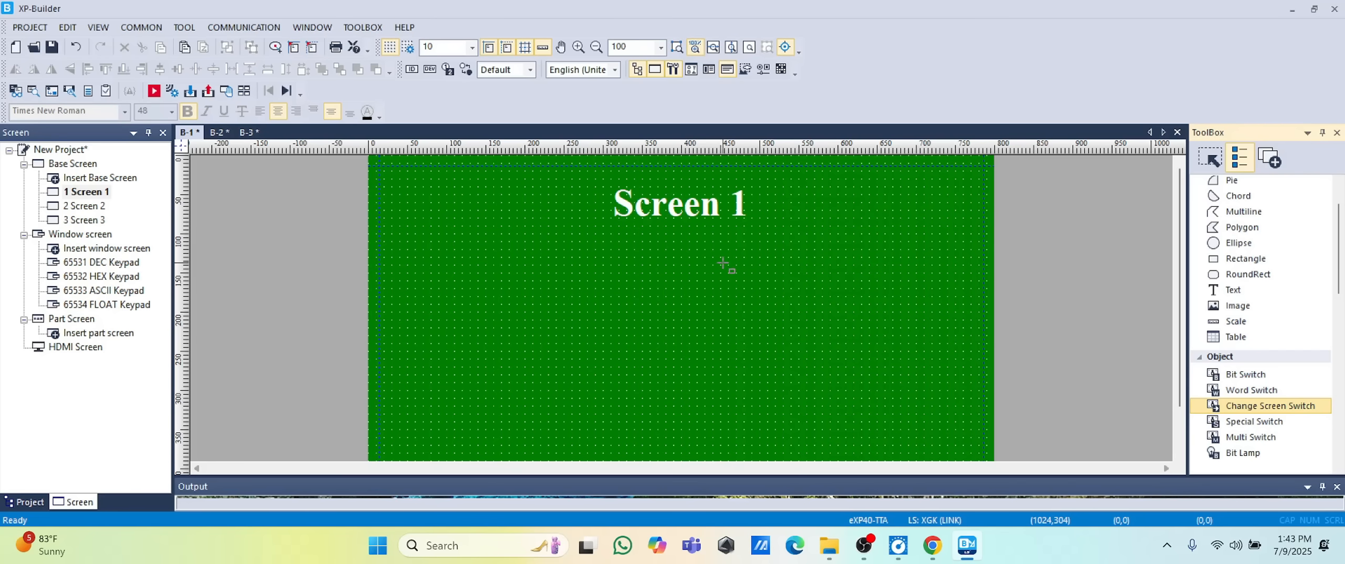
pyautogui.moveTo(748, 259); pyautogui.dragTo(942, 340)
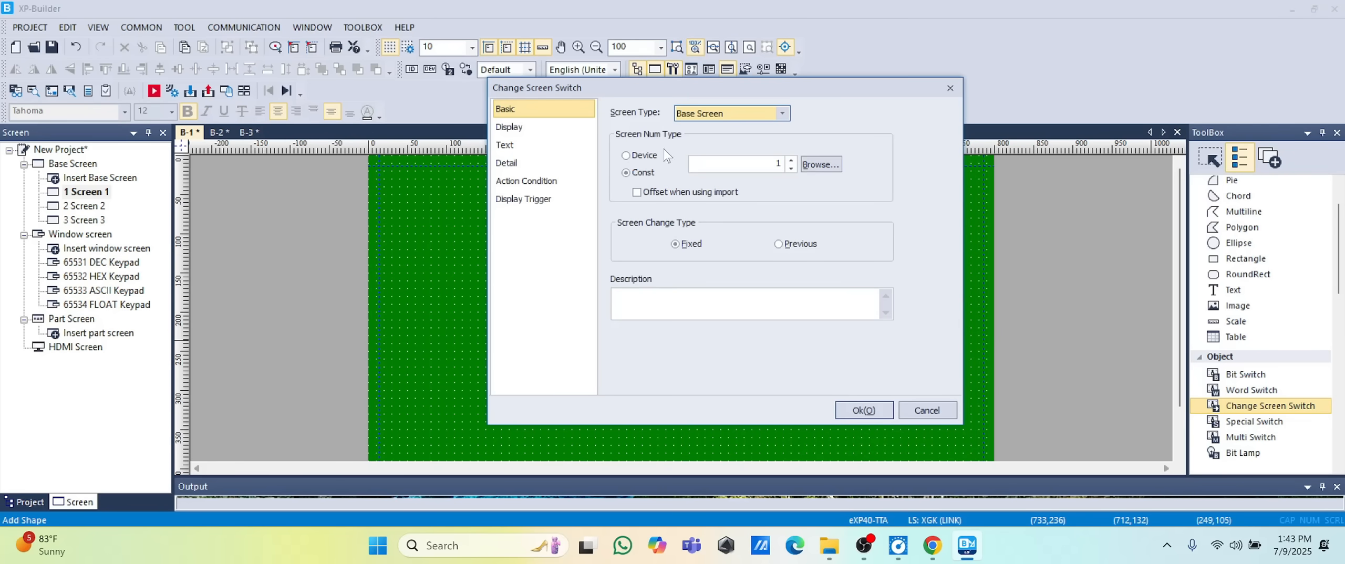
# Set the switch's target to the constant base screen number 2, choosing B-2 from the screen thumbnails
pyautogui.click(791, 162)
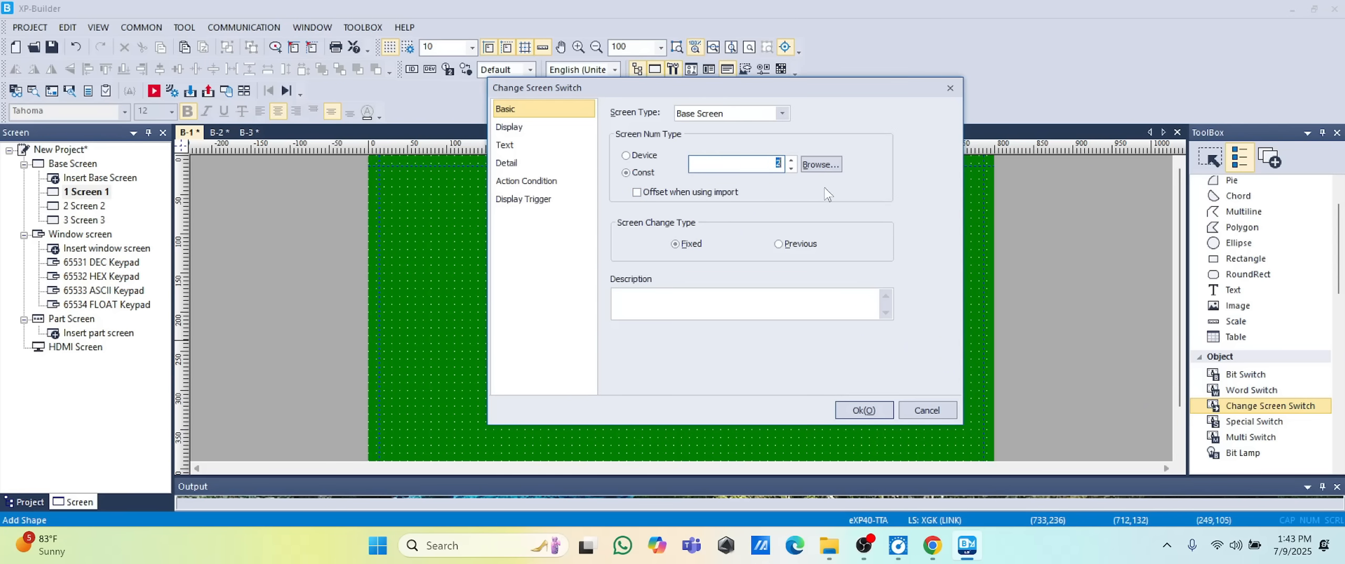
pyautogui.click(821, 165)
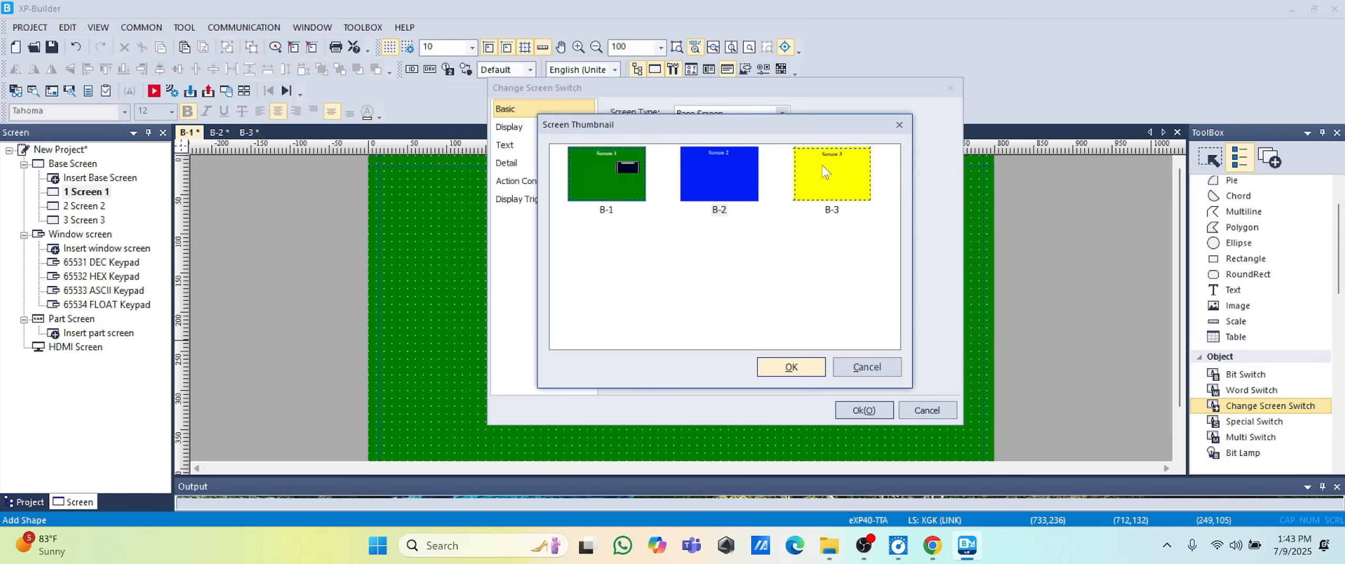
pyautogui.click(718, 176)
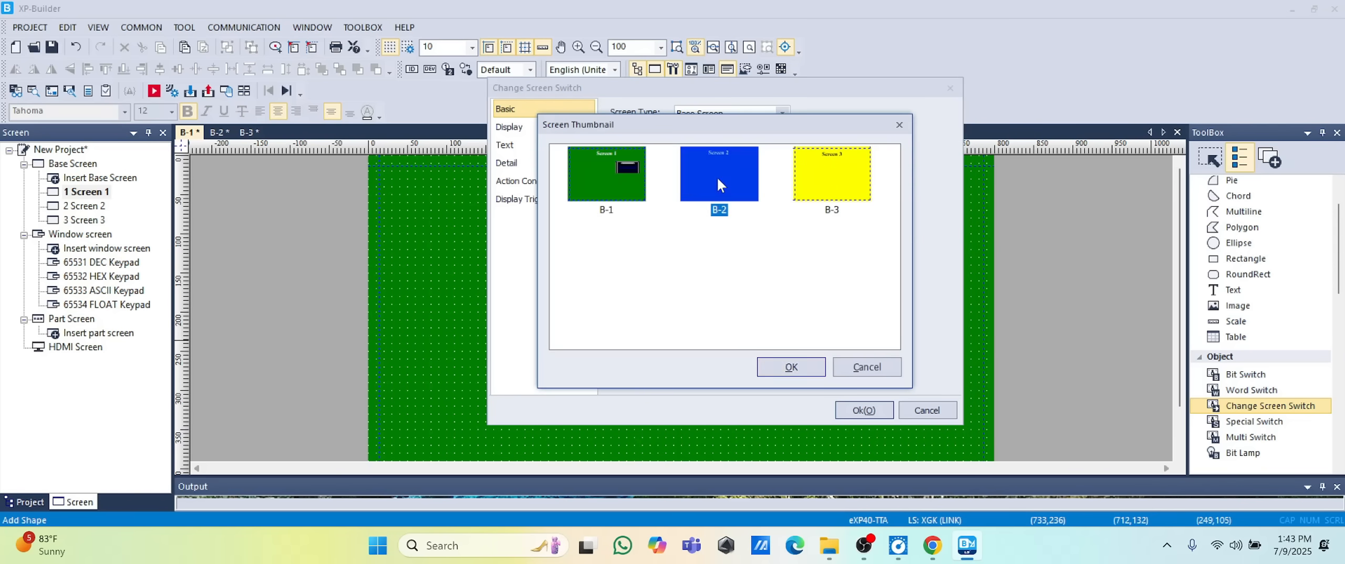
pyautogui.click(792, 367)
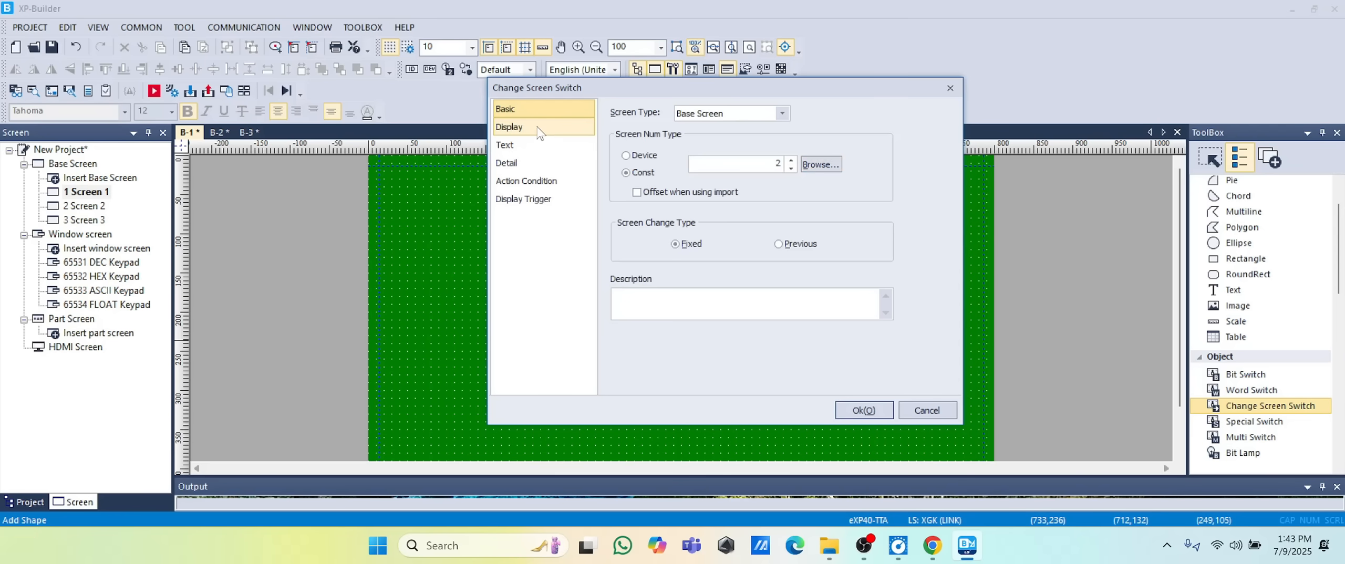
# Enable the switch's caption and enter "Change Screen" for both its On and Off states
pyautogui.click(518, 127)
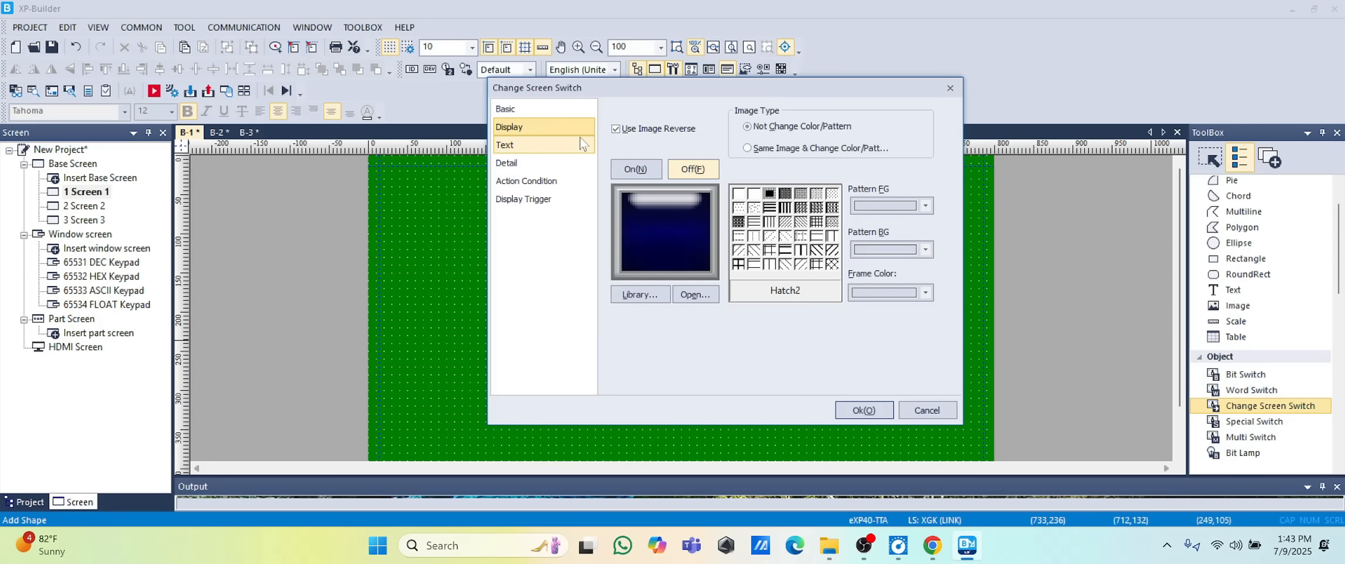
pyautogui.click(507, 146)
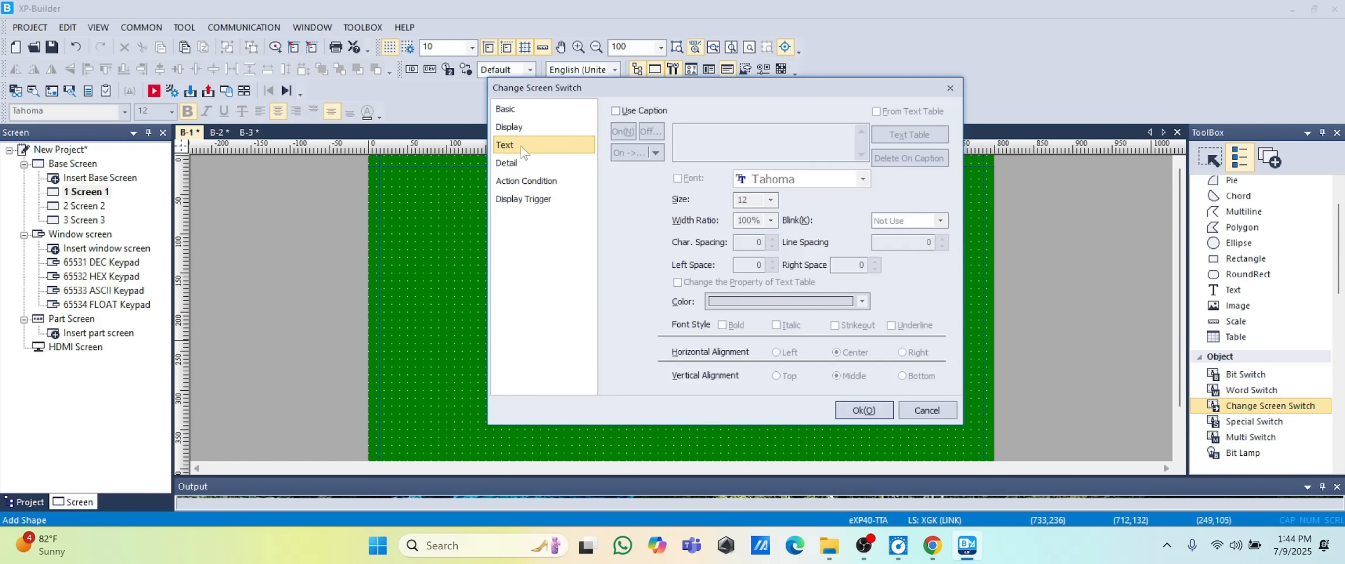
pyautogui.click(616, 112)
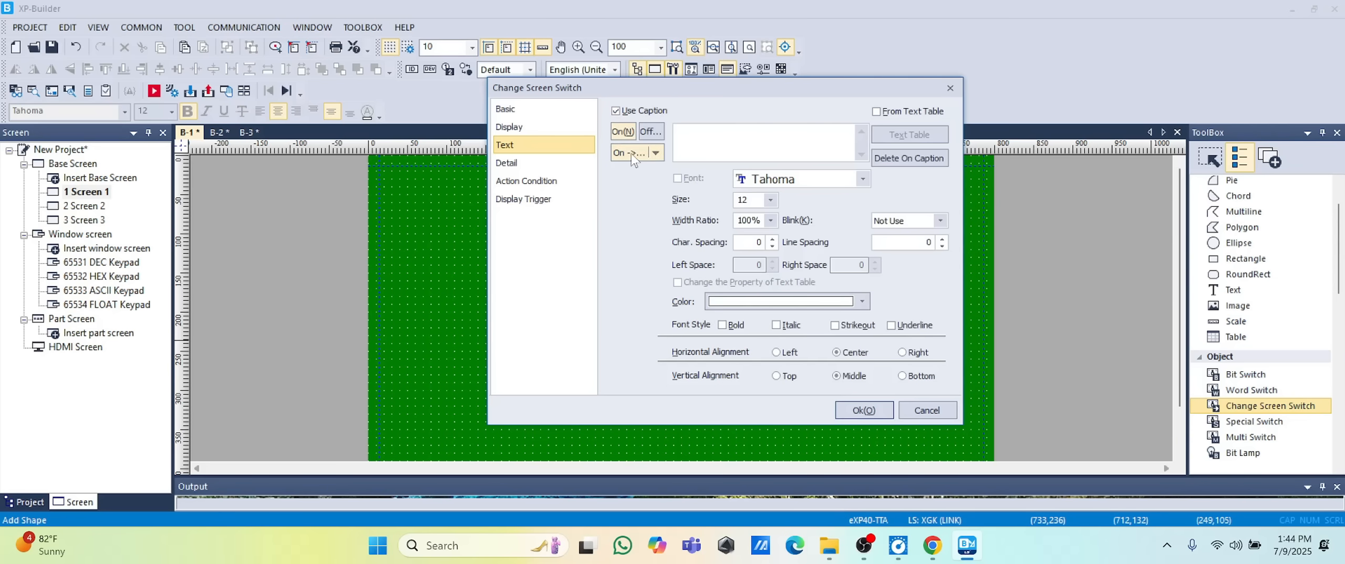
pyautogui.click(655, 153)
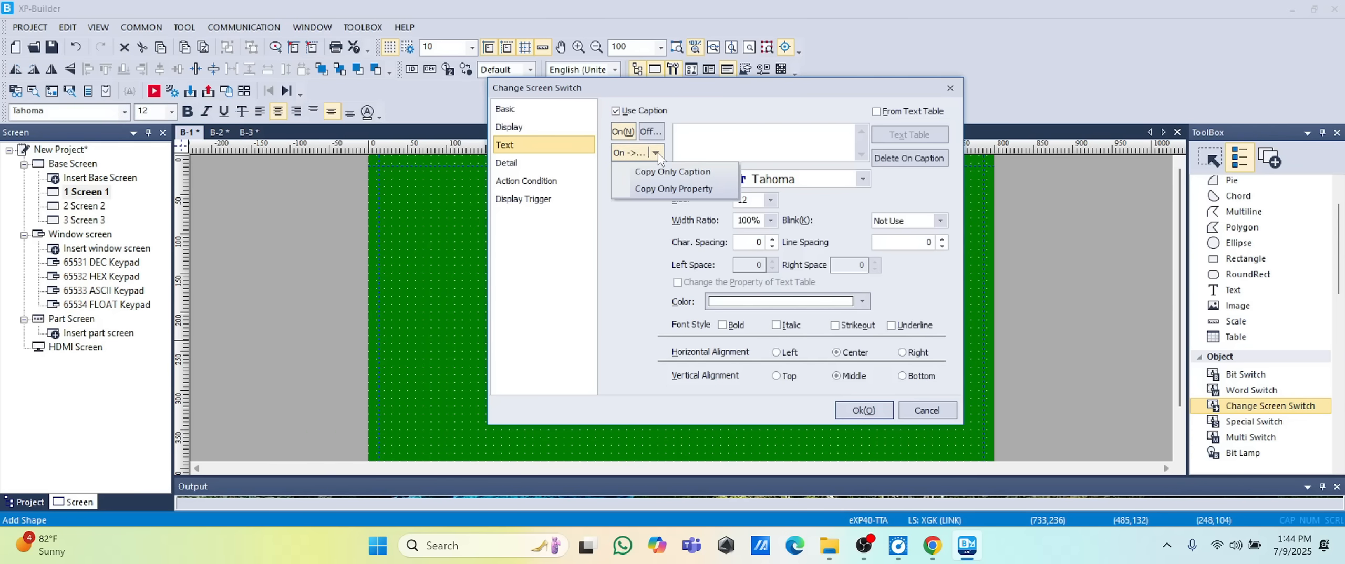
pyautogui.click(657, 153)
pyautogui.click(651, 137)
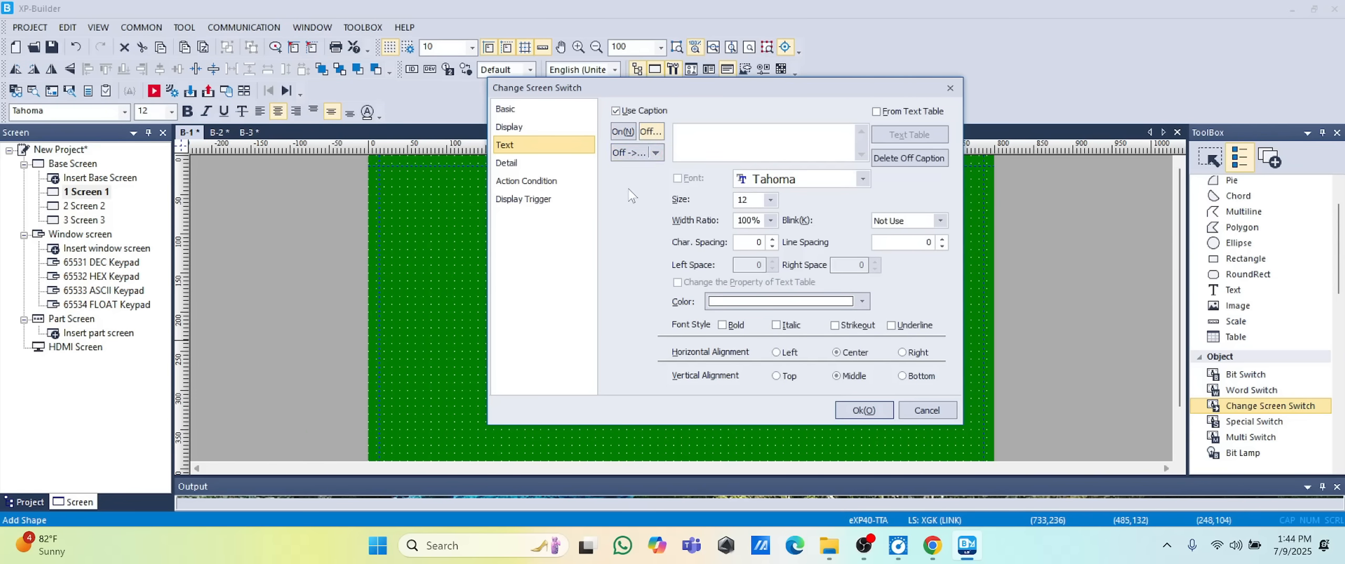
pyautogui.click(627, 135)
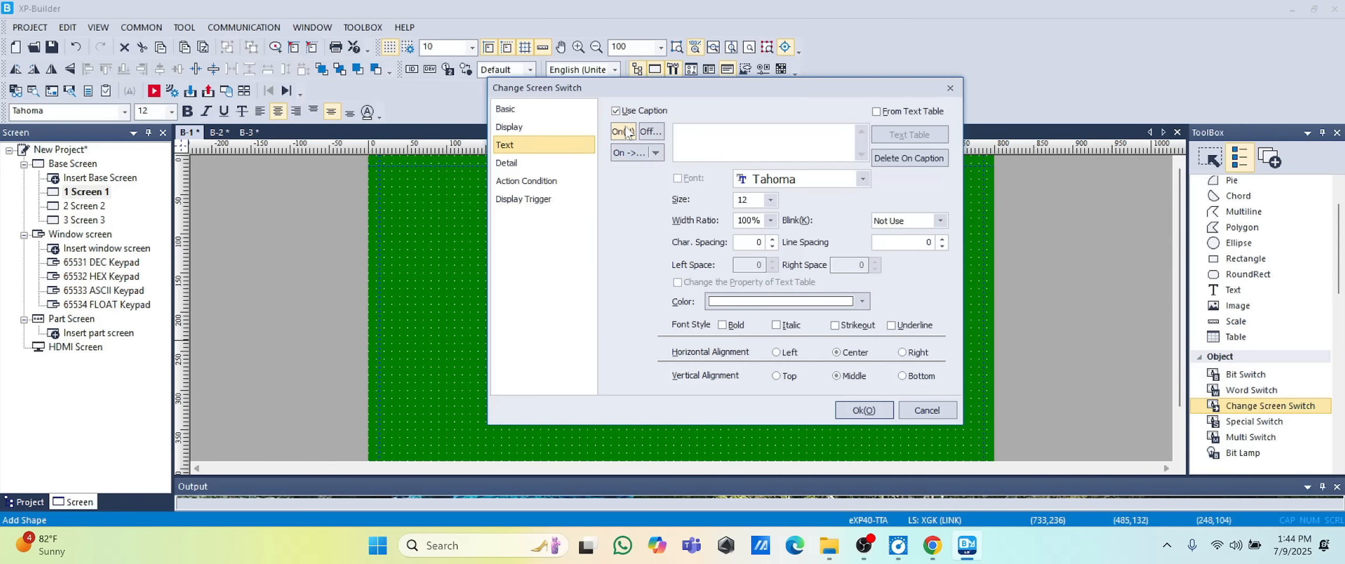
pyautogui.click(713, 142)
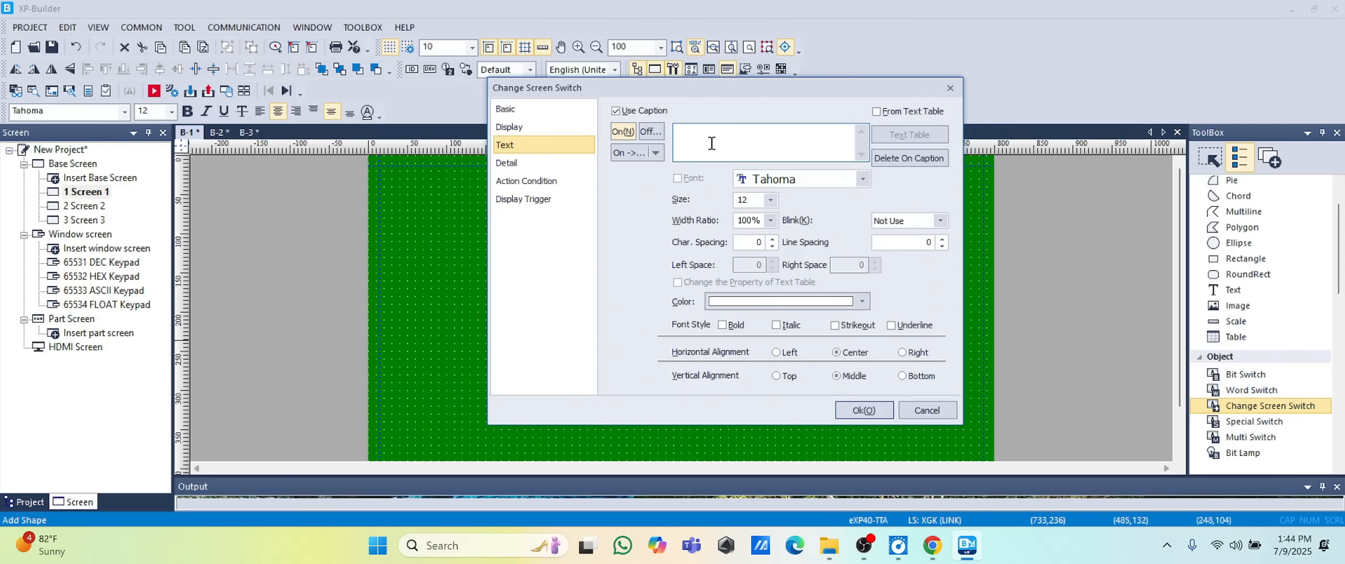
pyautogui.write('Change Screen')
pyautogui.click(650, 132)
pyautogui.click(704, 134)
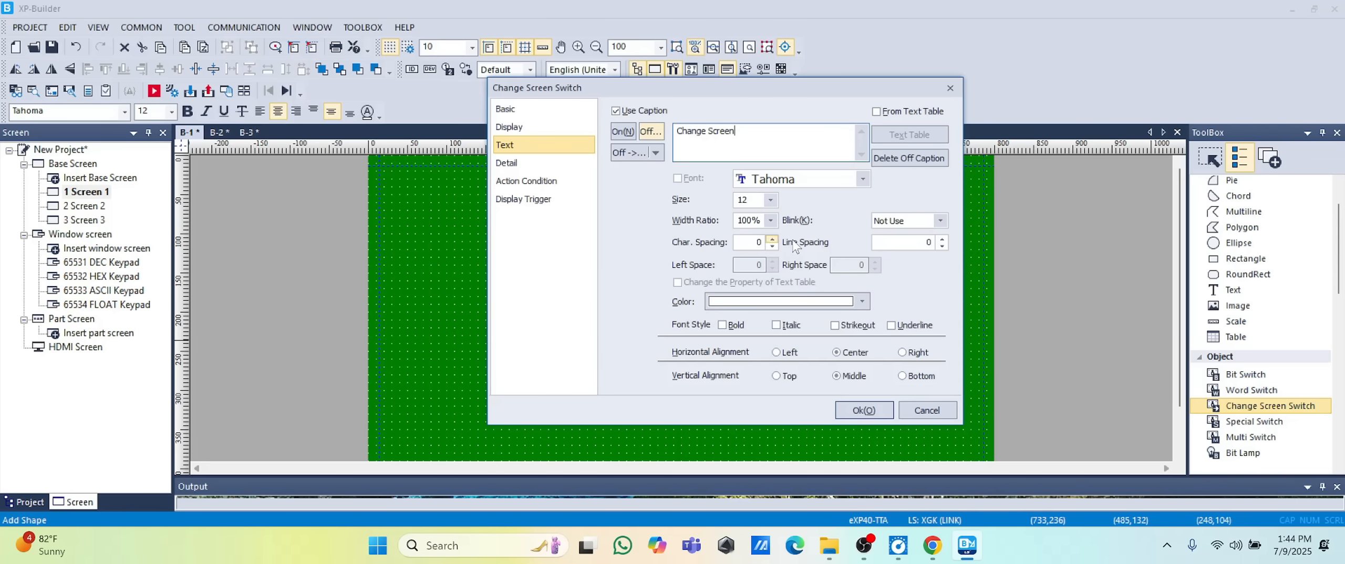
# Colour the switch's Off caption red and apply the switch settings
pyautogui.click(860, 303)
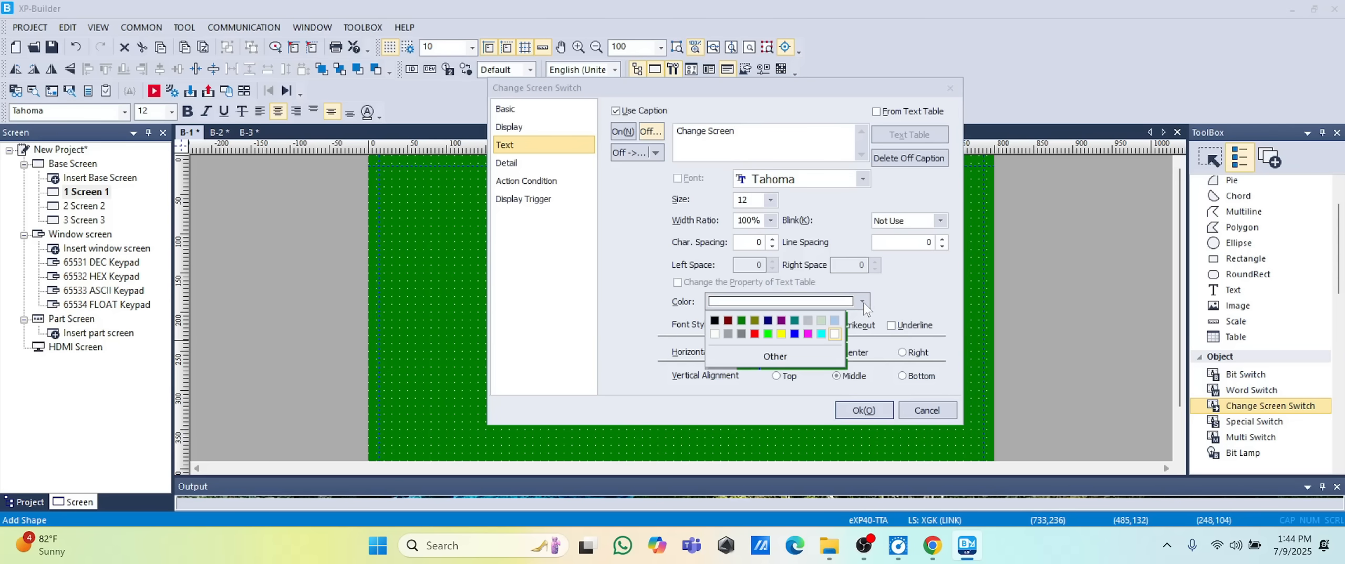
pyautogui.click(754, 334)
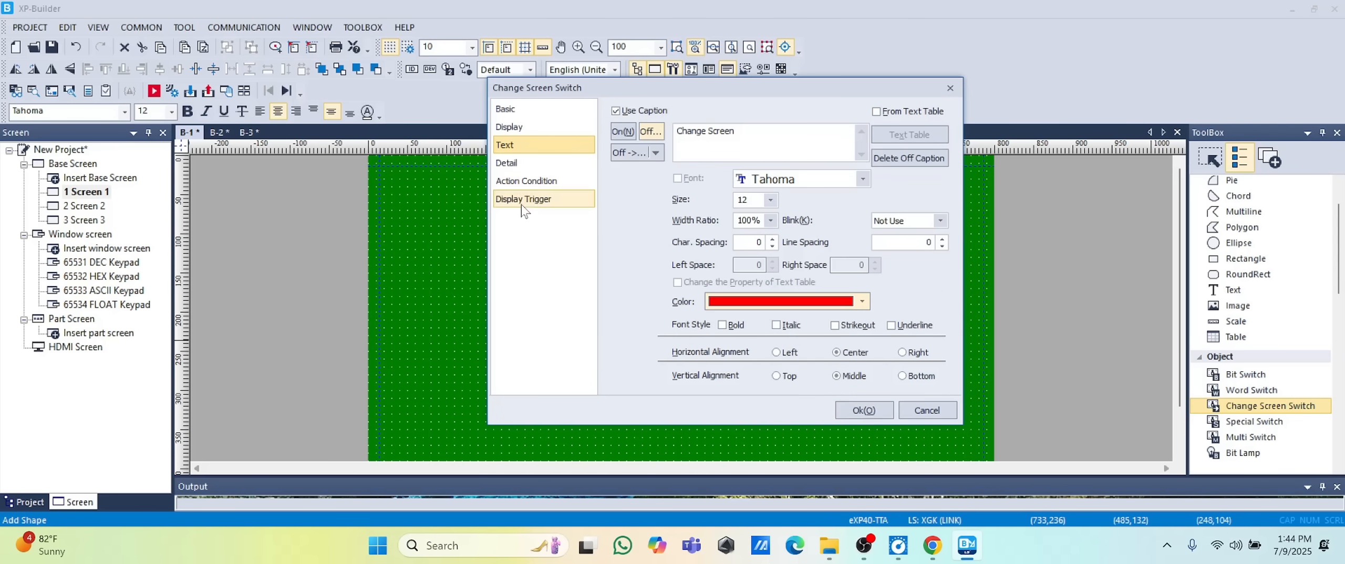
pyautogui.click(851, 406)
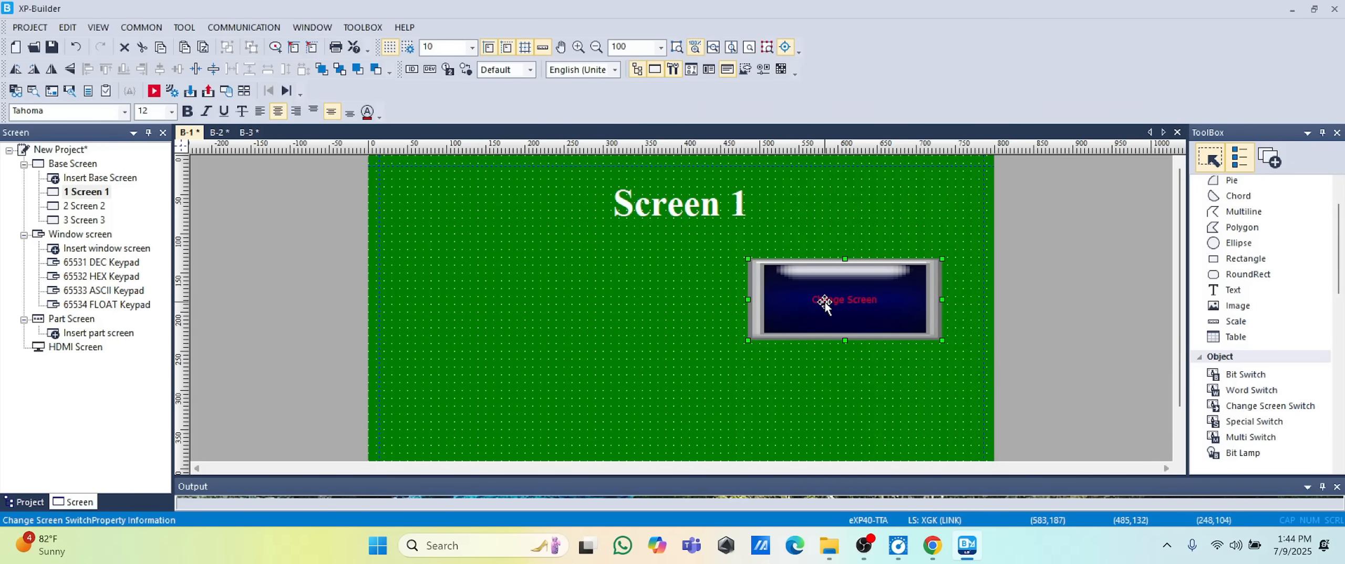
# Move the Change Screen switch slightly up and right on Screen 1, to about position 497, 103
pyautogui.moveTo(839, 304); pyautogui.dragTo(845, 271)
pyautogui.click(847, 329)
pyautogui.click(848, 299)
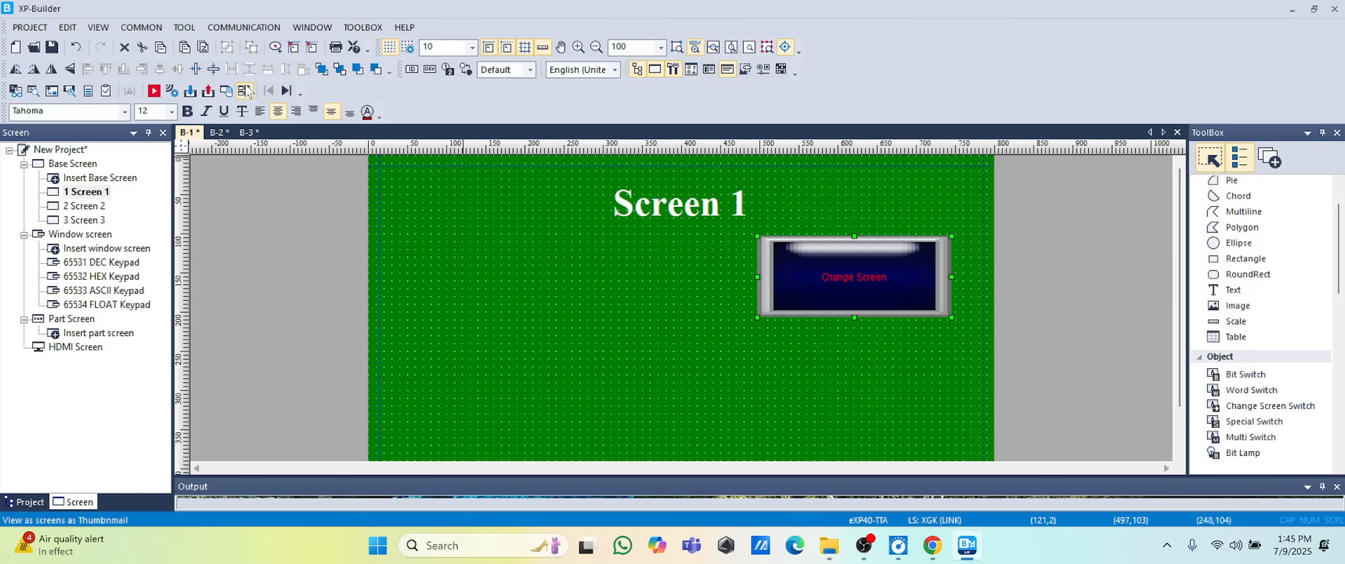
# Simulate the project in an enlarged simulator window, test the Change Screen switch on Screen 1, and close the simulator
pyautogui.click(153, 91)
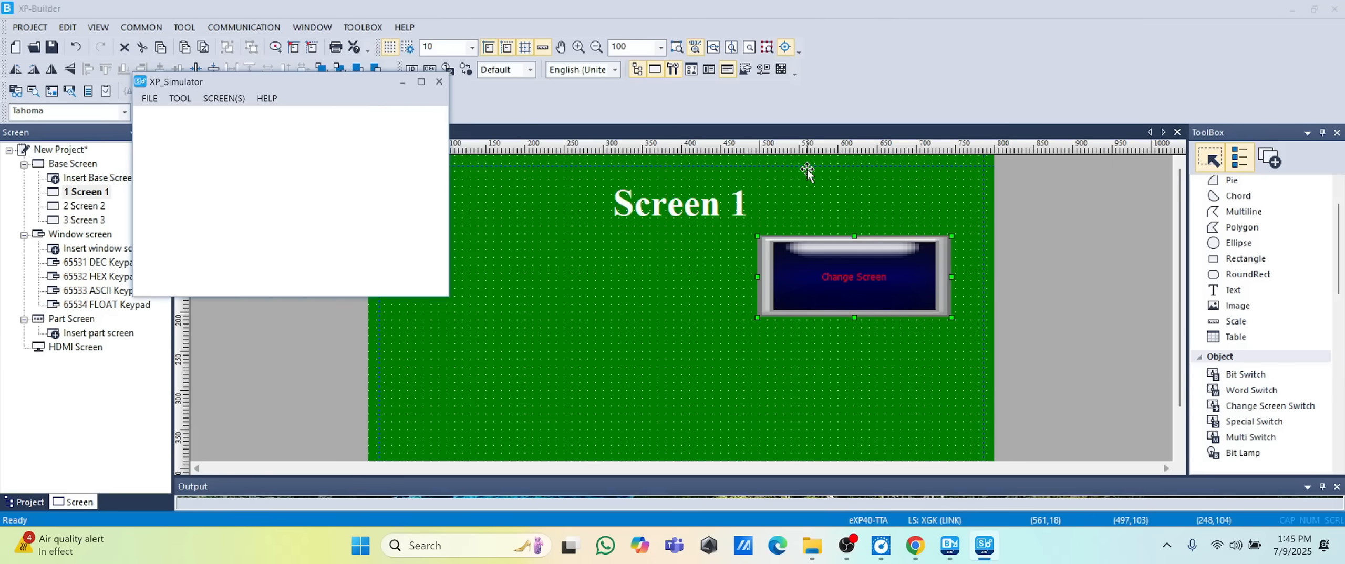
pyautogui.moveTo(381, 85); pyautogui.dragTo(726, 90)
pyautogui.moveTo(796, 293); pyautogui.dragTo(1025, 411)
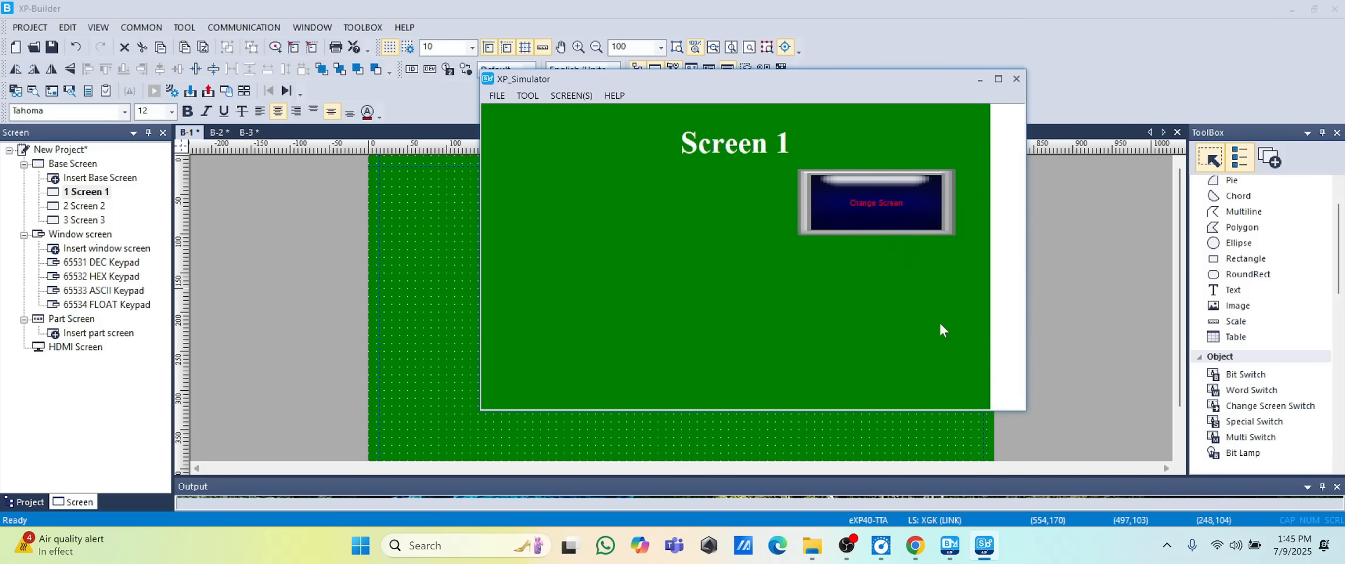
pyautogui.click(874, 210)
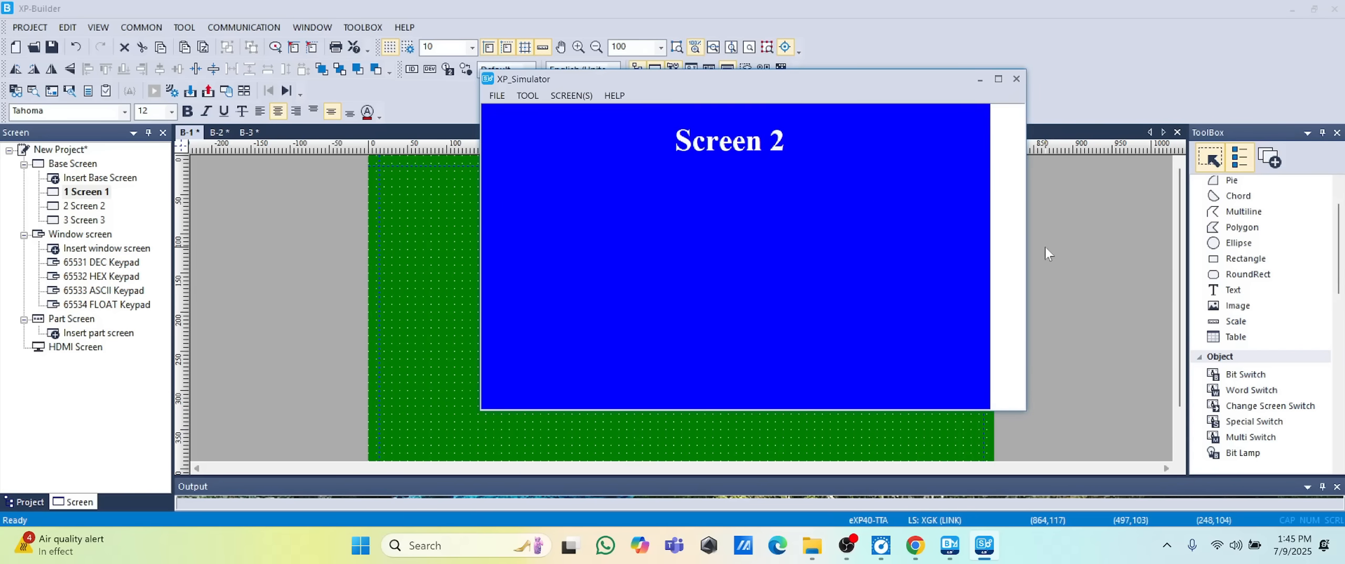
pyautogui.moveTo(1025, 241); pyautogui.dragTo(990, 240)
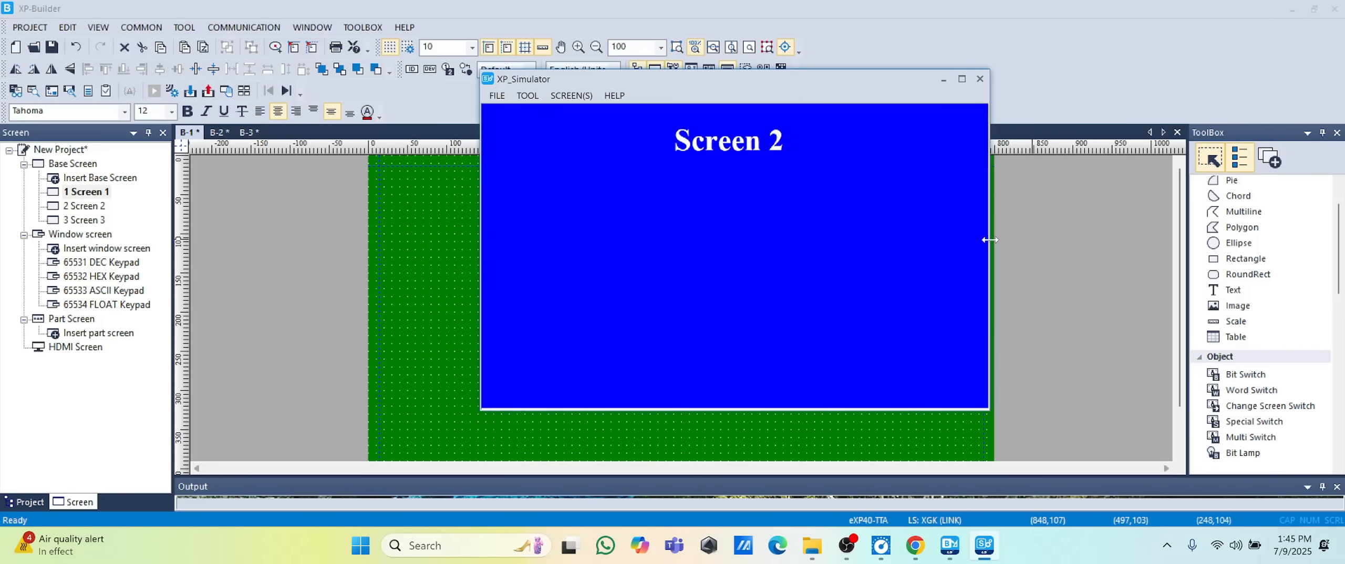
pyautogui.click(980, 79)
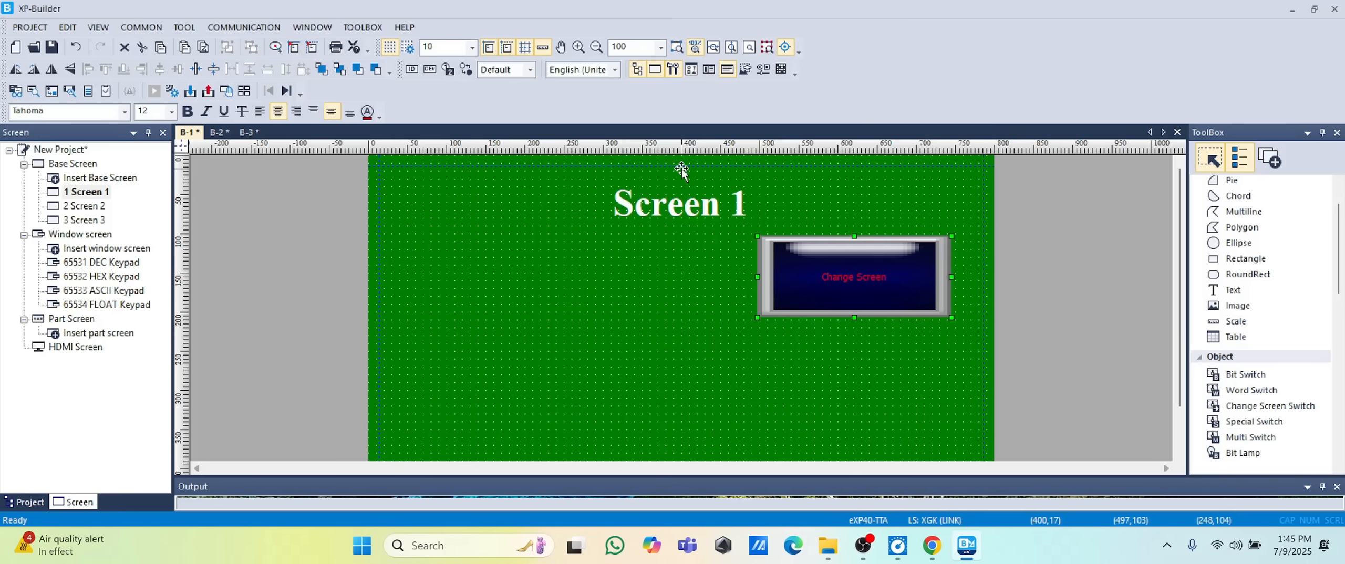
# Add a Change Screen switch about 226 by 96 below the title on Screen 2 and set its constant base screen number
pyautogui.doubleClick(87, 206)
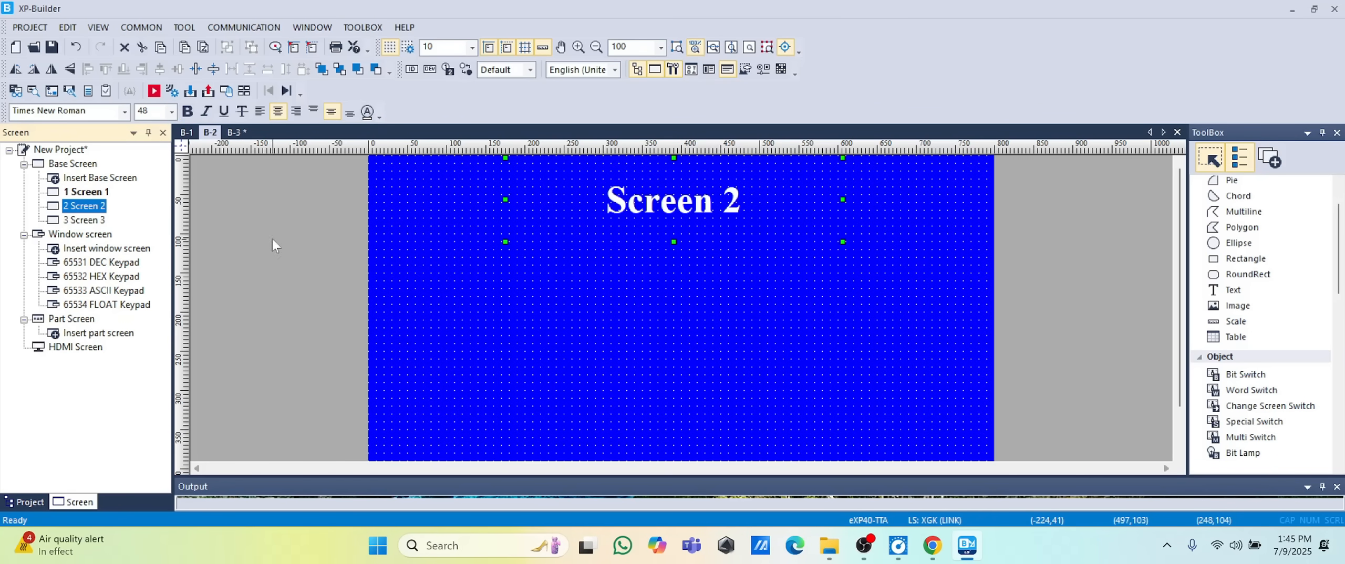
pyautogui.click(757, 306)
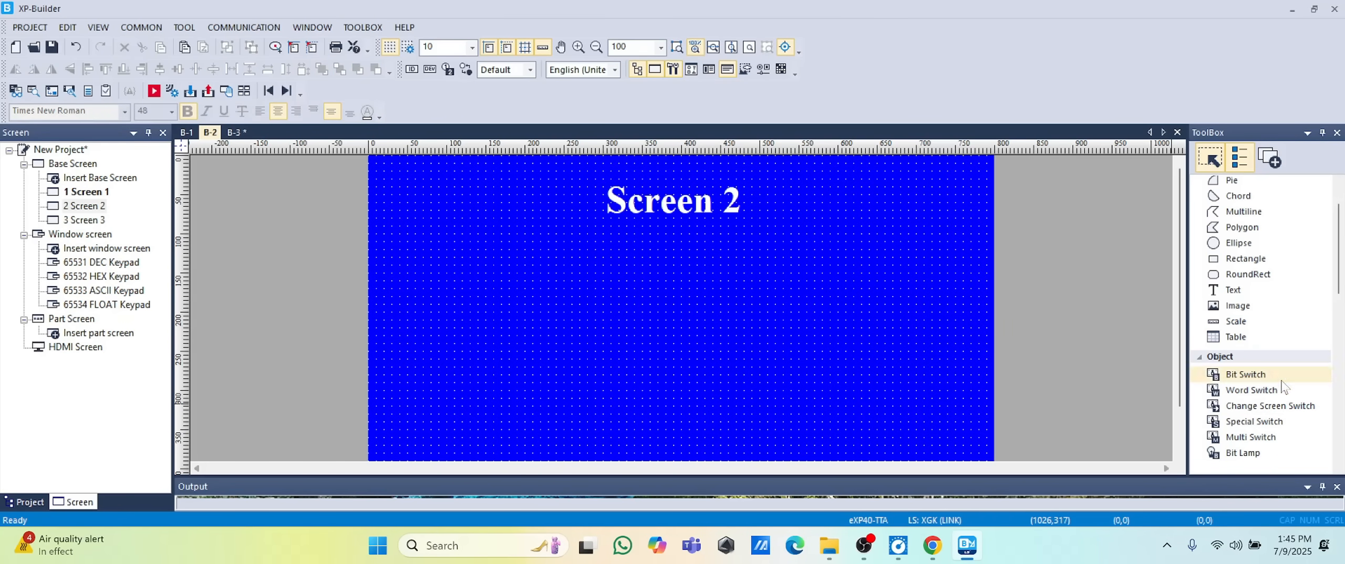
pyautogui.click(1277, 412)
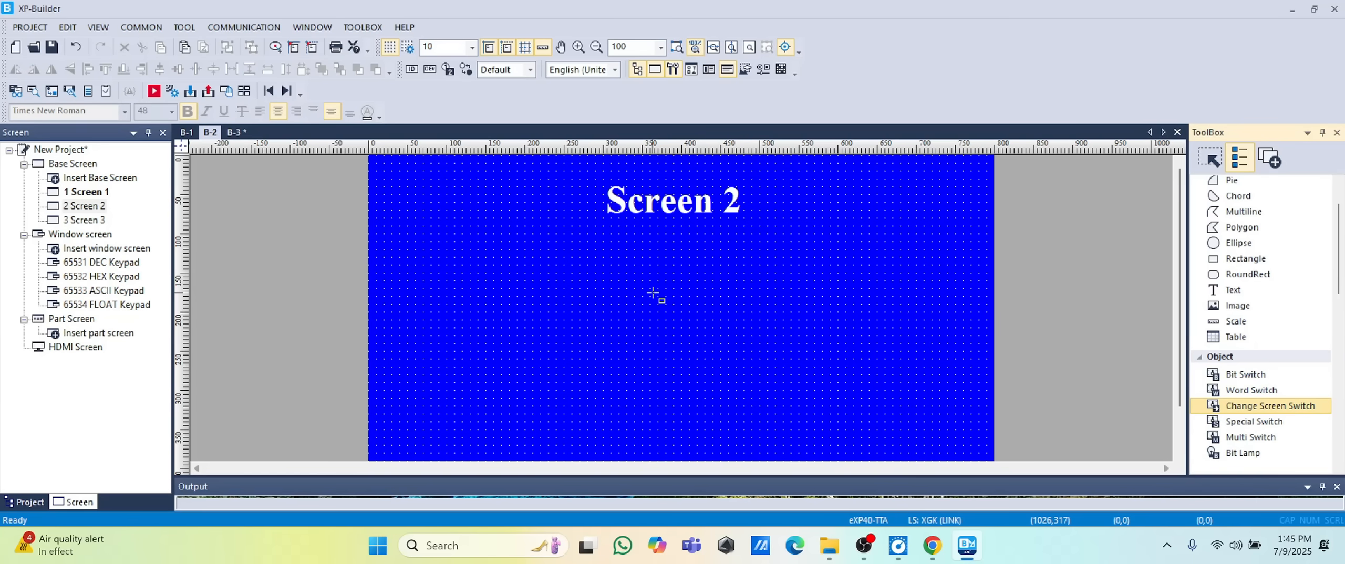
pyautogui.moveTo(748, 281); pyautogui.dragTo(928, 362)
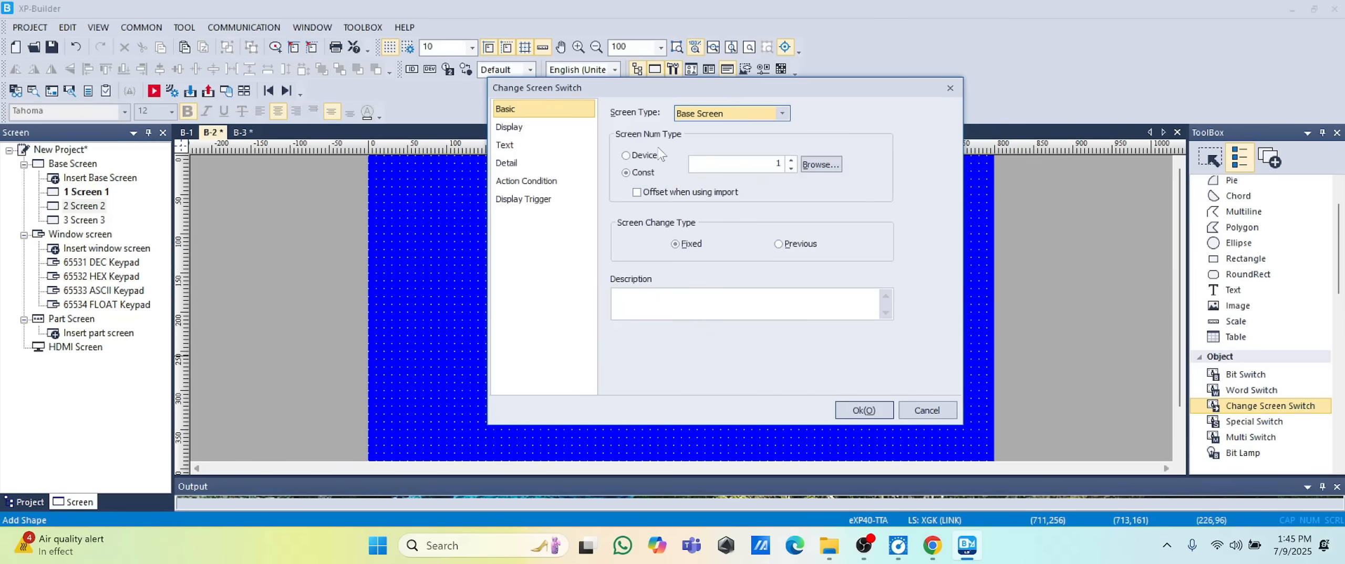
pyautogui.click(791, 161)
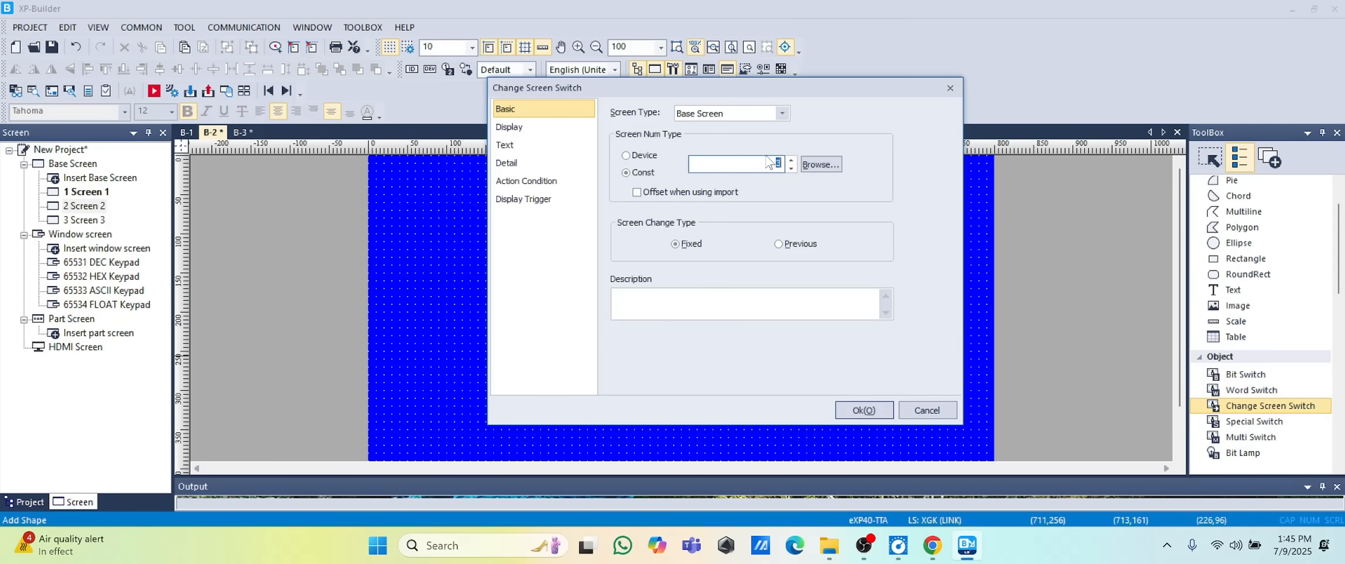
# Enable the Screen 2 switch's caption and enter "Change Screen" for both its On and Off states
pyautogui.click(518, 145)
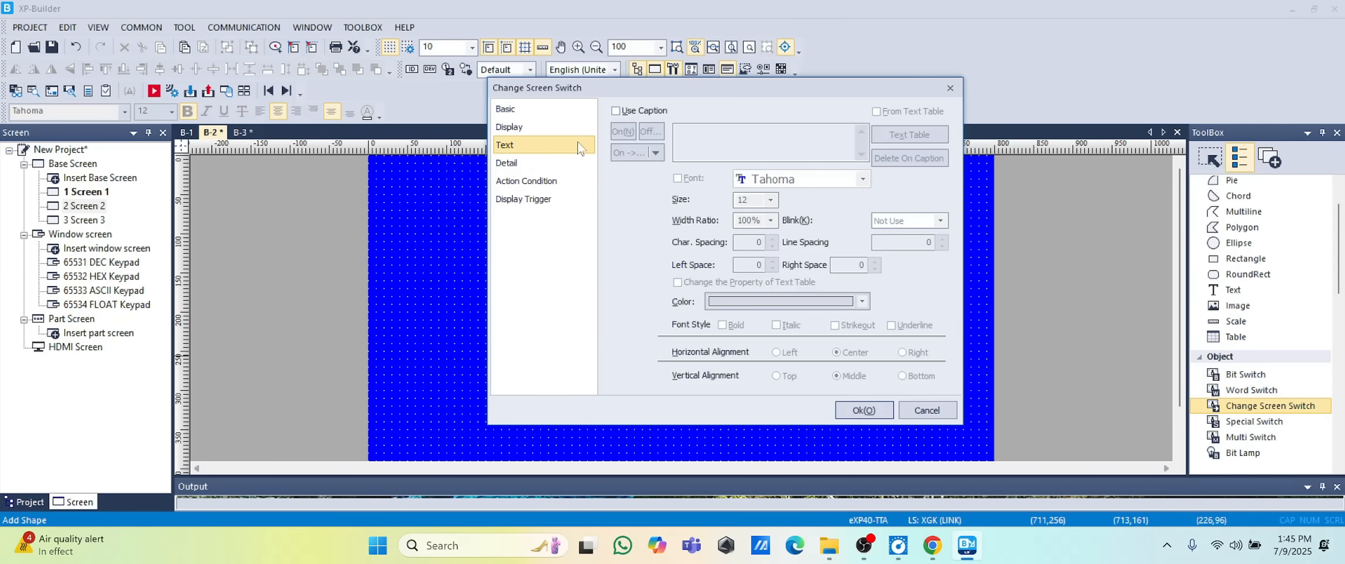
pyautogui.click(617, 111)
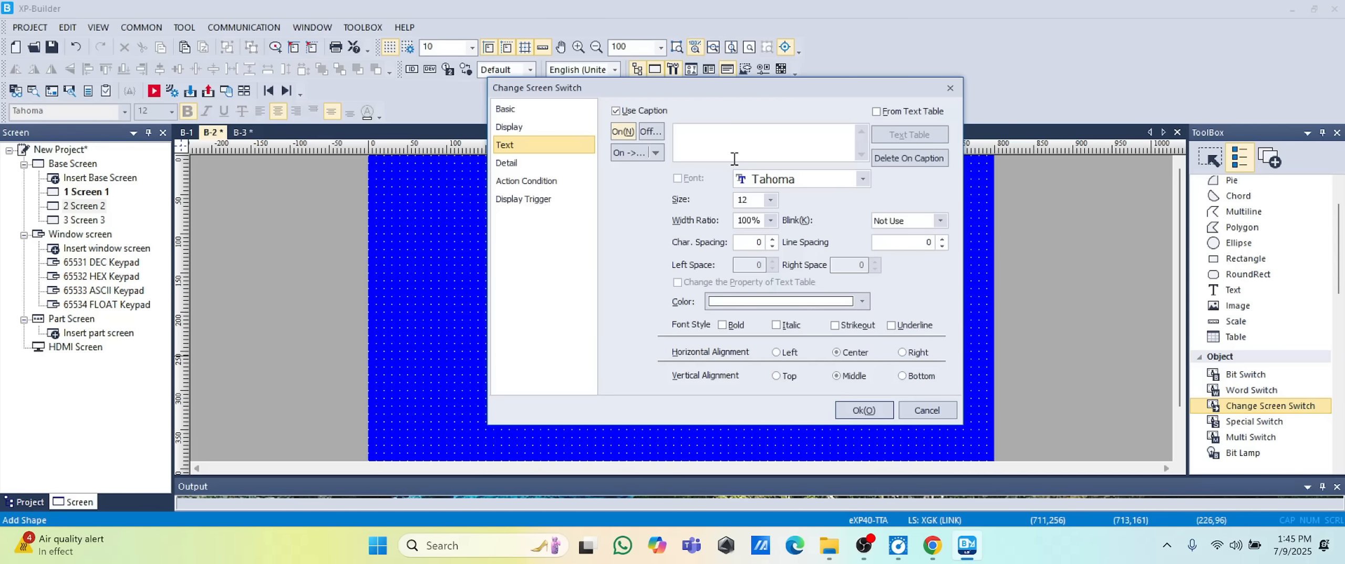
pyautogui.click(720, 141)
pyautogui.write('Change Screen')
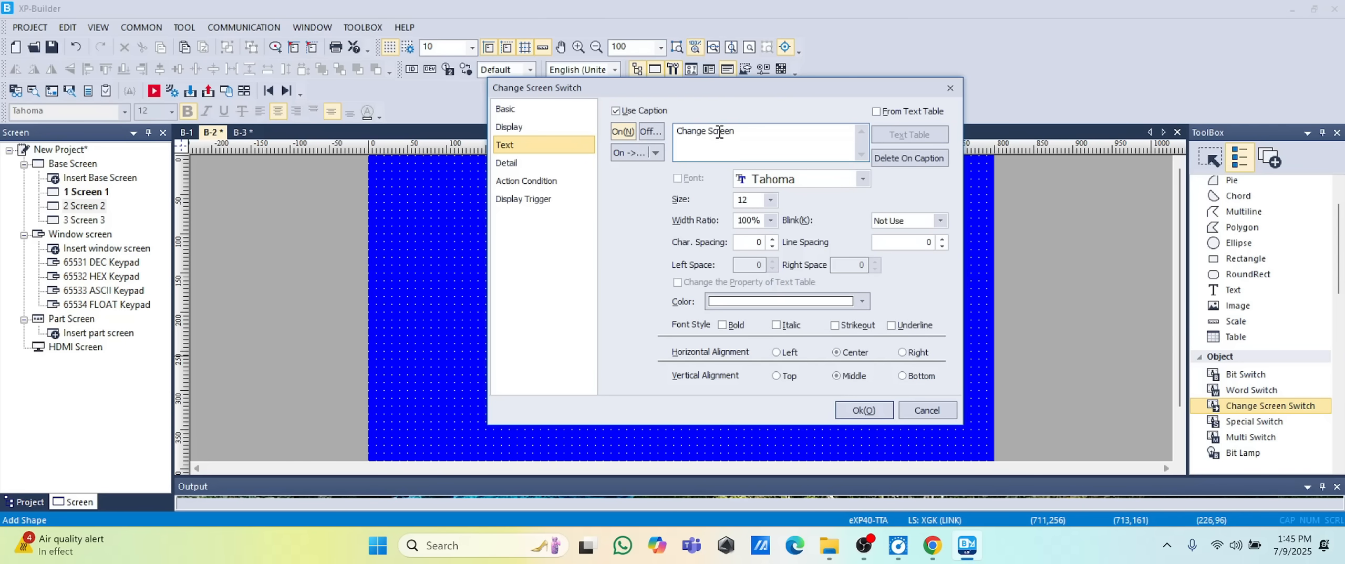
pyautogui.click(651, 130)
pyautogui.click(691, 135)
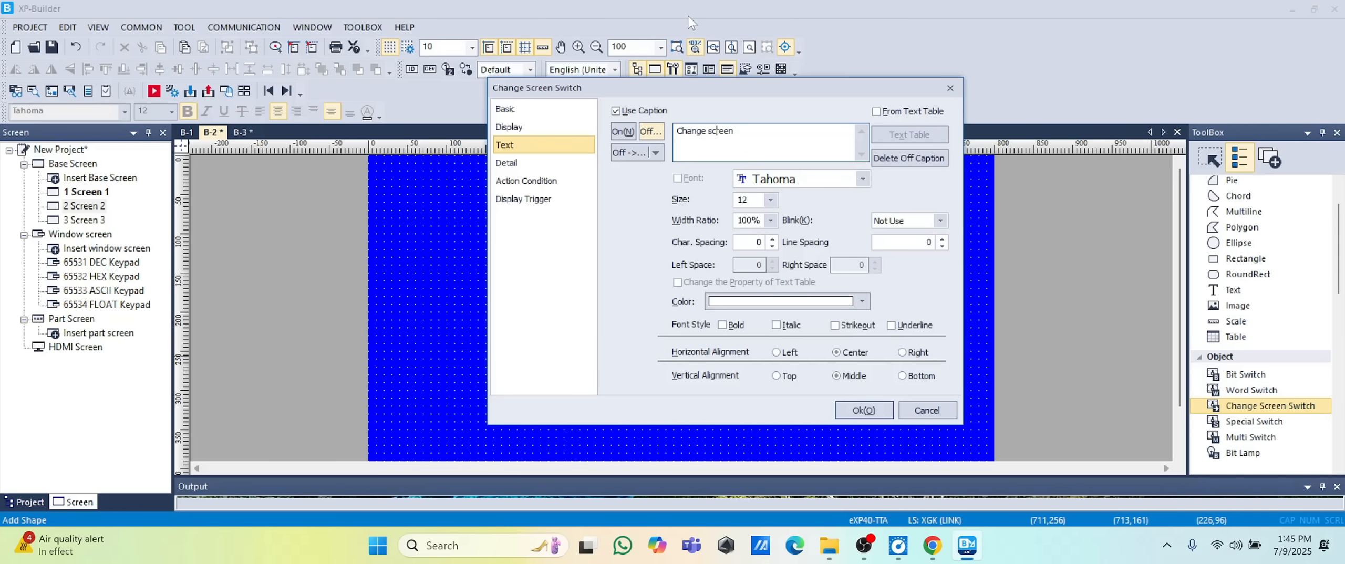
pyautogui.write('S')
# Make the switch's Off caption size 20, red and bold, apply the settings, and move the switch up and right on Screen 2
pyautogui.click(770, 199)
pyautogui.click(751, 286)
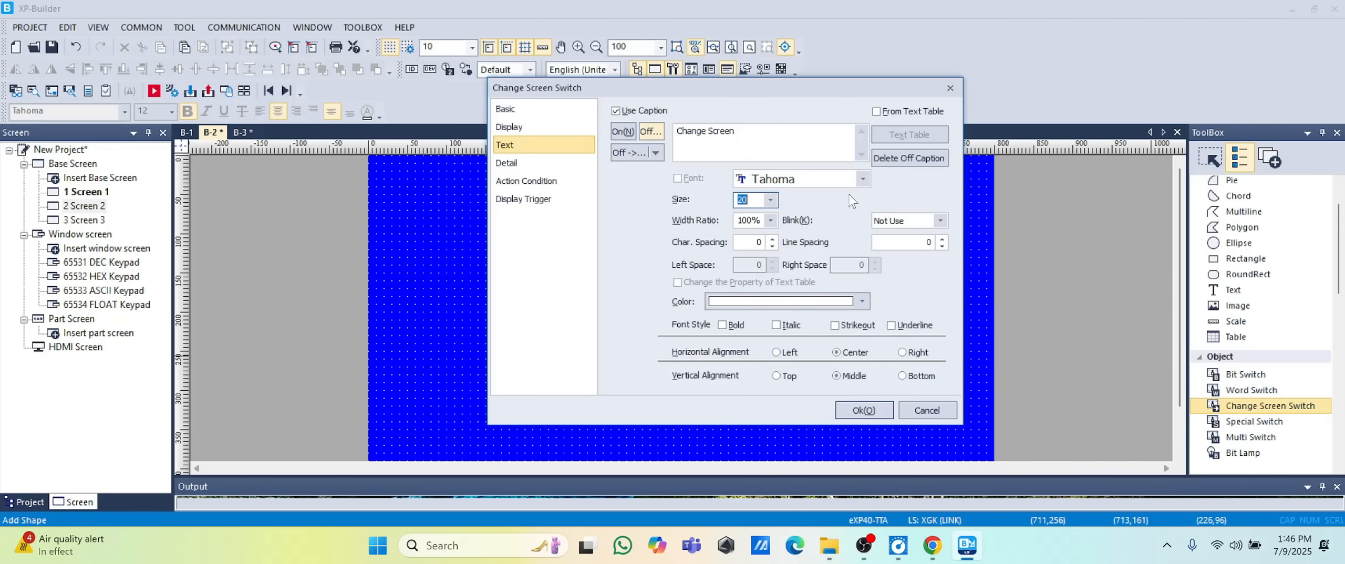
pyautogui.click(861, 301)
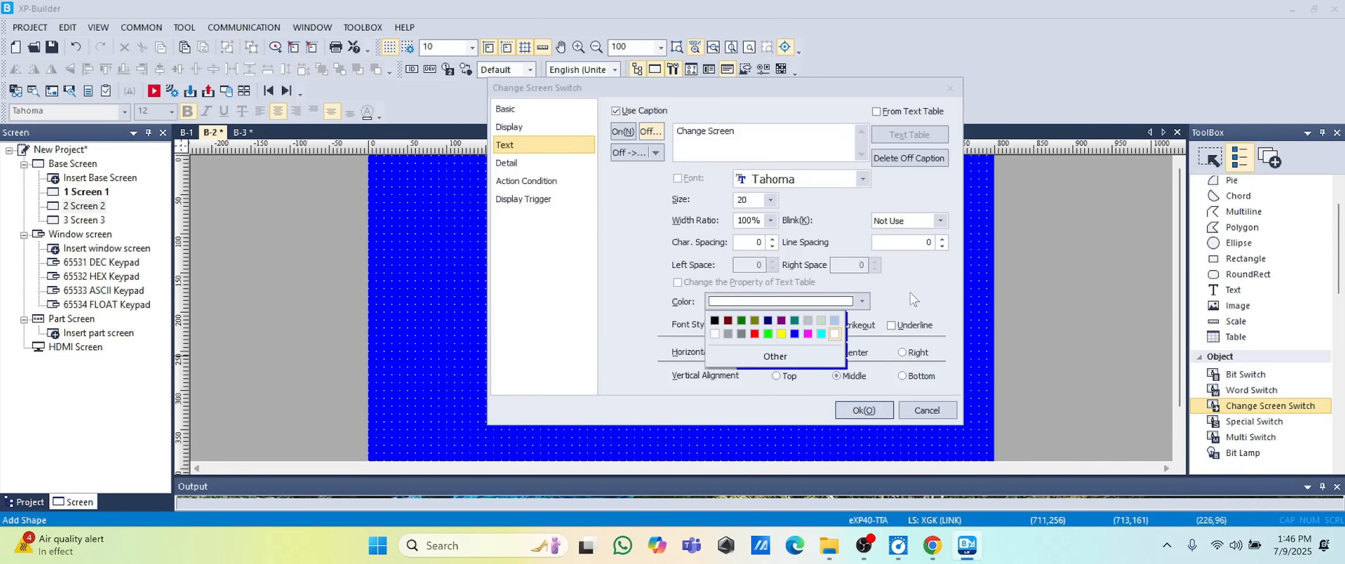
pyautogui.click(755, 334)
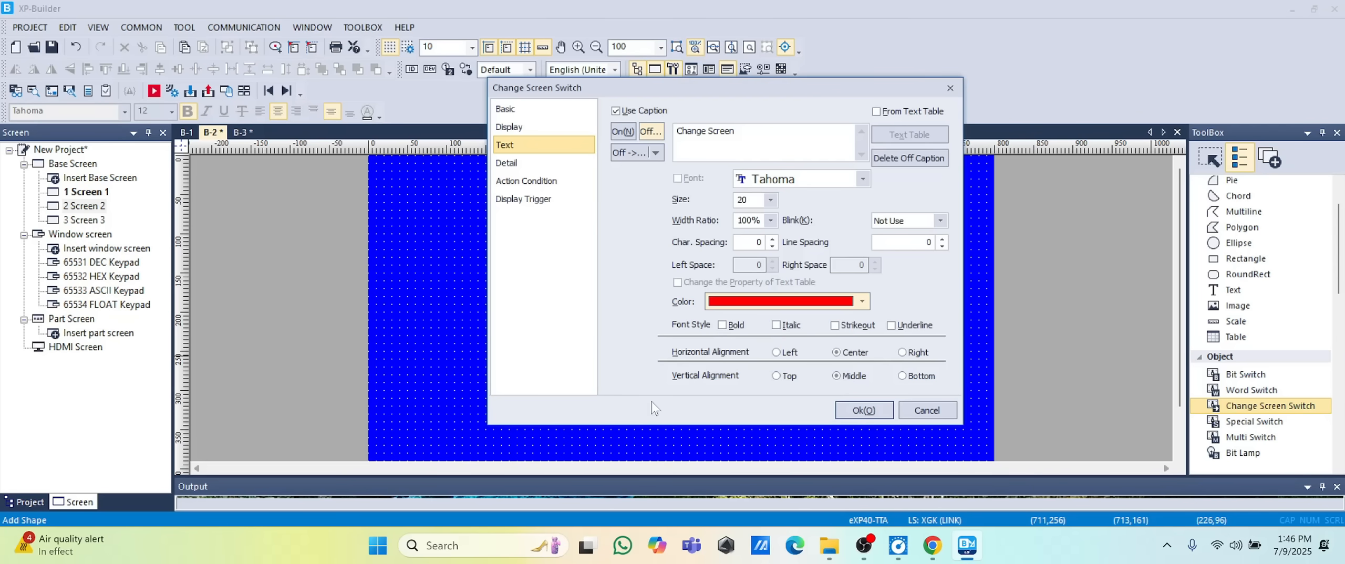
pyautogui.click(725, 326)
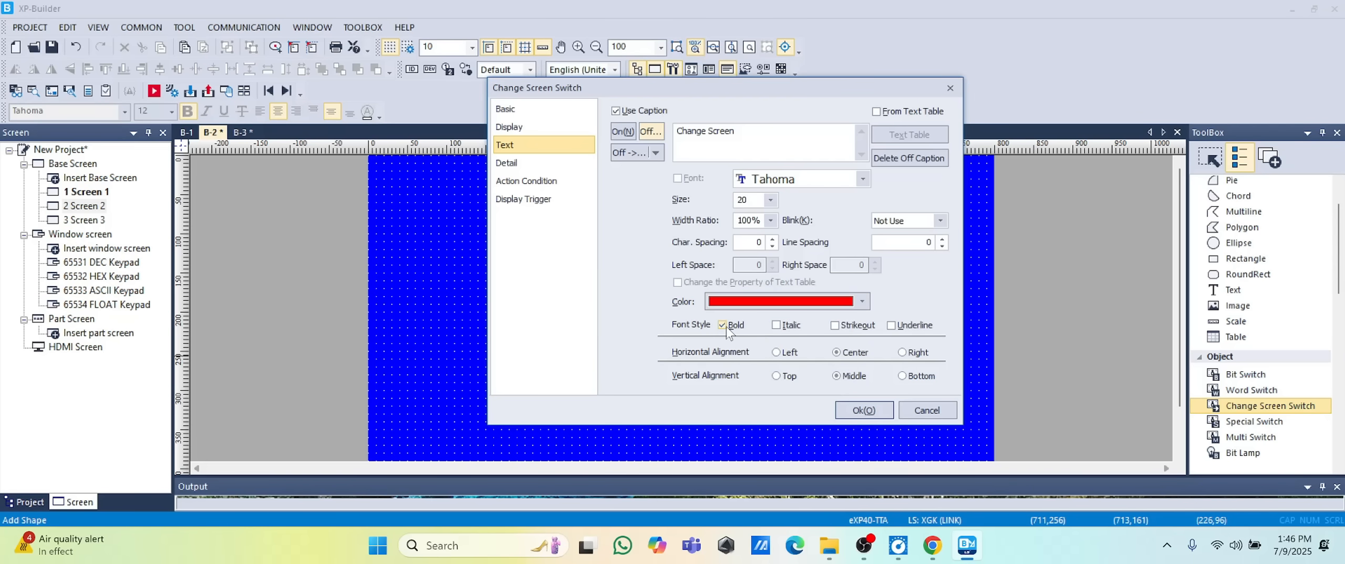
pyautogui.click(853, 411)
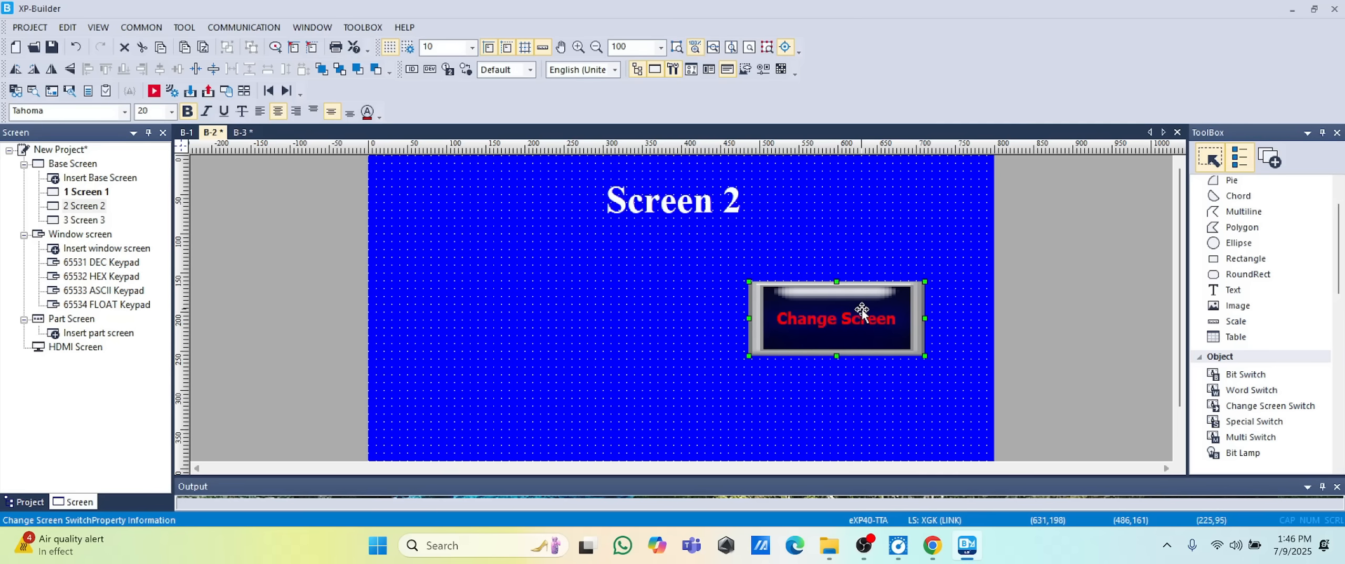
pyautogui.moveTo(857, 311); pyautogui.dragTo(875, 259)
pyautogui.click(718, 388)
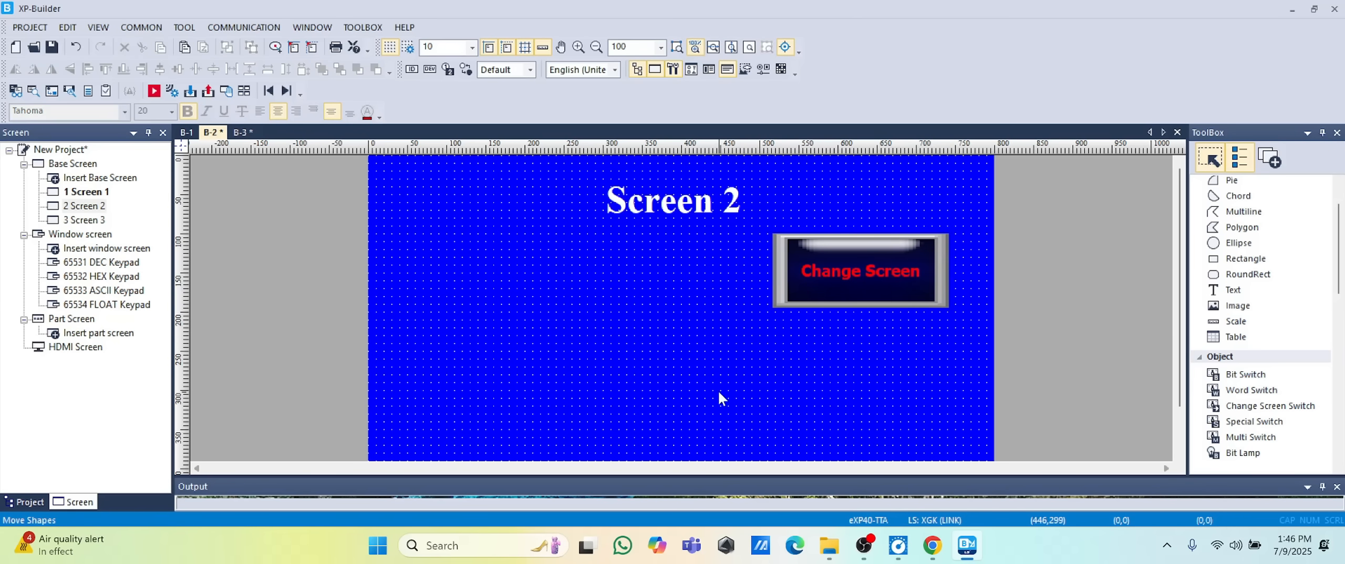
# Add a Change Screen switch about 276 by 82 below the title on Screen 3, targeting constant base screen 1
pyautogui.doubleClick(84, 220)
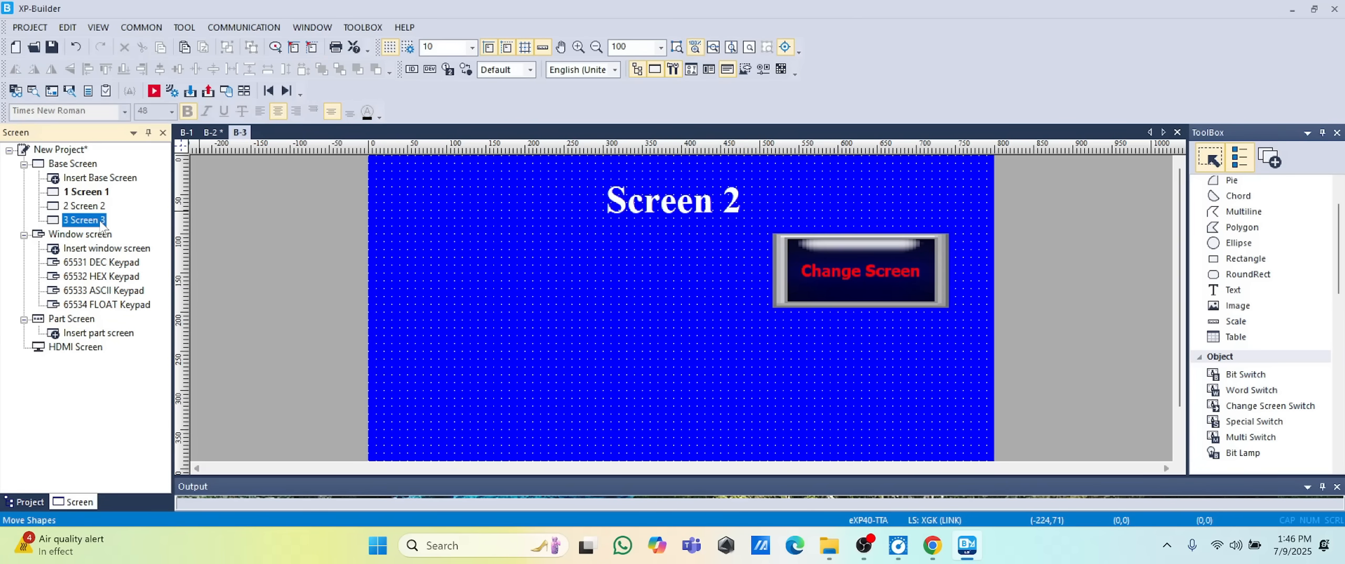
pyautogui.click(568, 330)
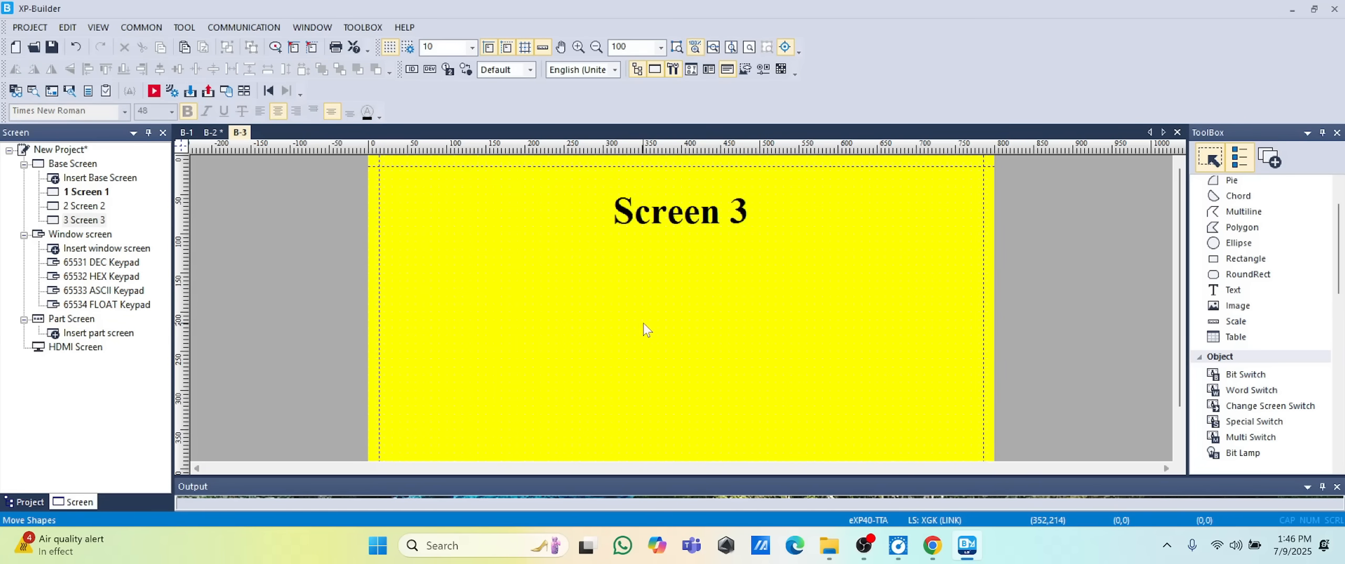
pyautogui.click(1266, 408)
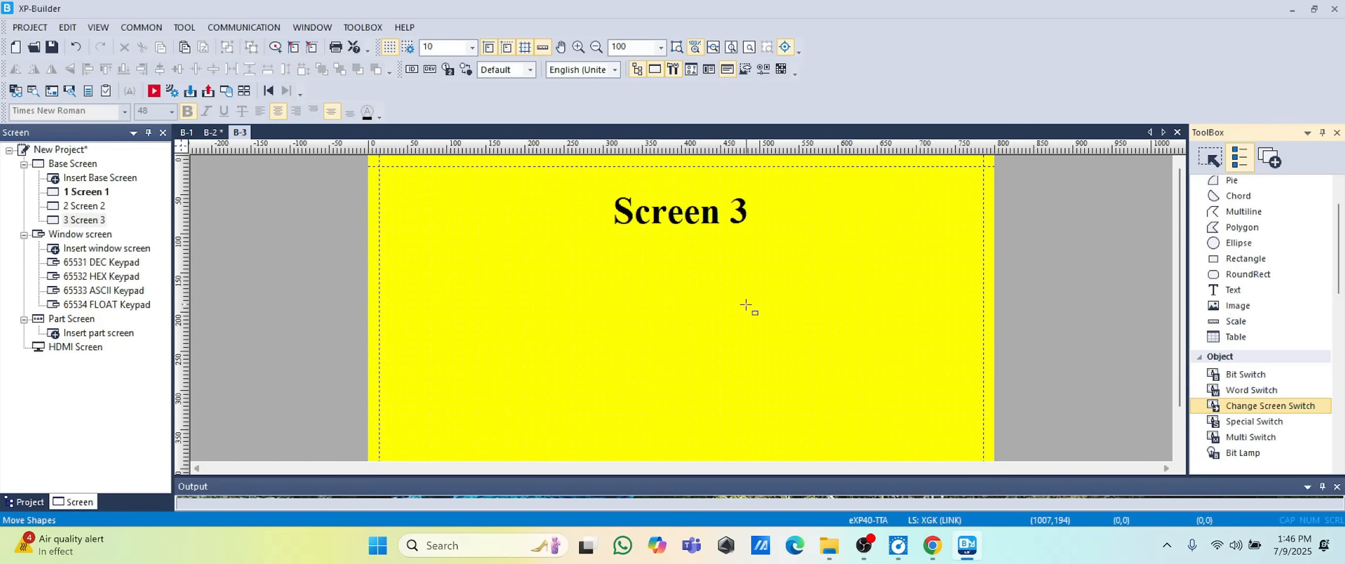
pyautogui.moveTo(749, 272); pyautogui.dragTo(967, 351)
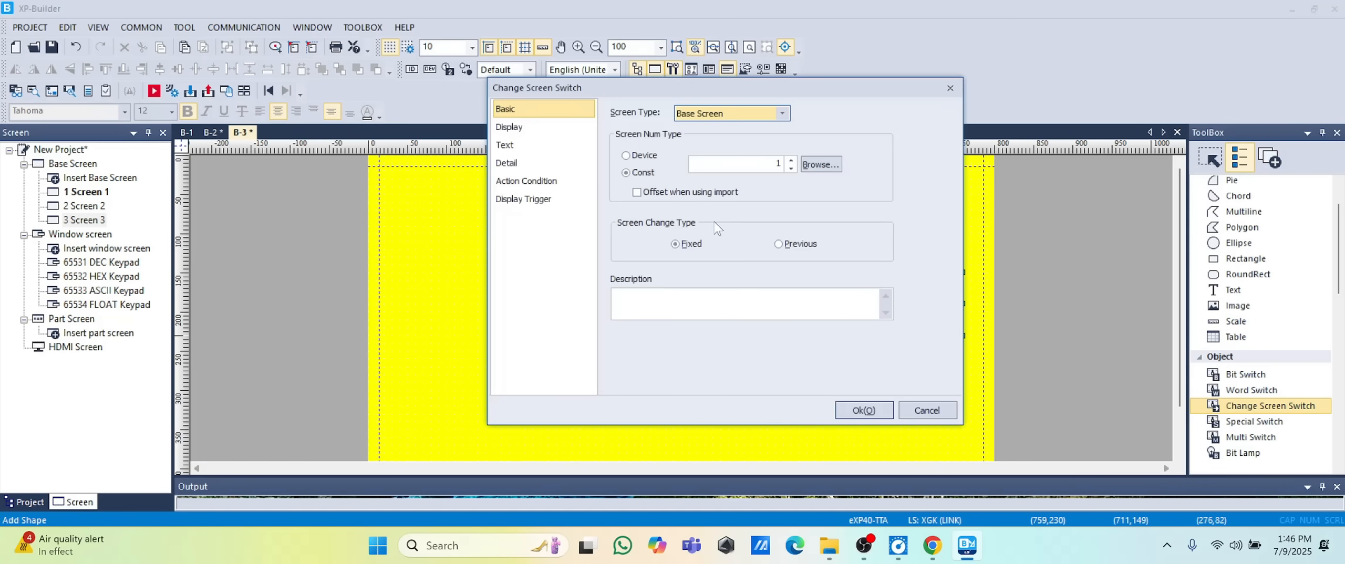
pyautogui.click(760, 165)
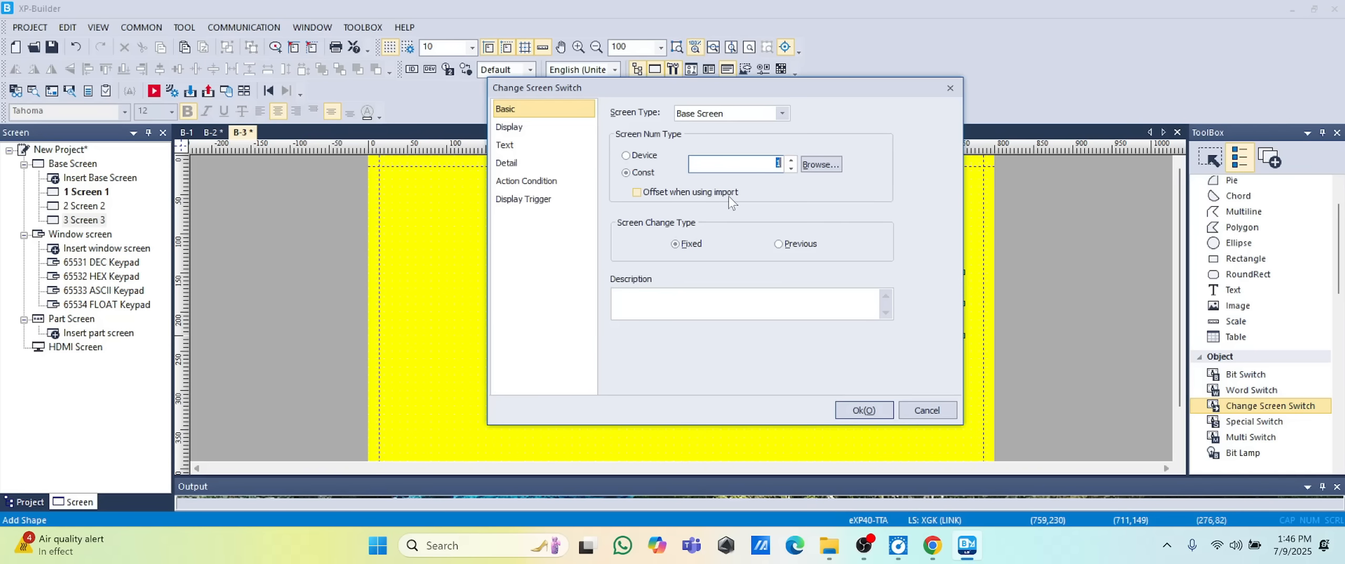
# Enable the Screen 3 switch's caption and enter "Change Screen" for both its On and Off states
pyautogui.click(526, 149)
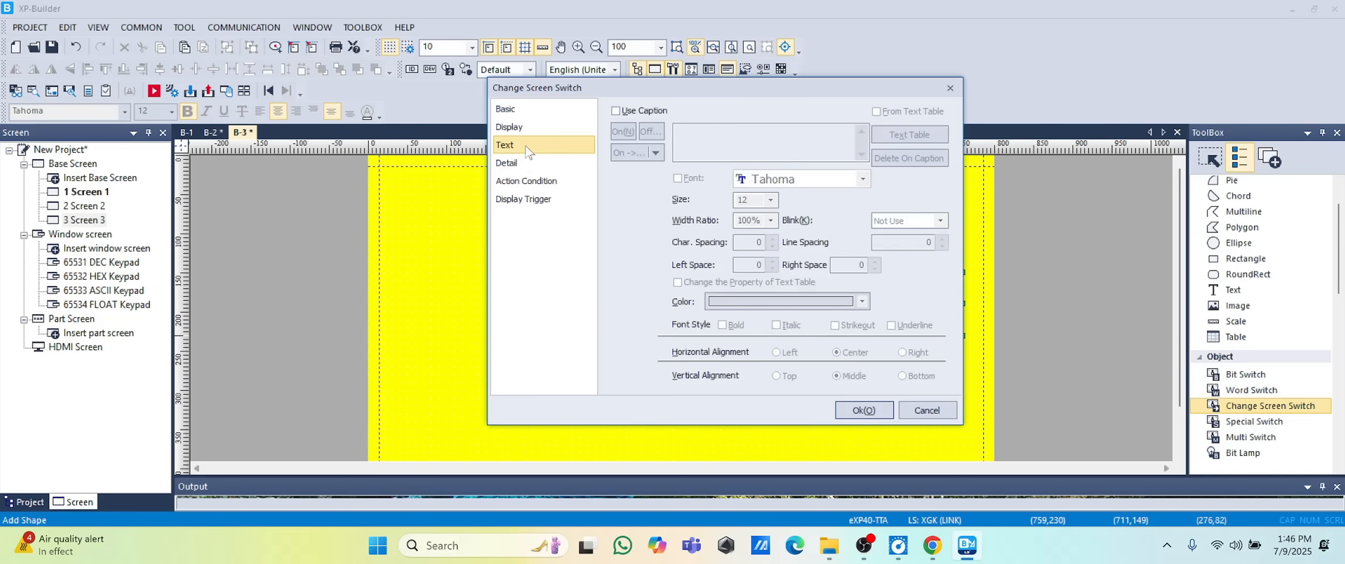
pyautogui.click(616, 111)
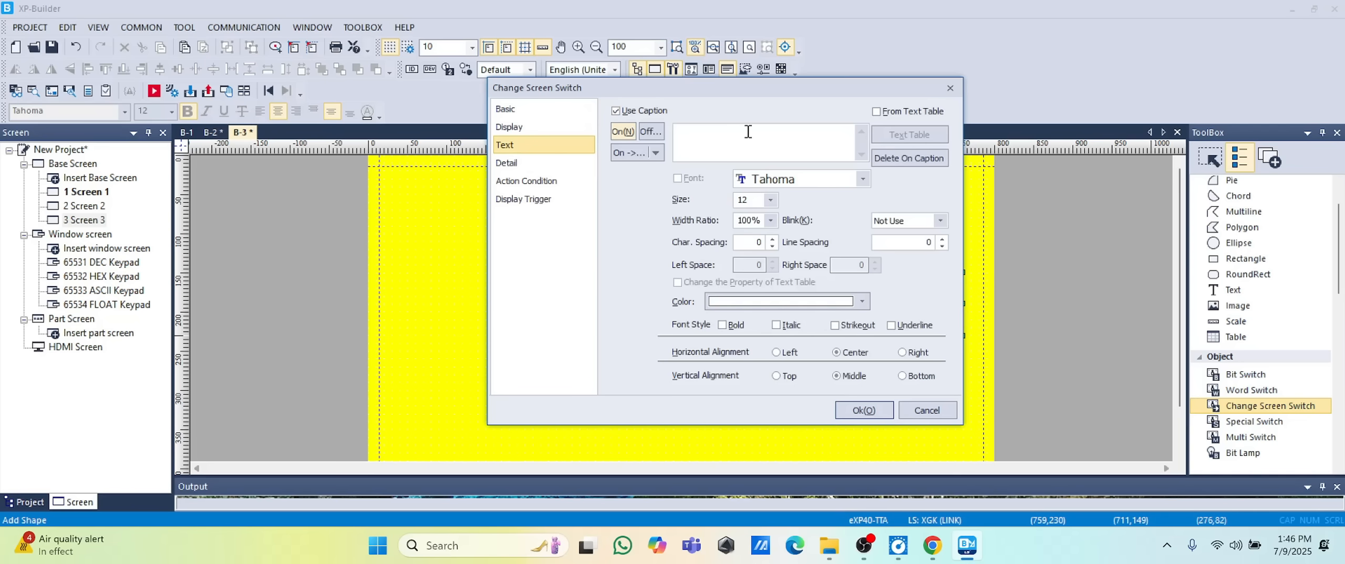
pyautogui.click(723, 138)
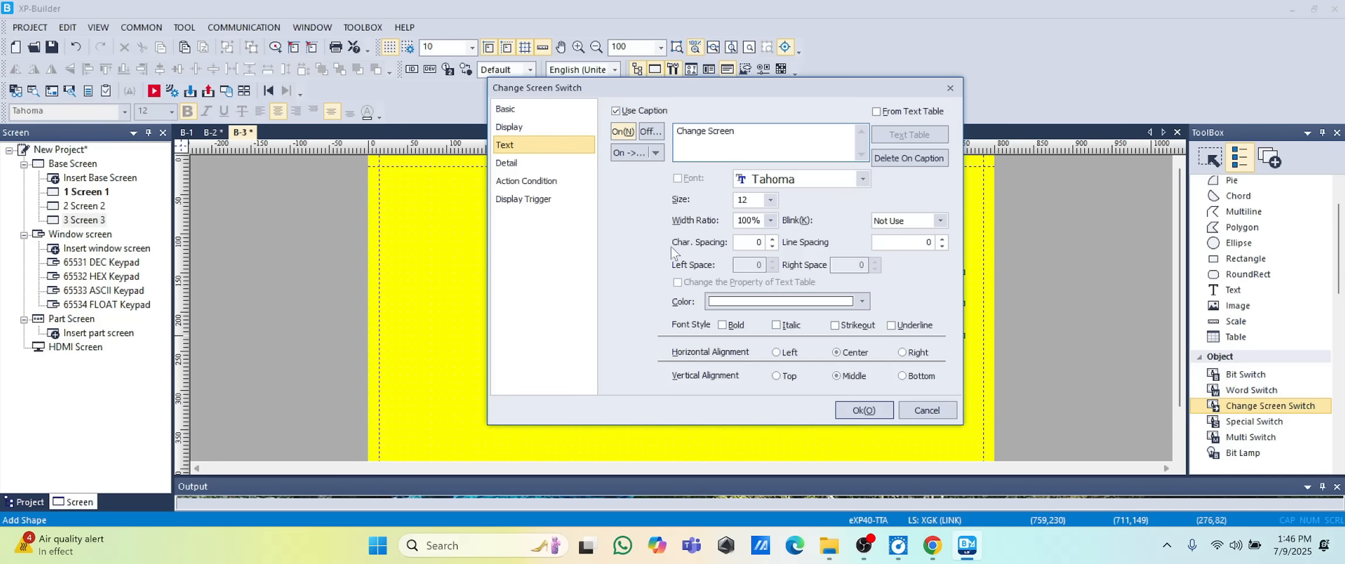
pyautogui.click(651, 131)
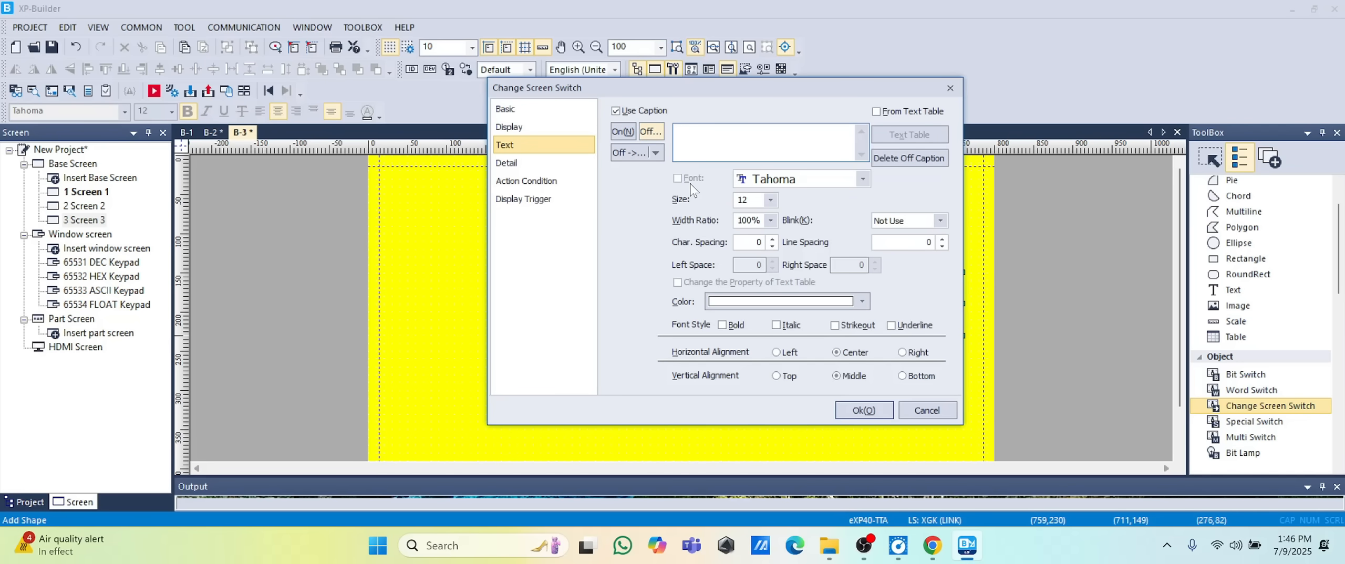
pyautogui.write('Change Screen')
# Make the Off caption size 20, red and bold, apply the settings, and move the switch slightly up on Screen 3
pyautogui.click(771, 200)
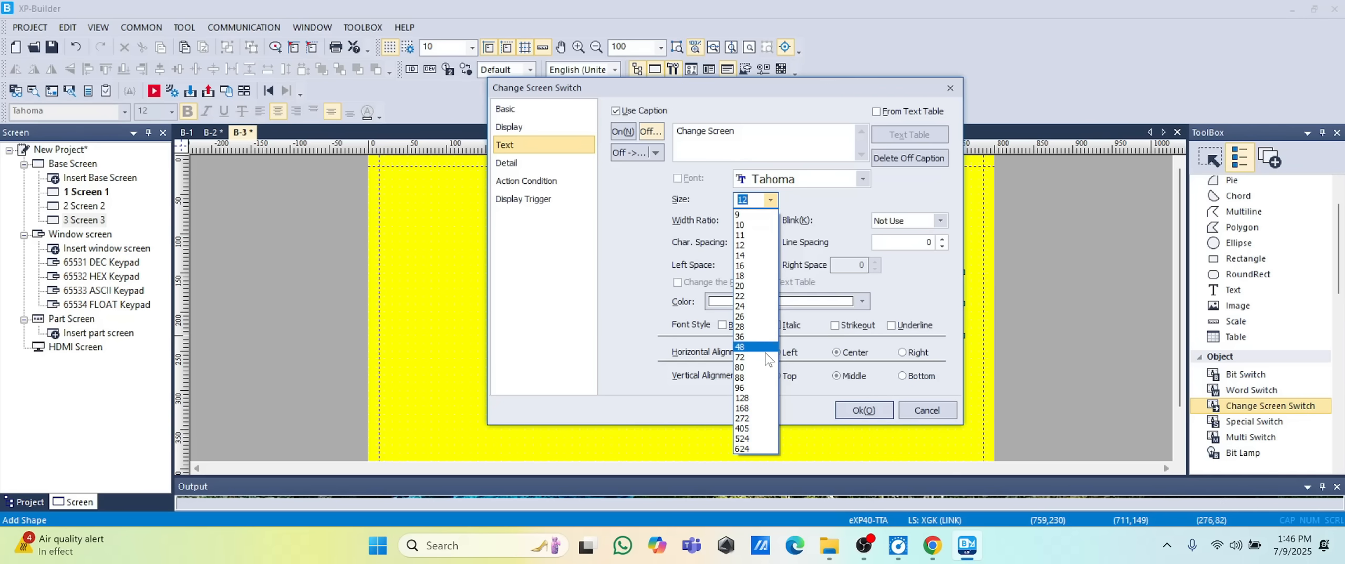
pyautogui.click(741, 287)
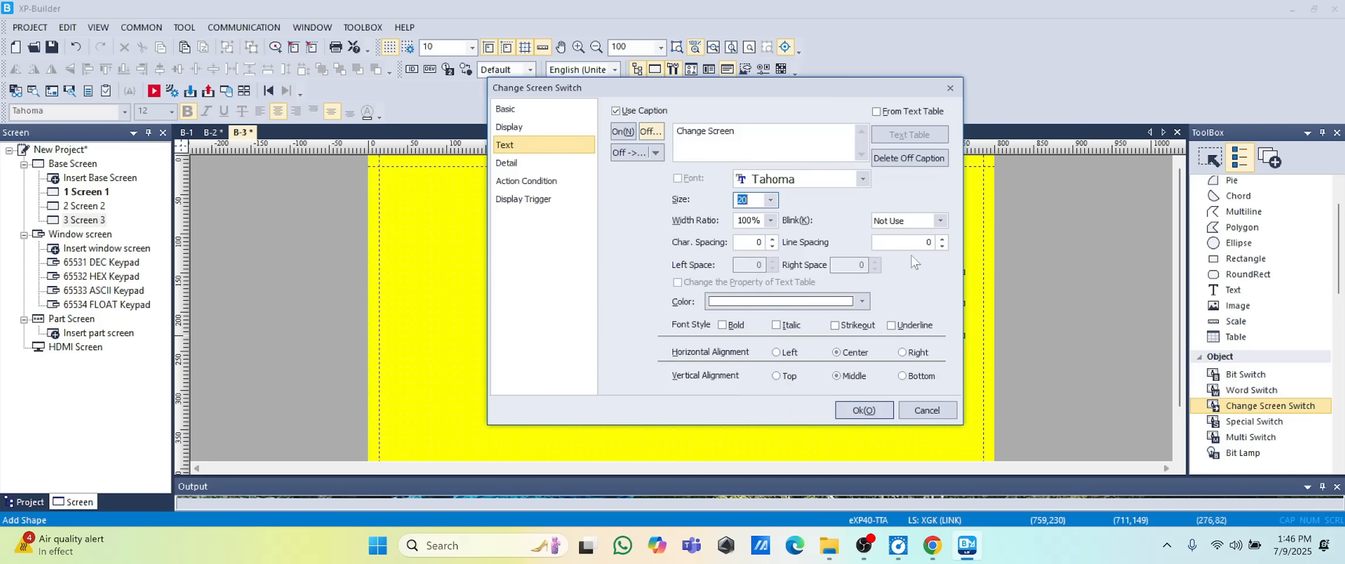
pyautogui.click(862, 301)
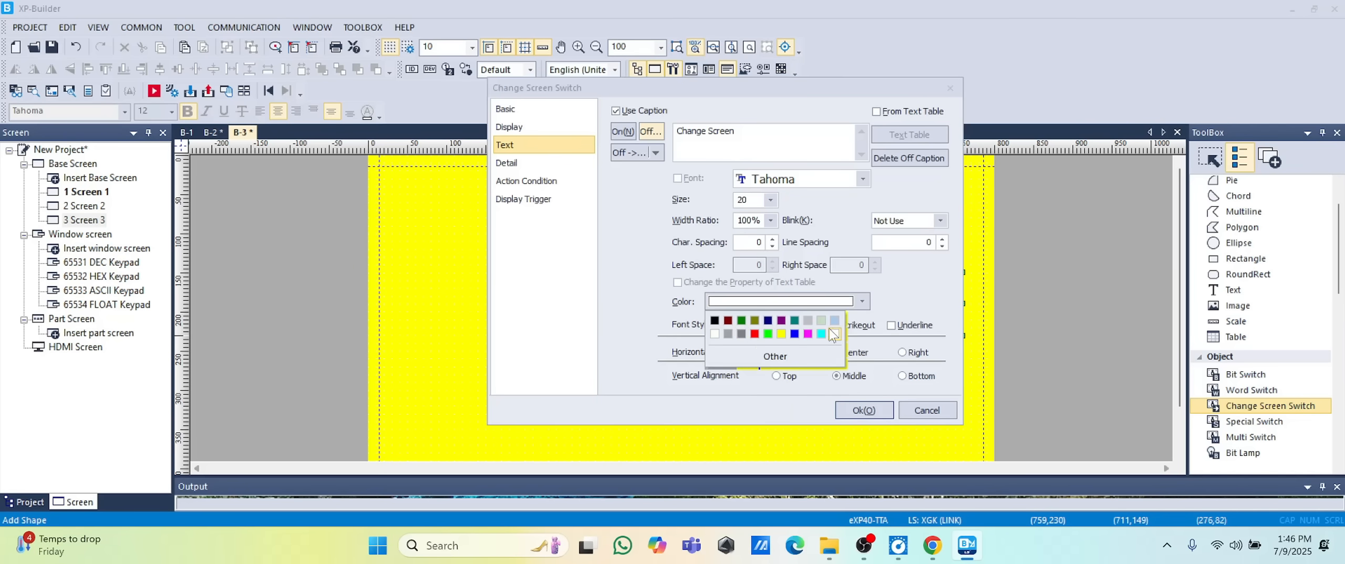
pyautogui.click(759, 341)
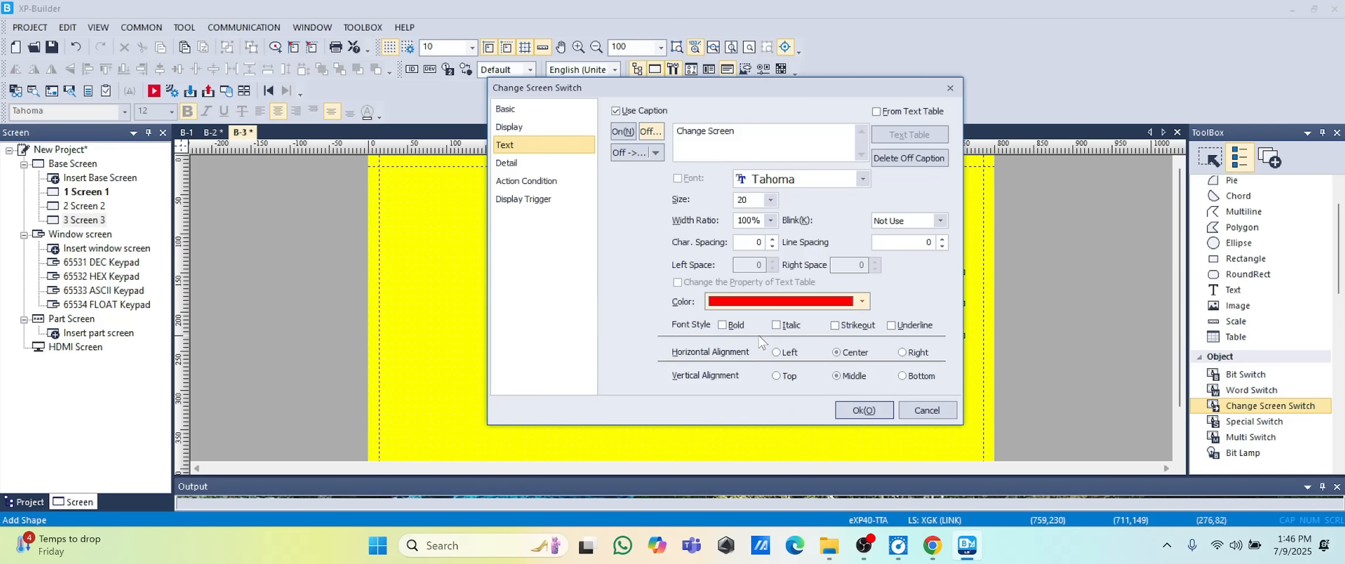
pyautogui.click(723, 325)
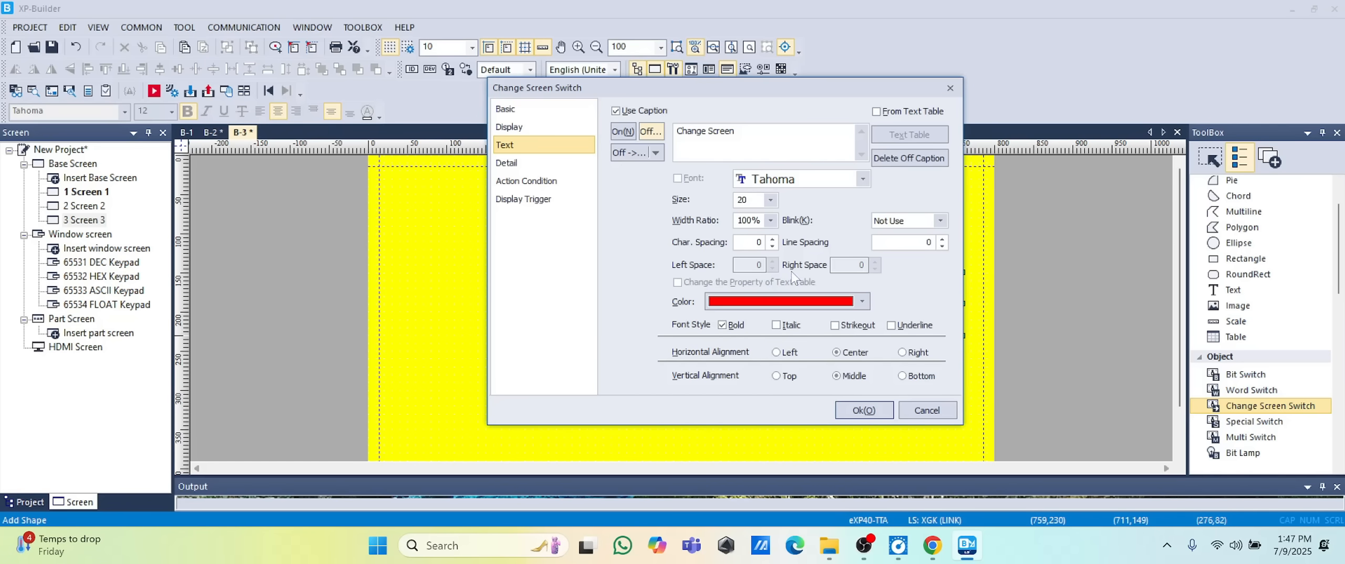
pyautogui.click(856, 410)
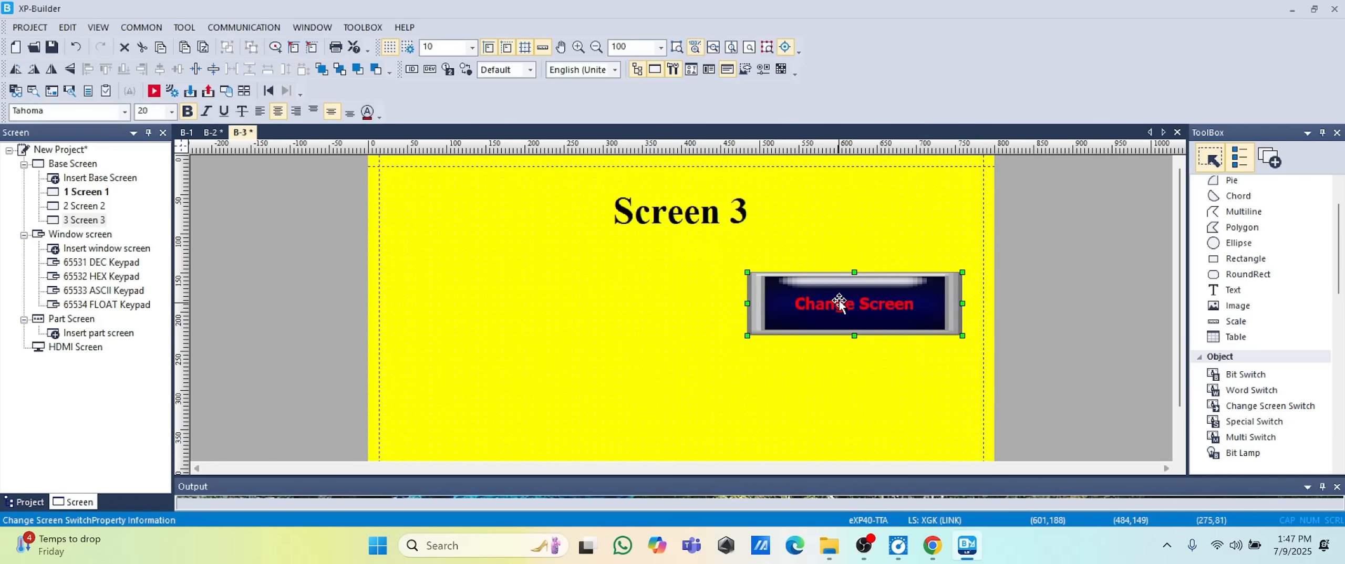
pyautogui.moveTo(843, 308); pyautogui.dragTo(843, 287)
# Make the Off caption of Screen 1's Change Screen switch size 20 and bold, and apply the settings
pyautogui.doubleClick(88, 194)
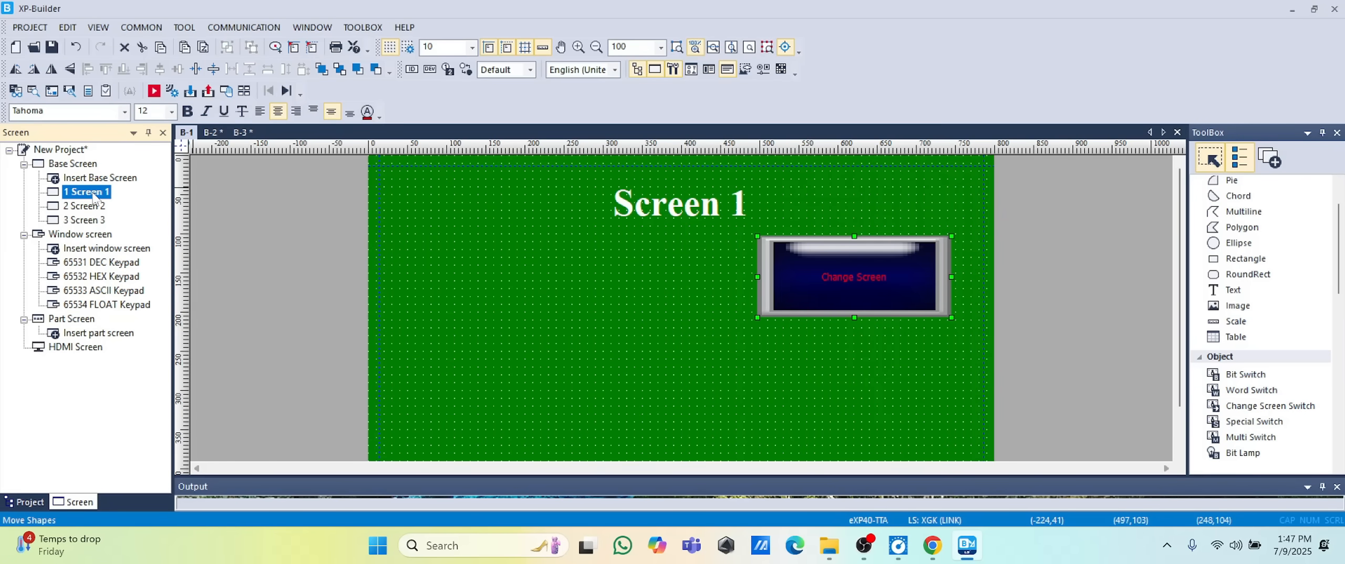
pyautogui.click(858, 275)
pyautogui.doubleClick(858, 276)
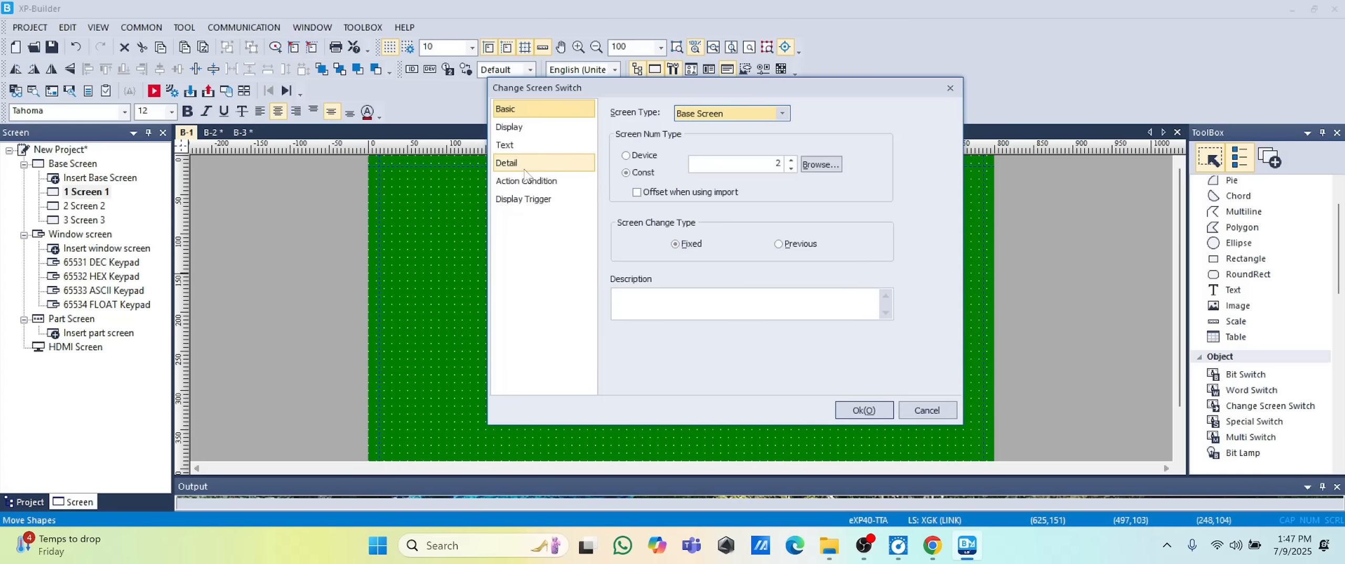
pyautogui.click(513, 147)
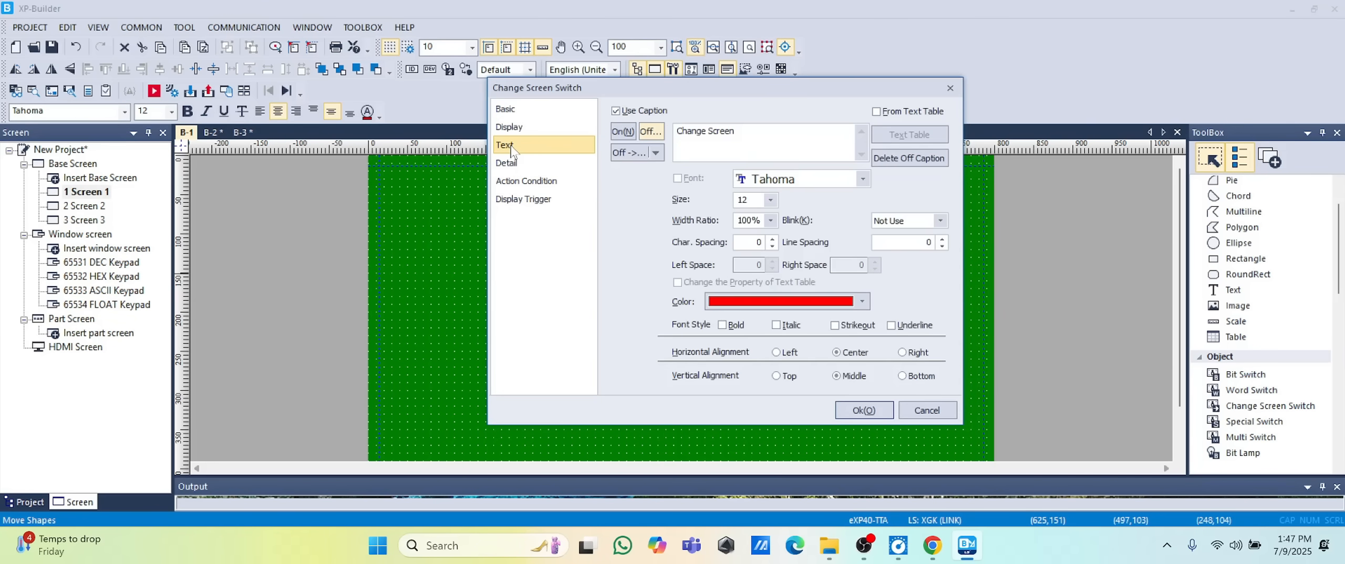
pyautogui.click(770, 199)
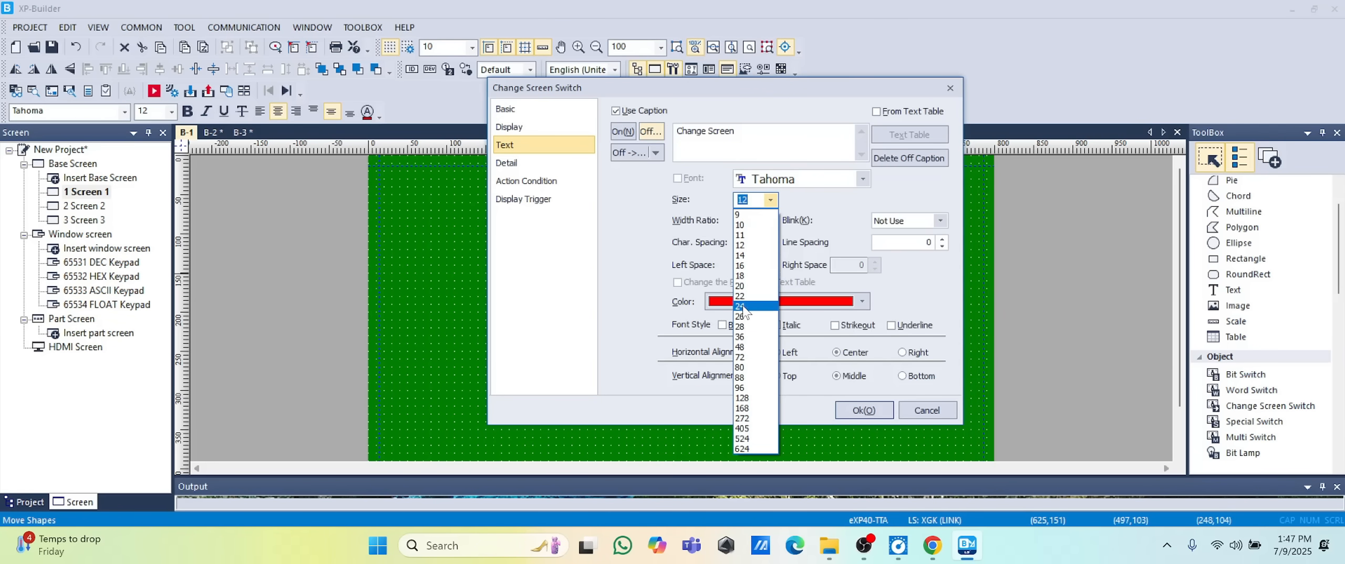
pyautogui.click(752, 288)
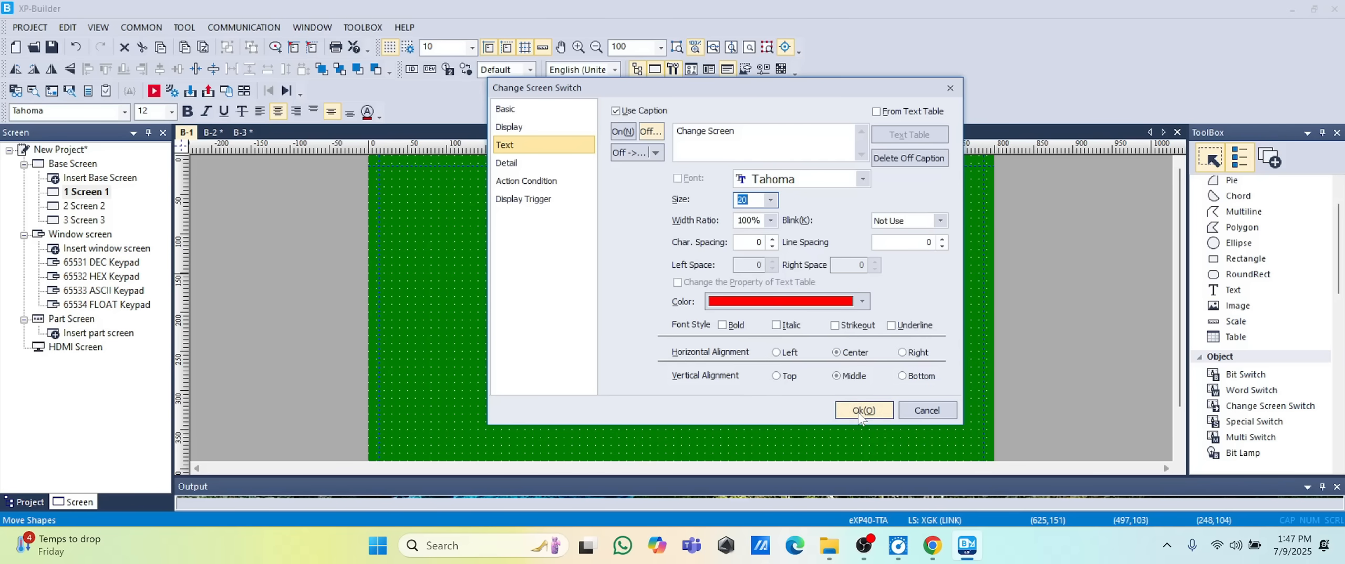
pyautogui.click(722, 326)
pyautogui.click(864, 410)
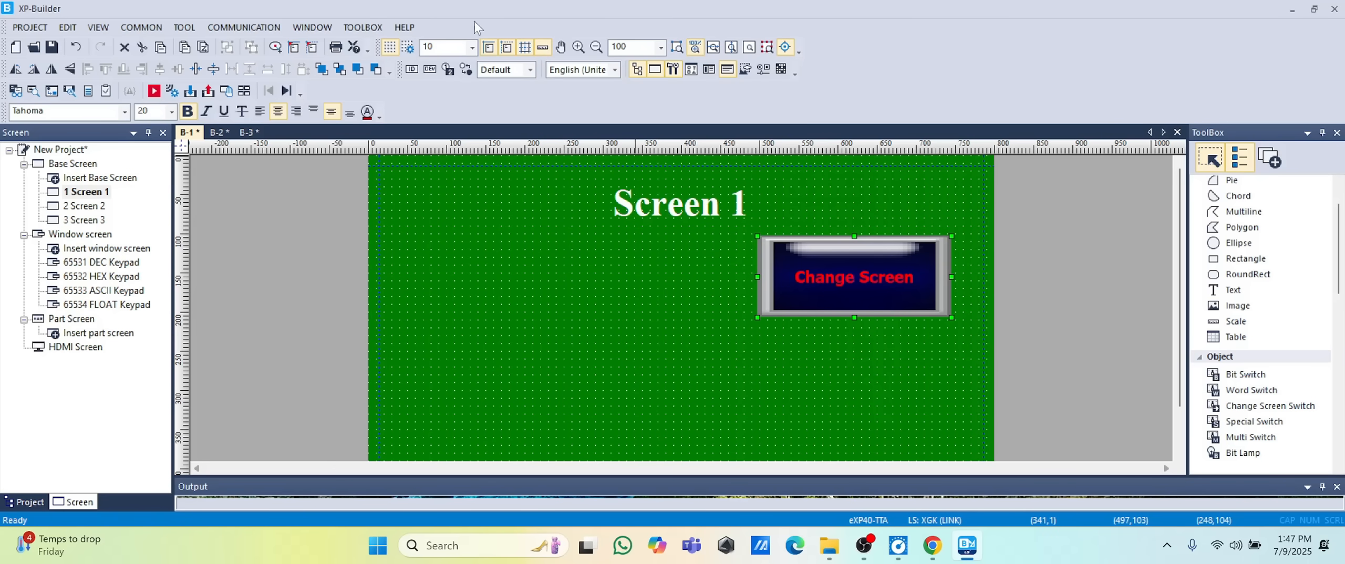
# Run the project in the simulator, then enlarge and reposition the simulator window for testing
pyautogui.click(154, 92)
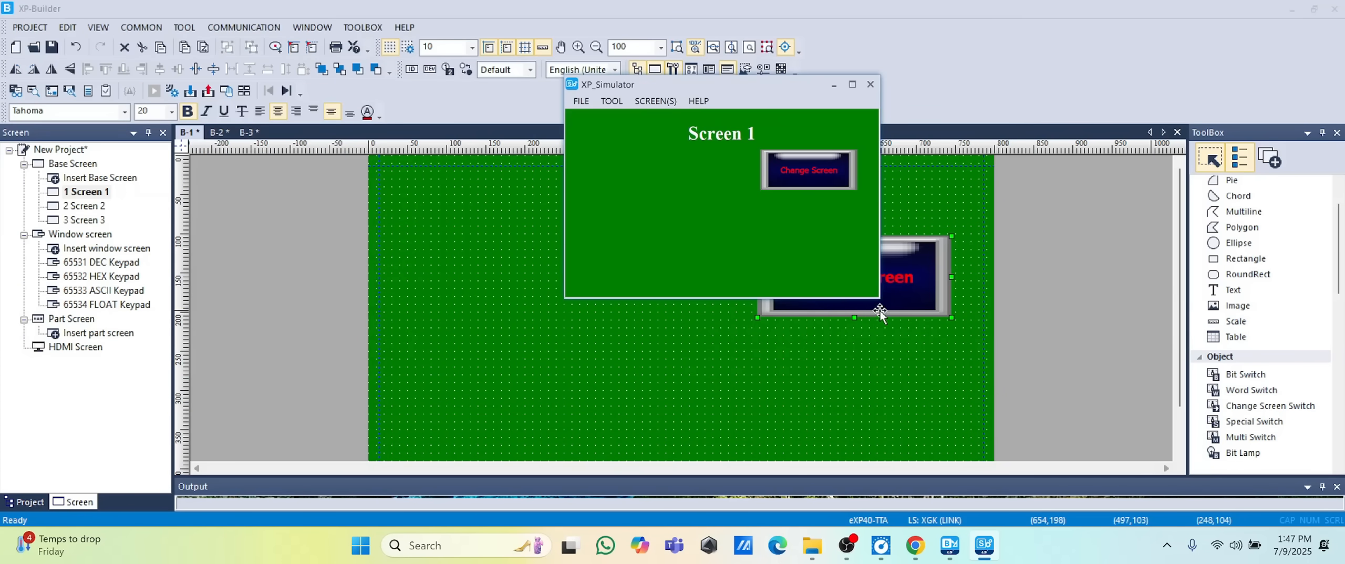
pyautogui.moveTo(879, 298); pyautogui.dragTo(1159, 460)
pyautogui.moveTo(770, 84); pyautogui.dragTo(555, 33)
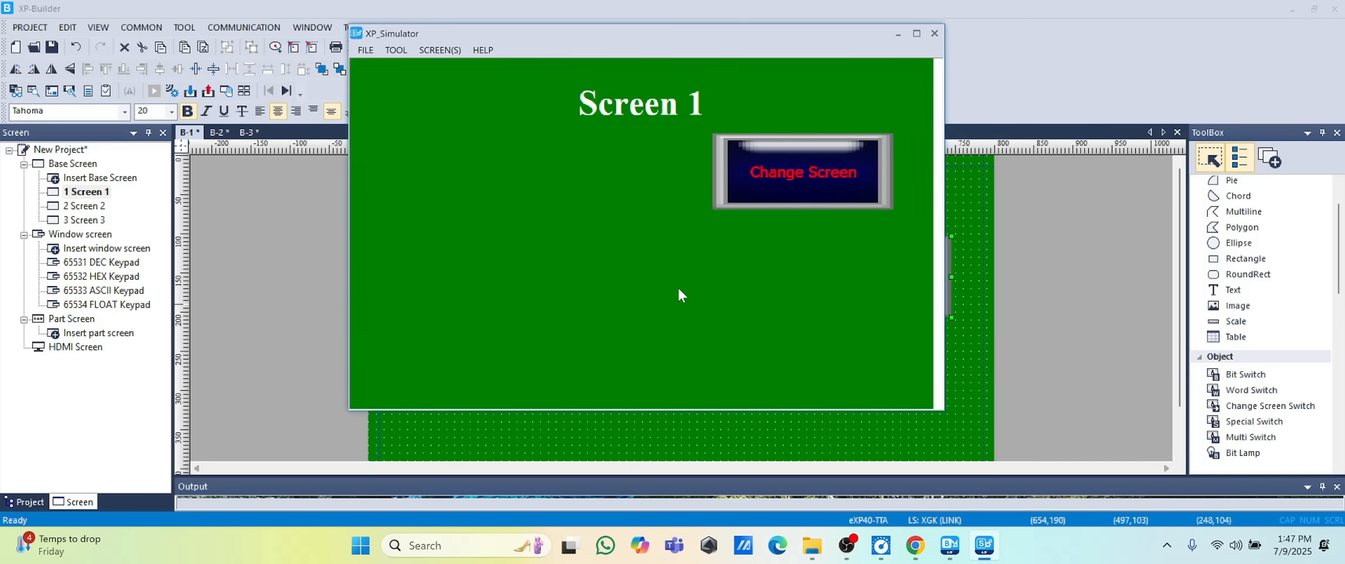
# Cycle repeatedly through Screens 1, 2 and 3 with their Change Screen switches in the simulator, then close it
pyautogui.click(803, 172)
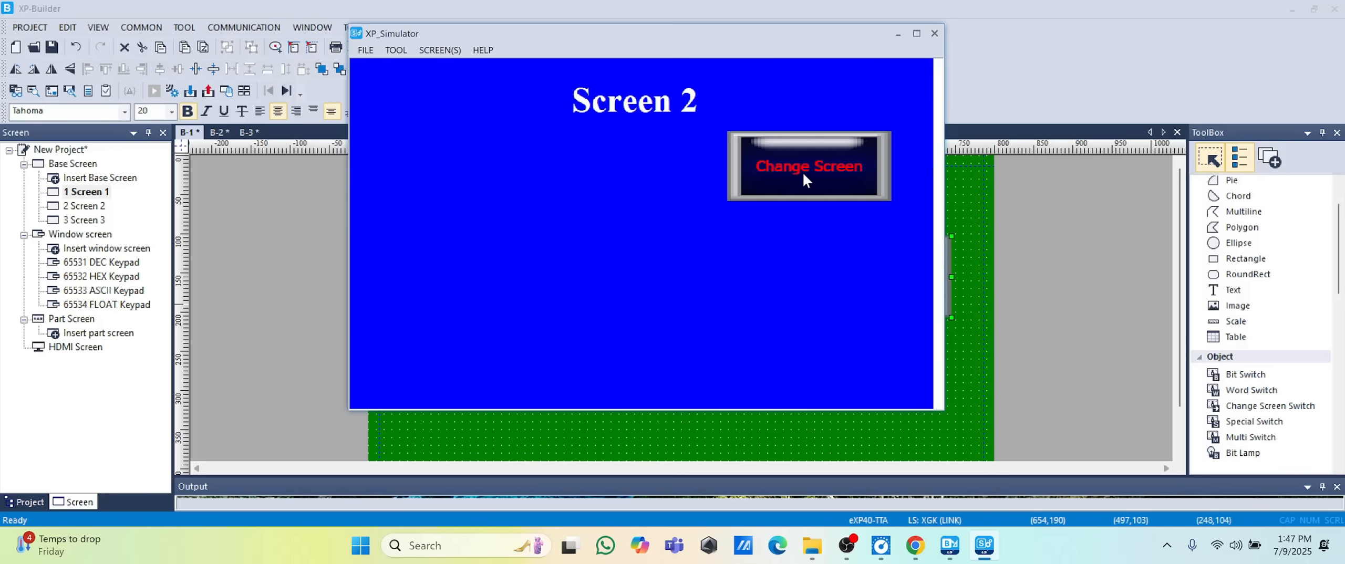
pyautogui.click(804, 176)
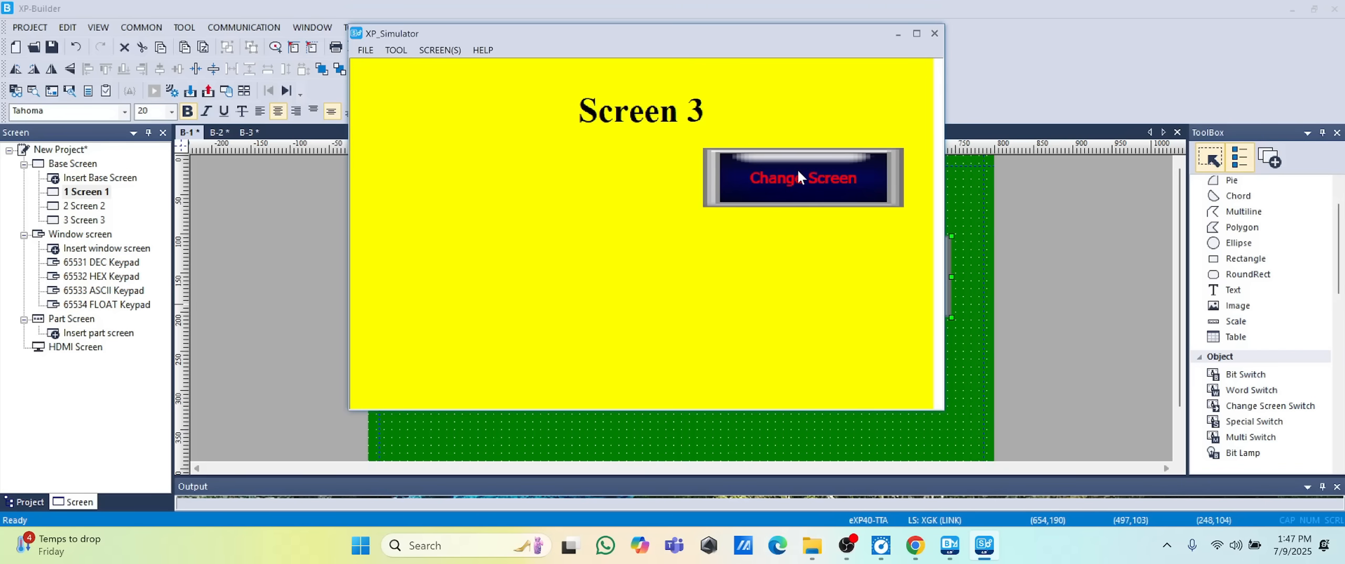
pyautogui.click(799, 177)
pyautogui.click(797, 173)
pyautogui.click(797, 173)
pyautogui.click(797, 176)
pyautogui.click(797, 178)
pyautogui.click(797, 178)
pyautogui.click(796, 179)
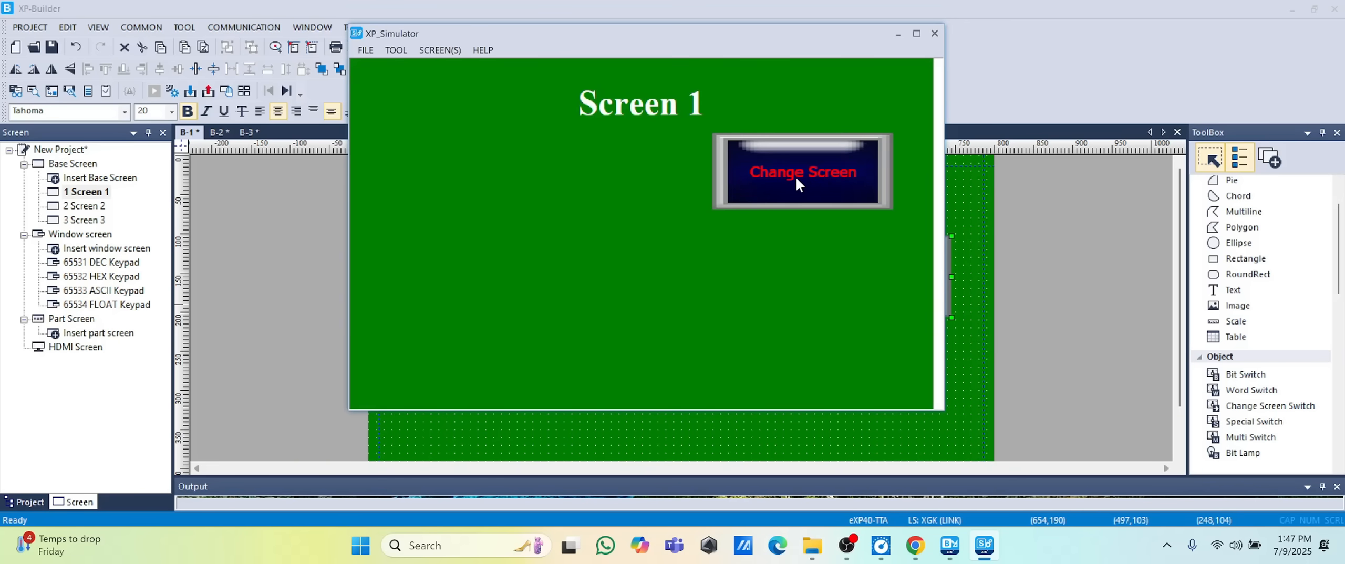
pyautogui.click(796, 179)
pyautogui.click(797, 178)
pyautogui.click(797, 179)
pyautogui.click(795, 177)
pyautogui.click(796, 177)
pyautogui.click(795, 177)
pyautogui.click(796, 177)
pyautogui.click(796, 176)
pyautogui.click(796, 176)
pyautogui.click(795, 177)
pyautogui.click(795, 177)
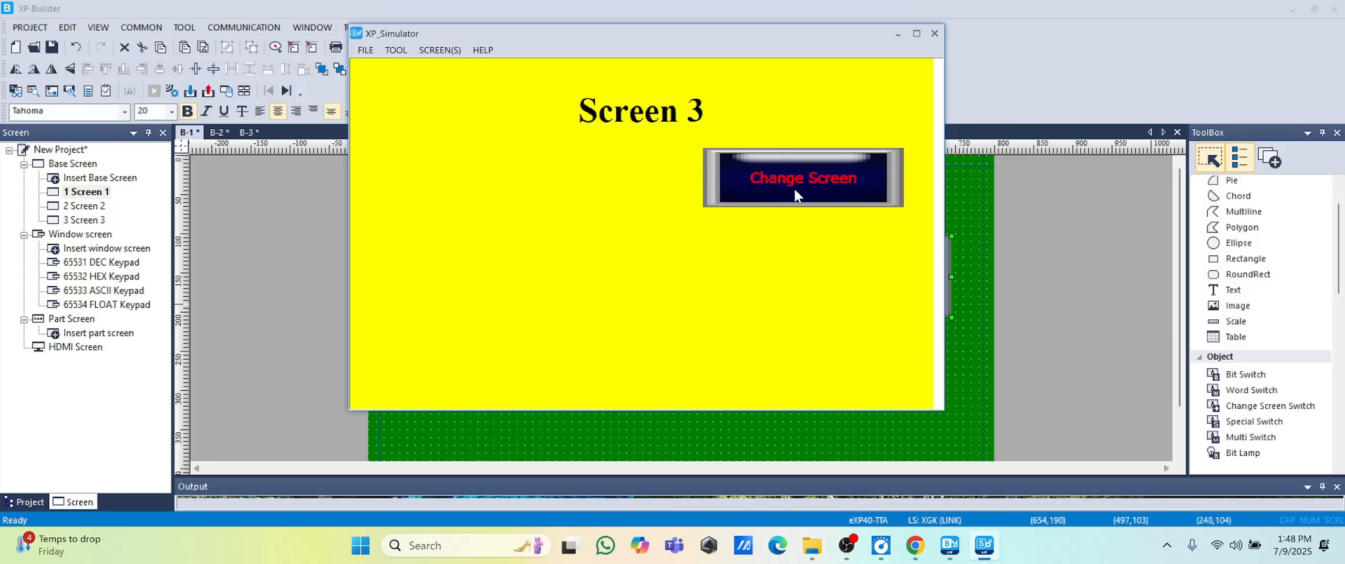
pyautogui.click(792, 184)
pyautogui.click(934, 33)
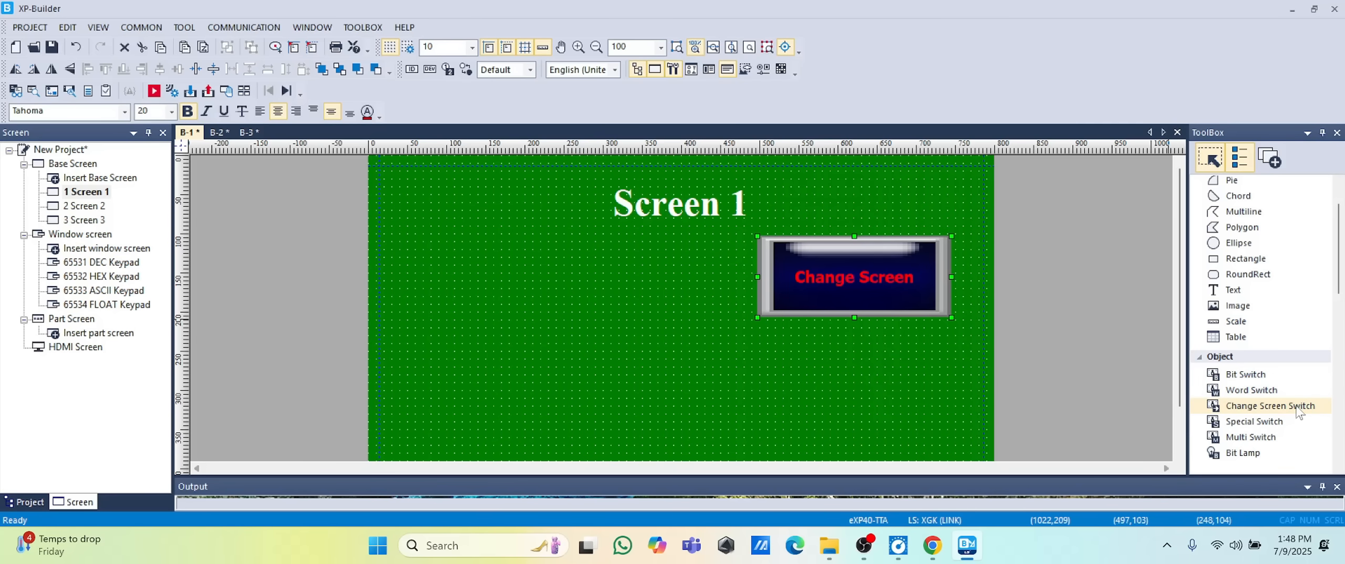
# Add a Multi Switch about 293 by 92 below the title on Screen 1, with a Change Screen operation to constant base screen 2
pyautogui.click(1280, 438)
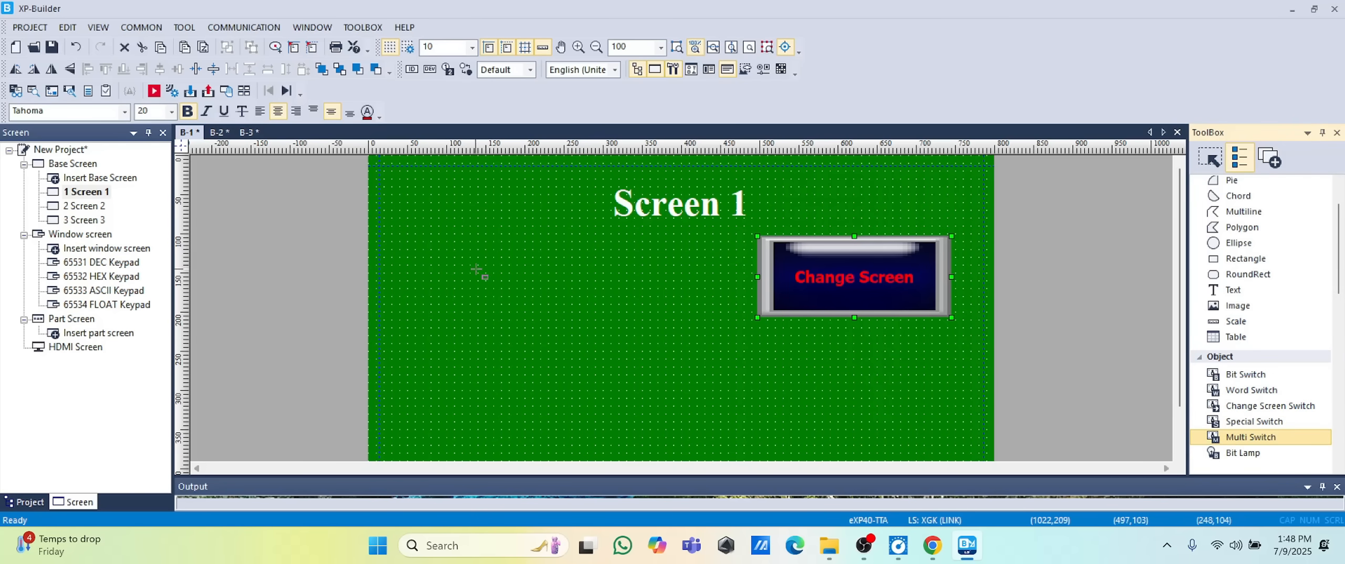
pyautogui.moveTo(427, 245); pyautogui.dragTo(653, 318)
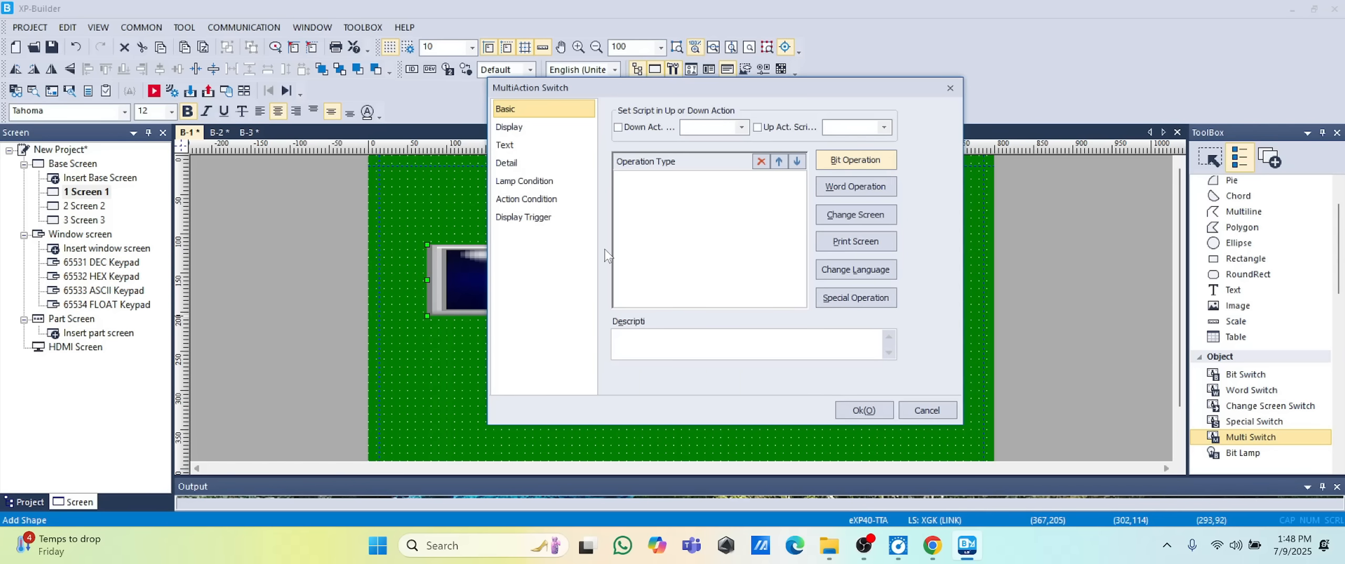
pyautogui.click(870, 222)
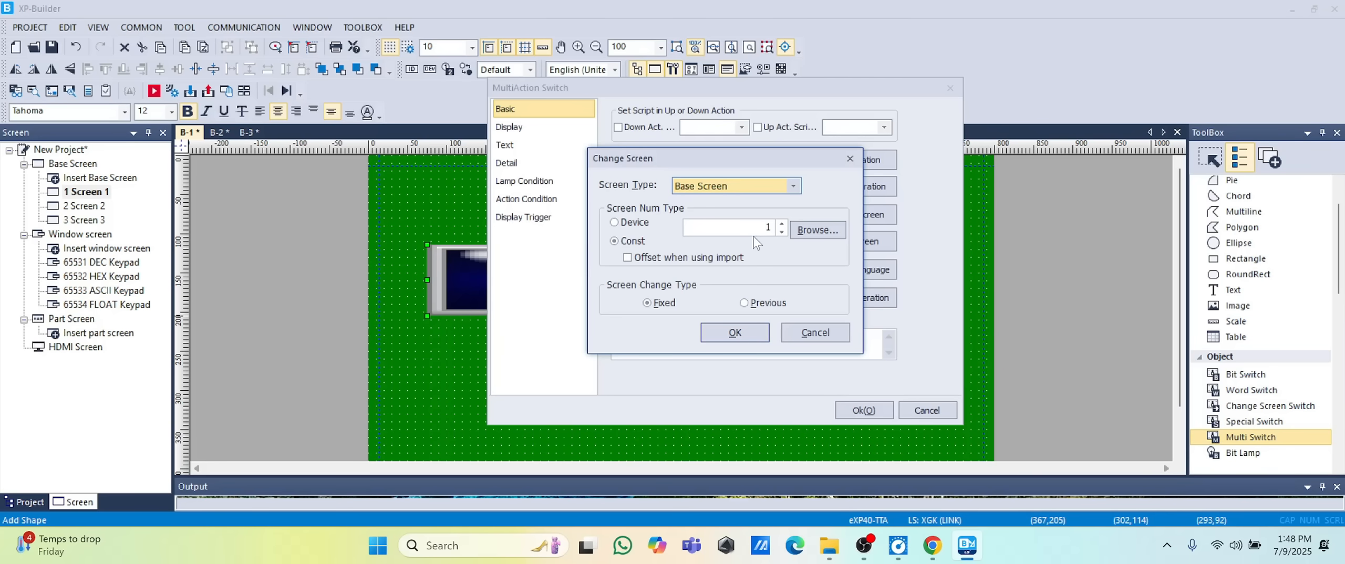
pyautogui.click(782, 225)
pyautogui.click(782, 232)
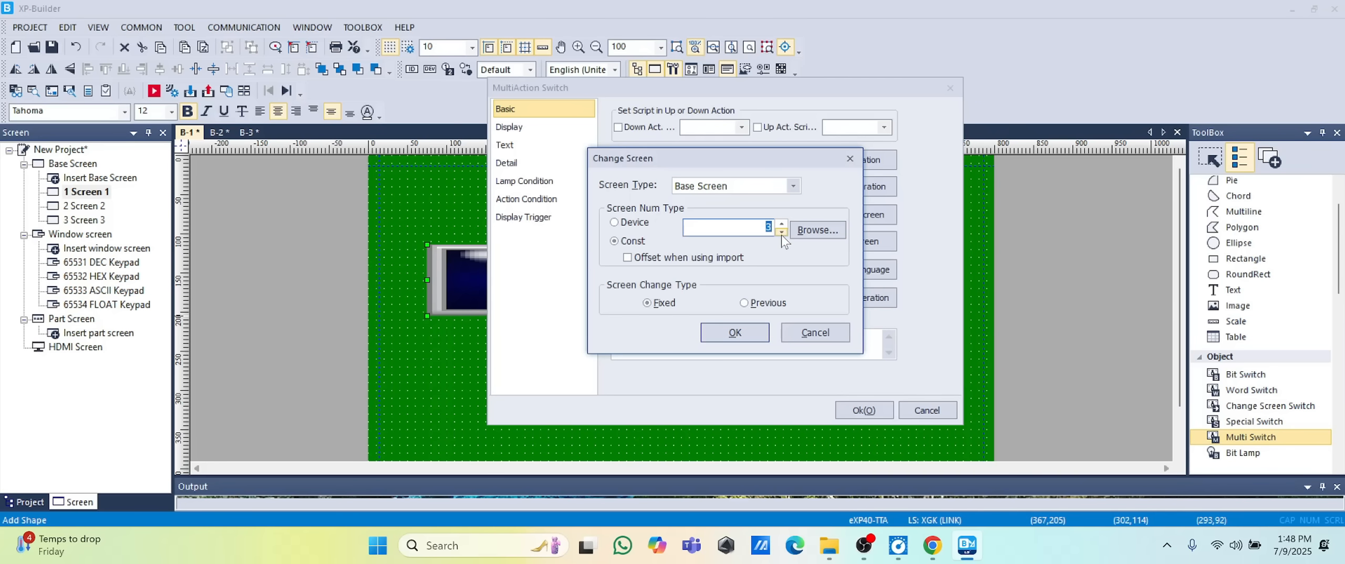
pyautogui.click(734, 334)
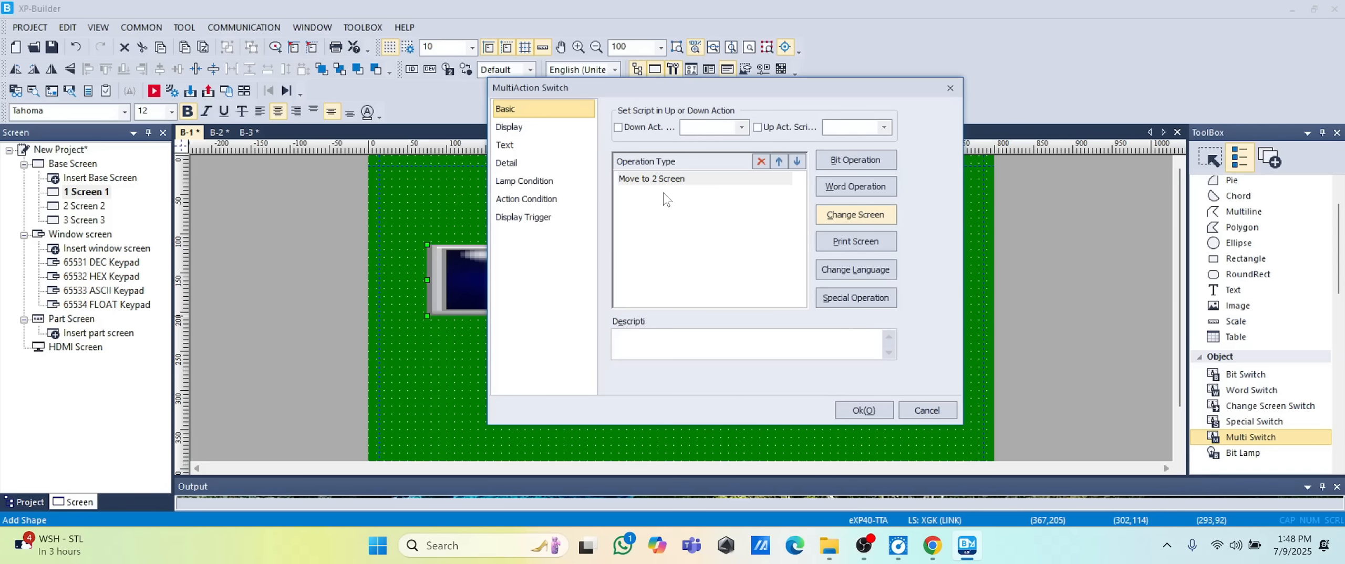
# Enable the Multi Switch's caption and enter "Change Screen" for both its On and Off states
pyautogui.click(523, 127)
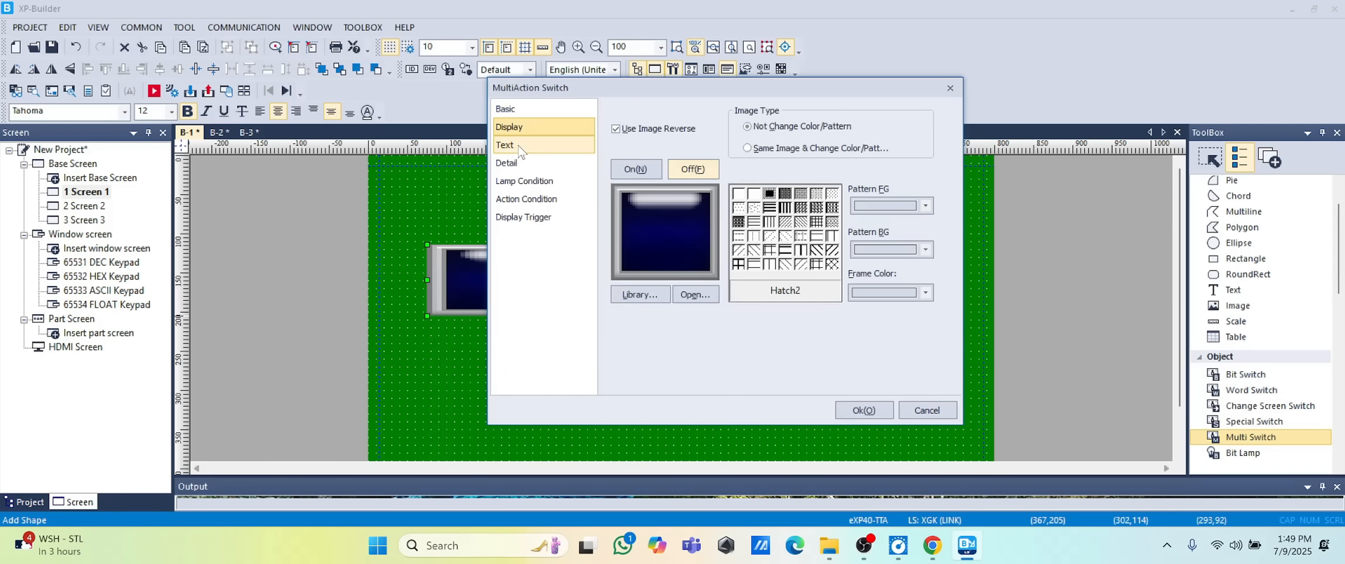
pyautogui.click(520, 146)
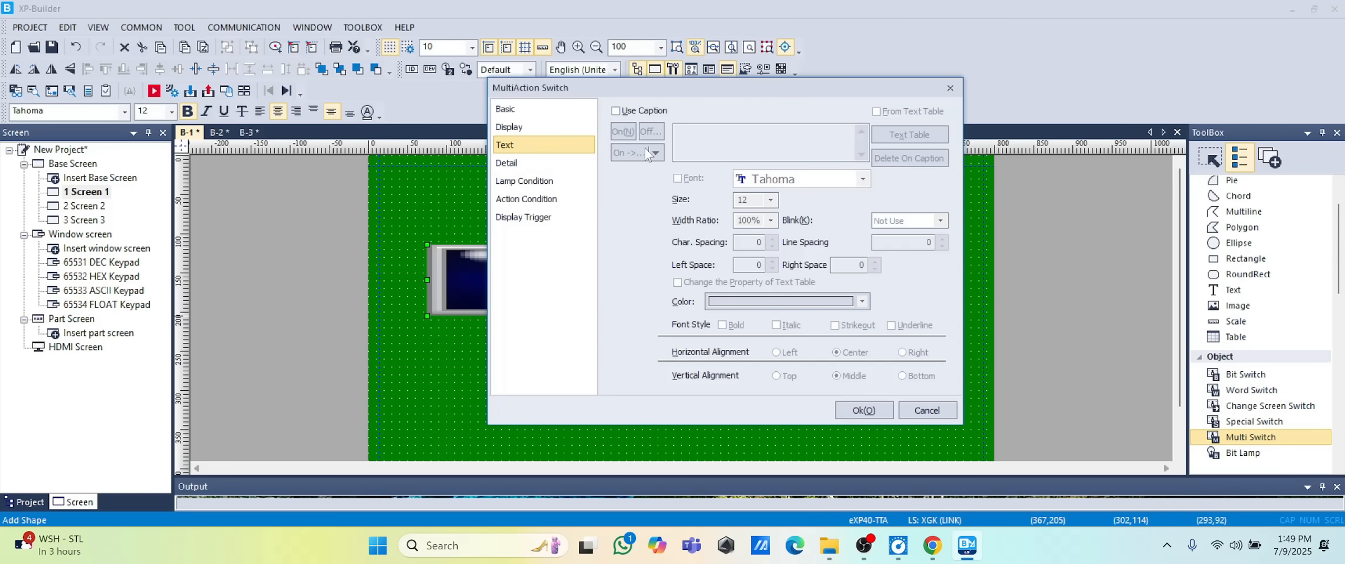
pyautogui.click(620, 111)
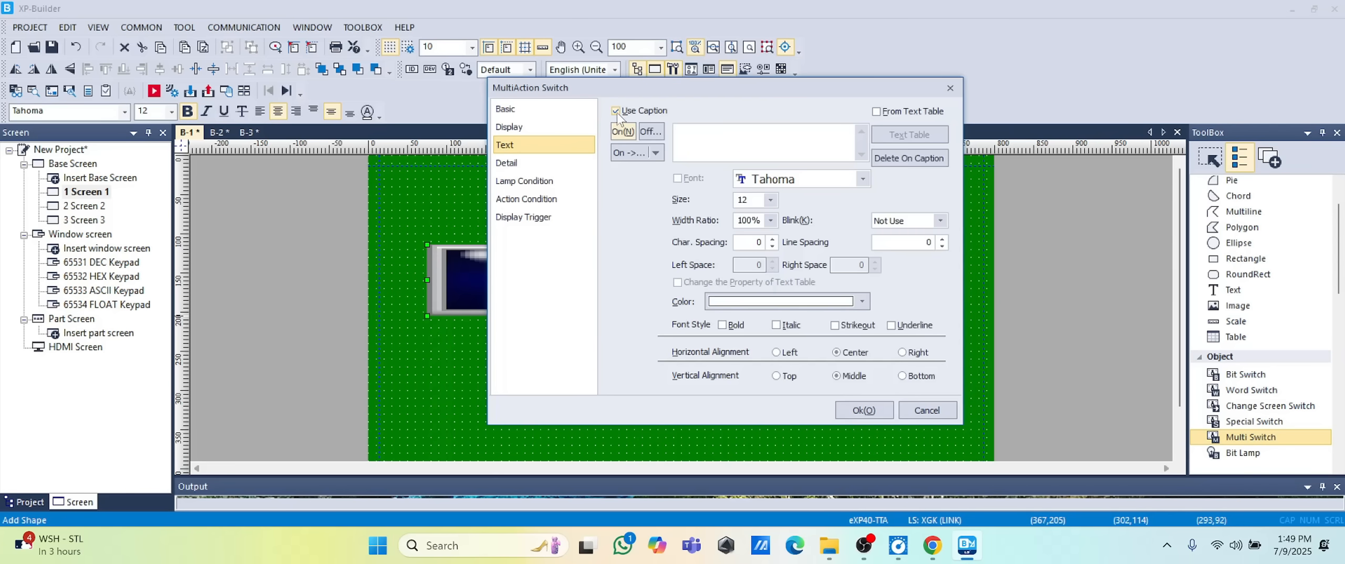
pyautogui.write('Ch')
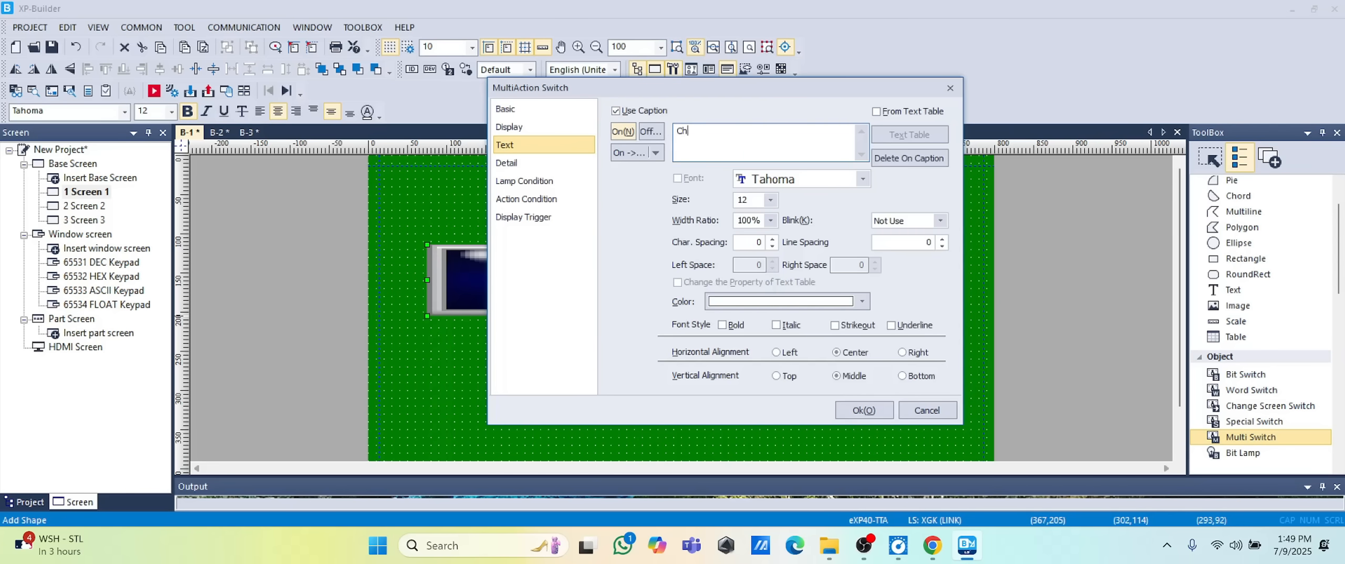
pyautogui.write('ange screen')
pyautogui.hotkey('ctrl', 'Left')
pyautogui.press('Delete')
pyautogui.write('S')
pyautogui.click(650, 130)
pyautogui.click(702, 128)
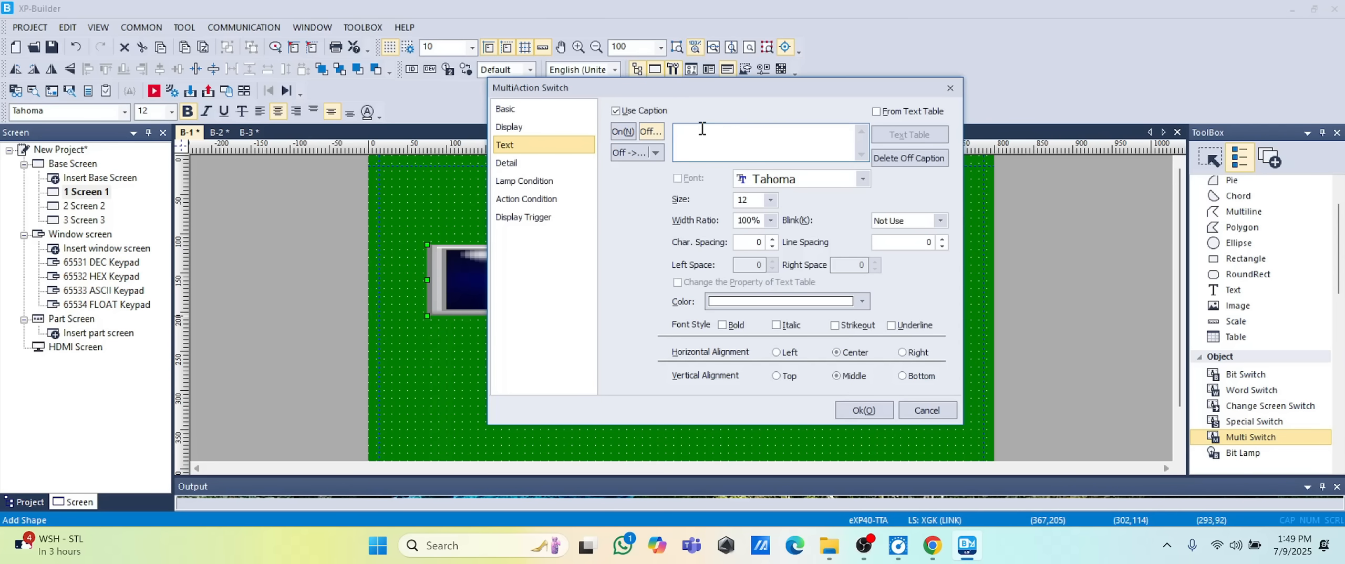
pyautogui.write('Change Screen')
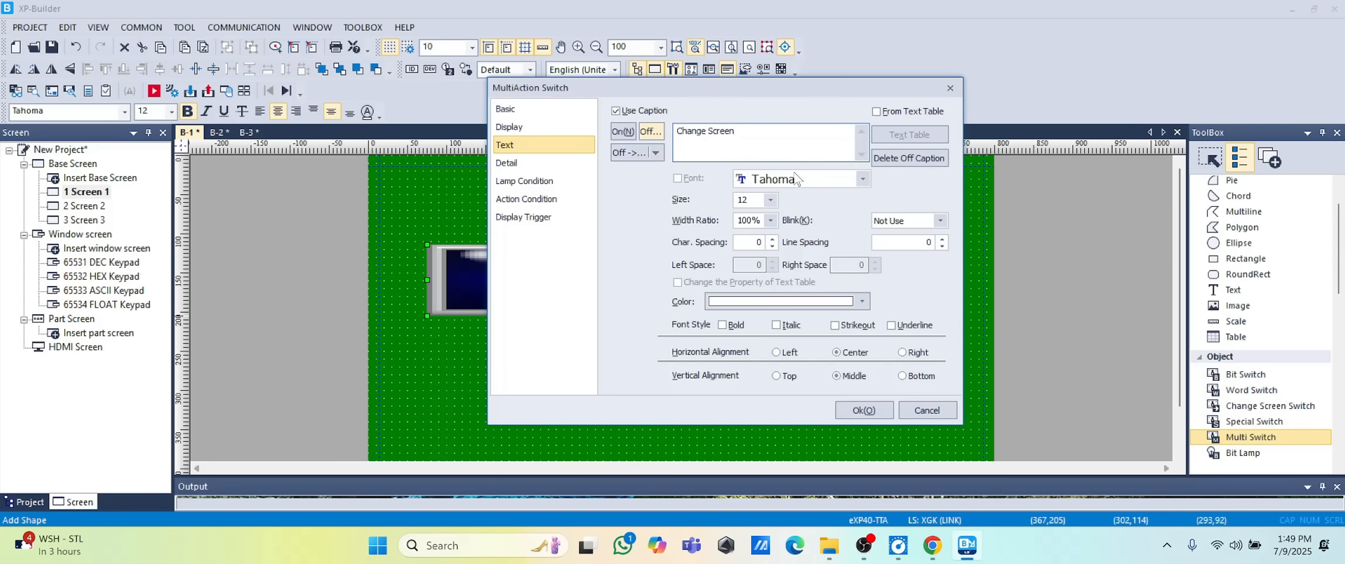
# Make the Multi Switch's Off caption size 20, red and bold, apply the settings, and move the switch slightly left on Screen 1
pyautogui.click(770, 200)
pyautogui.click(741, 286)
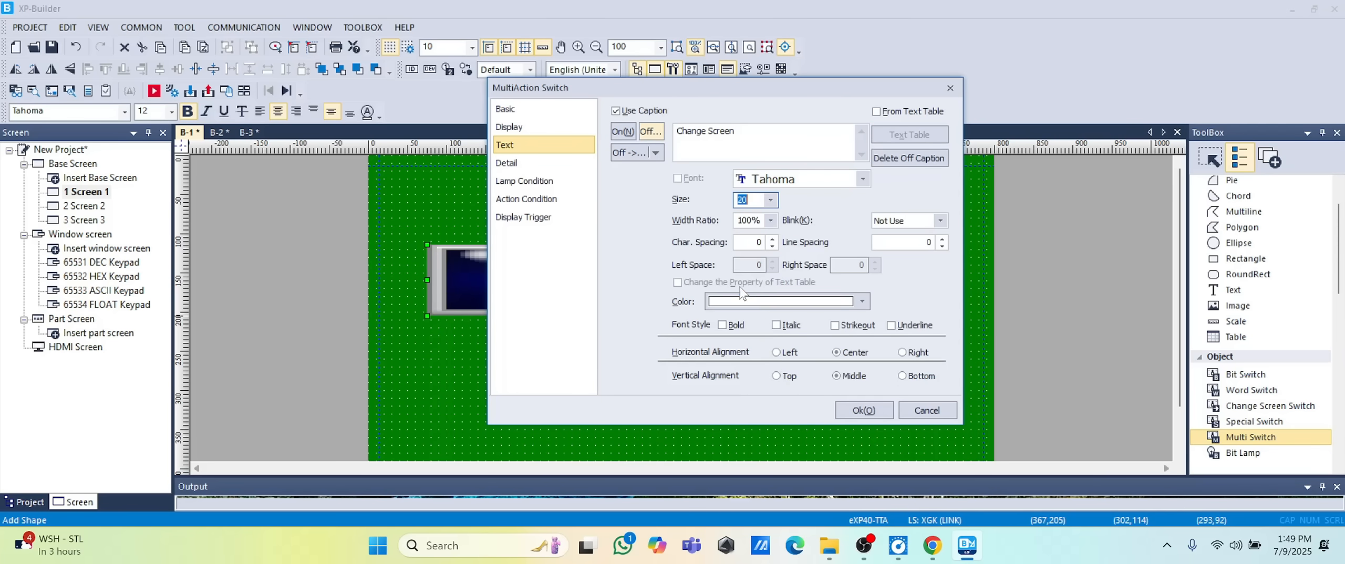
pyautogui.click(862, 301)
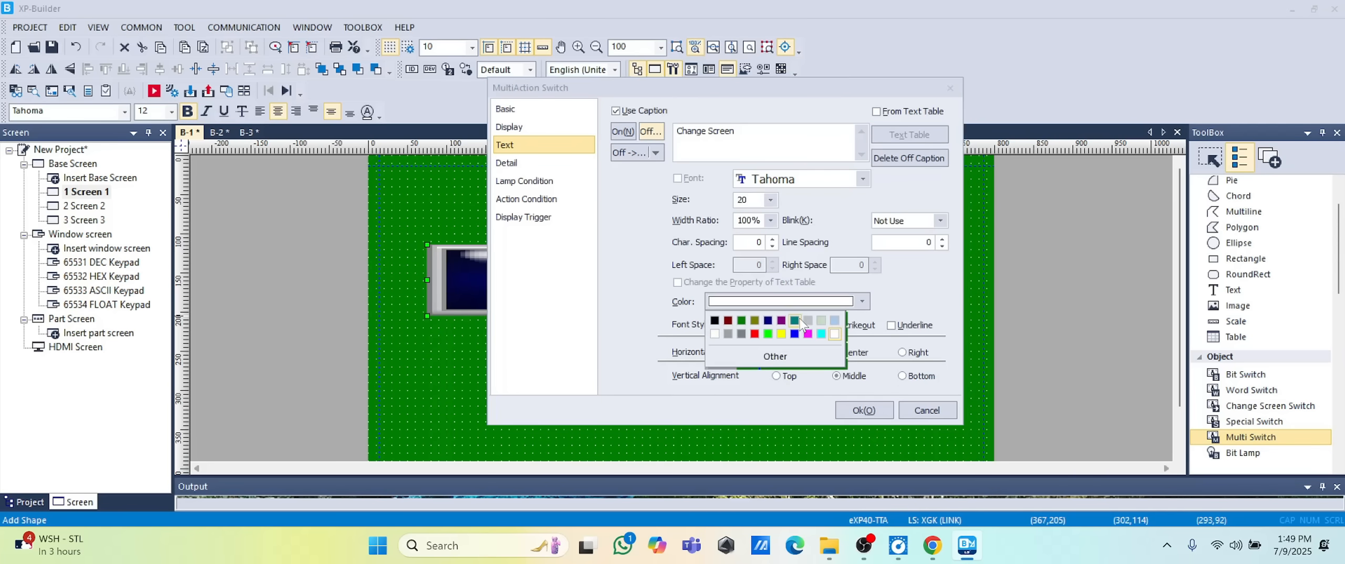
pyautogui.click(754, 334)
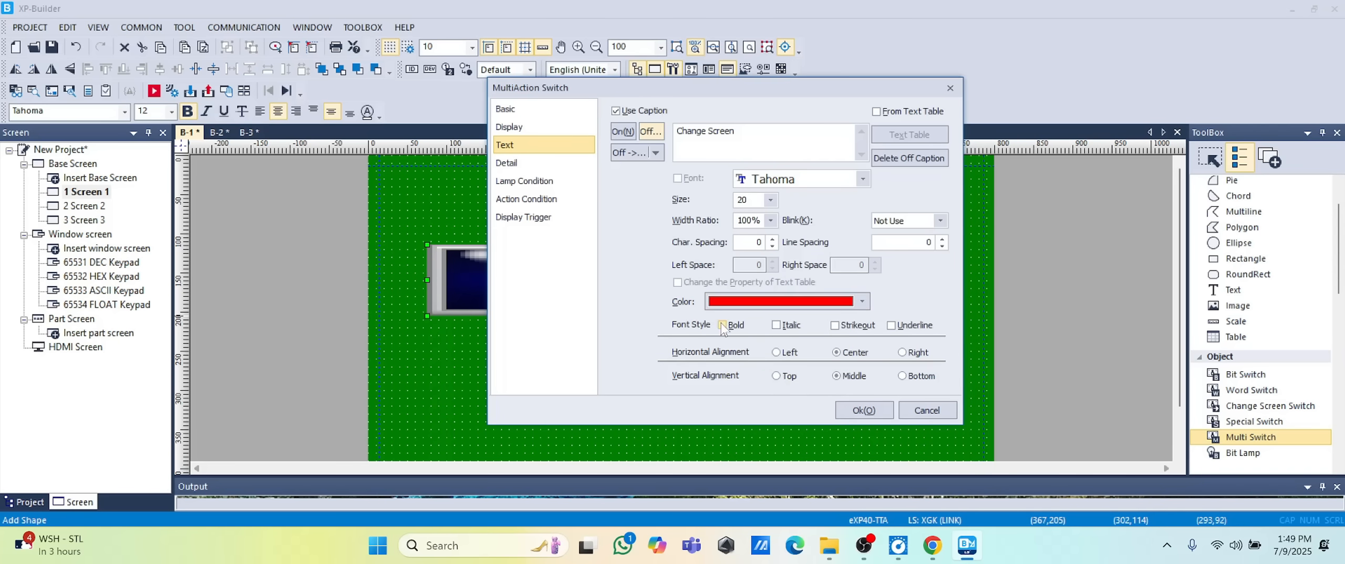
pyautogui.click(865, 411)
pyautogui.moveTo(550, 290); pyautogui.dragTo(537, 287)
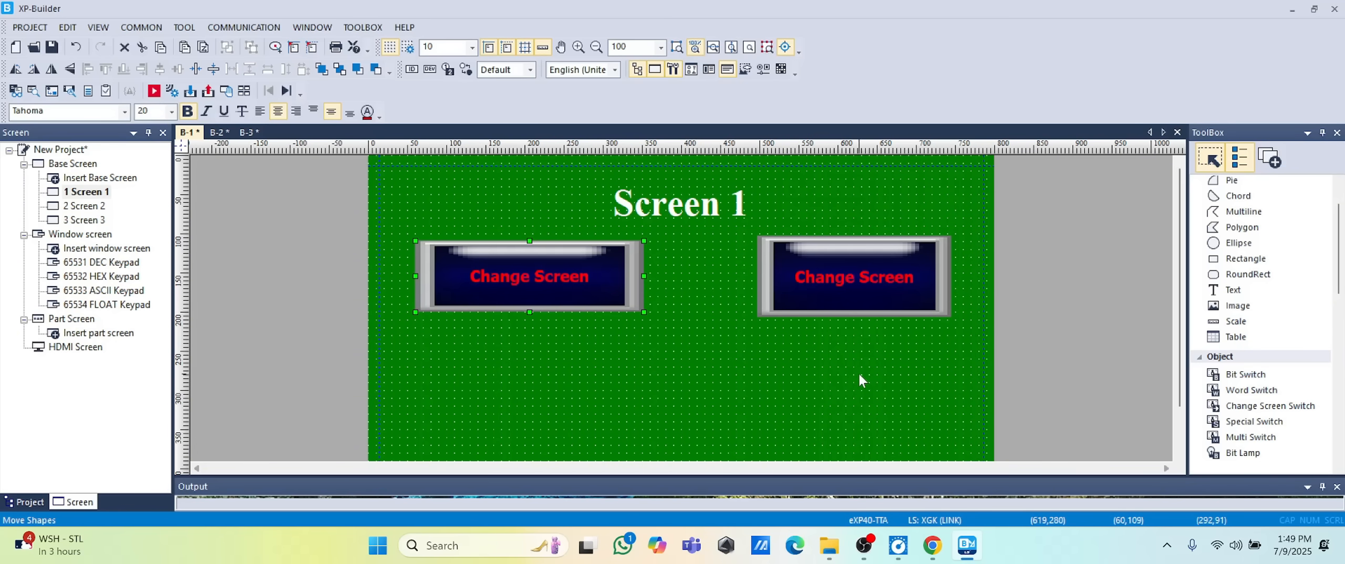
# Simulate the project with the added Multi Switch, enlarging and repositioning the simulator window
pyautogui.click(154, 92)
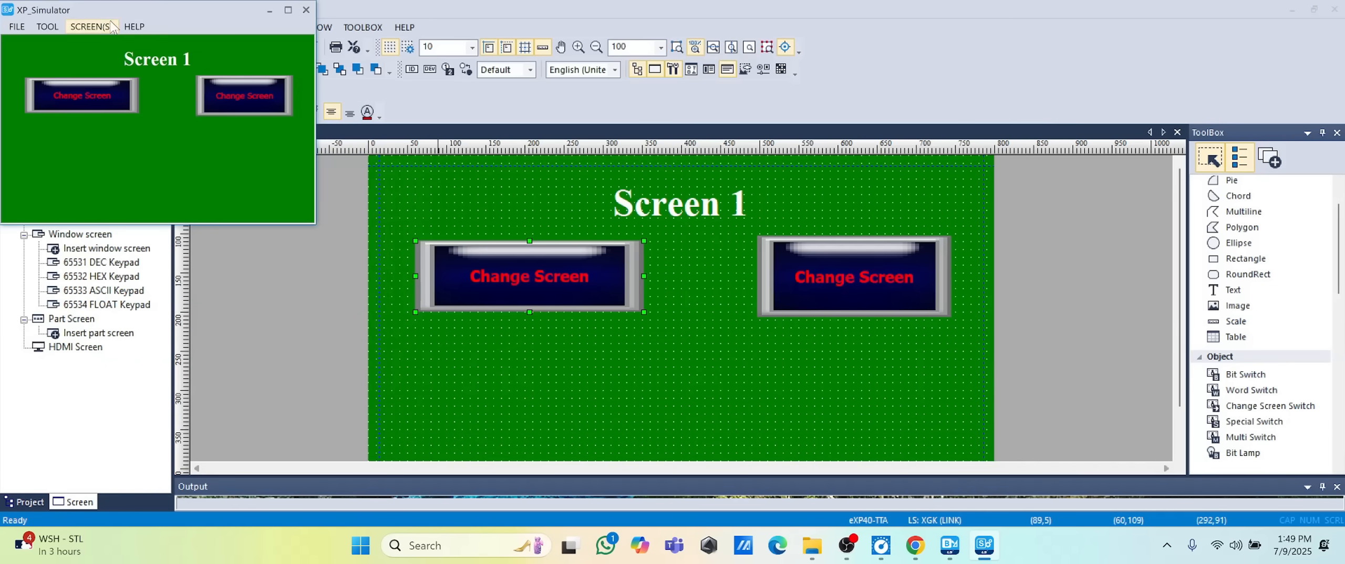
pyautogui.moveTo(173, 10); pyautogui.dragTo(902, 81)
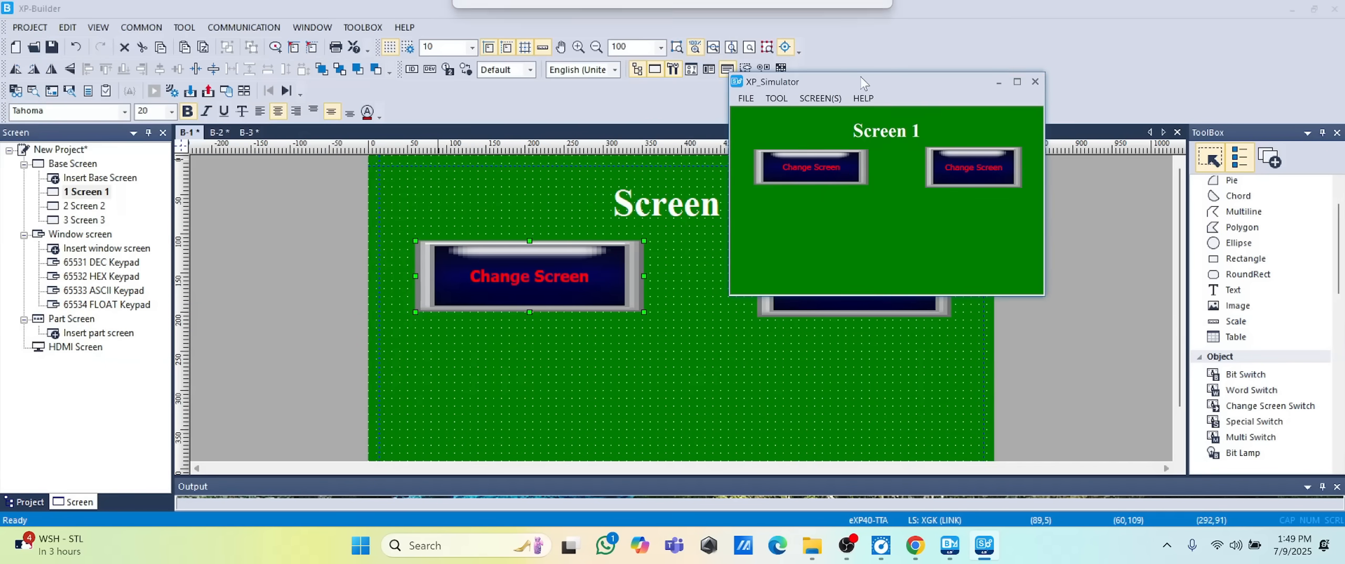
pyautogui.moveTo(997, 85); pyautogui.dragTo(819, 68)
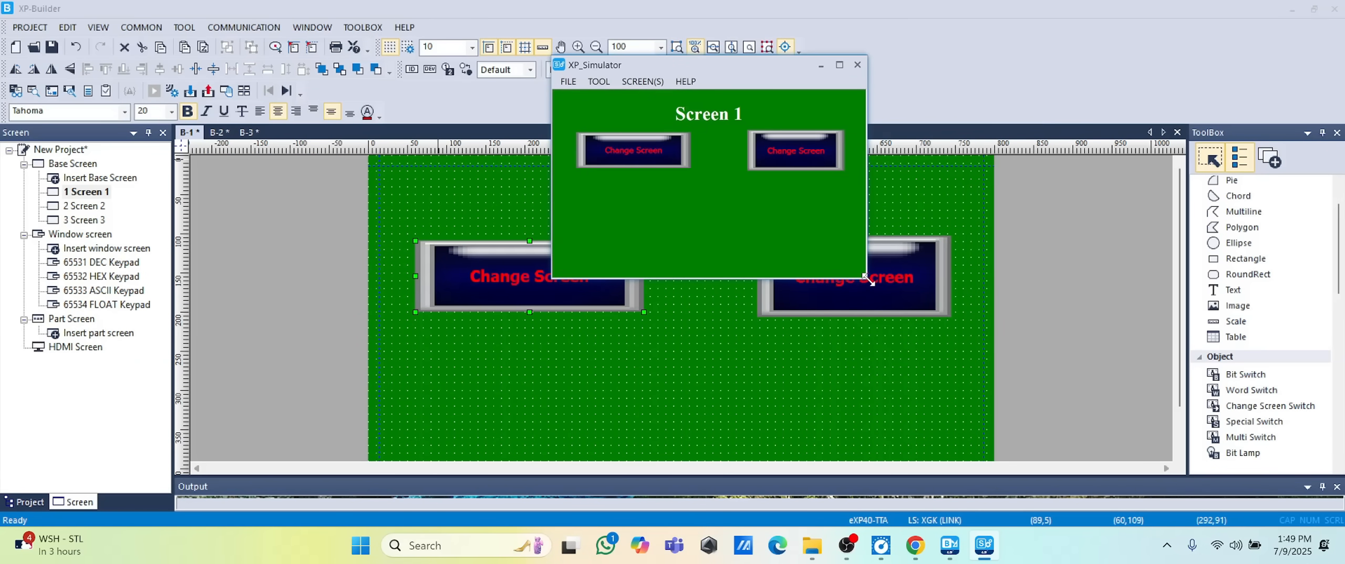
pyautogui.moveTo(866, 278); pyautogui.dragTo(1089, 466)
pyautogui.moveTo(803, 74); pyautogui.dragTo(639, 55)
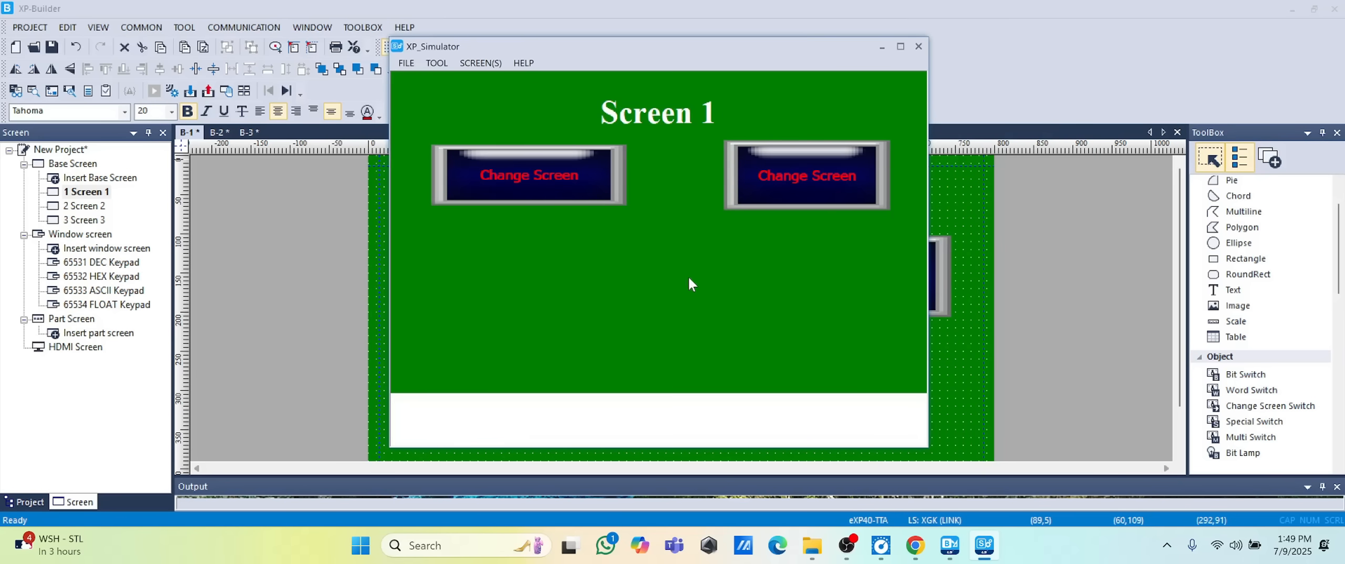
# Test the Change Screen switches through all three screens and the Multi Switch from Screen 1, then close the simulator
pyautogui.click(792, 167)
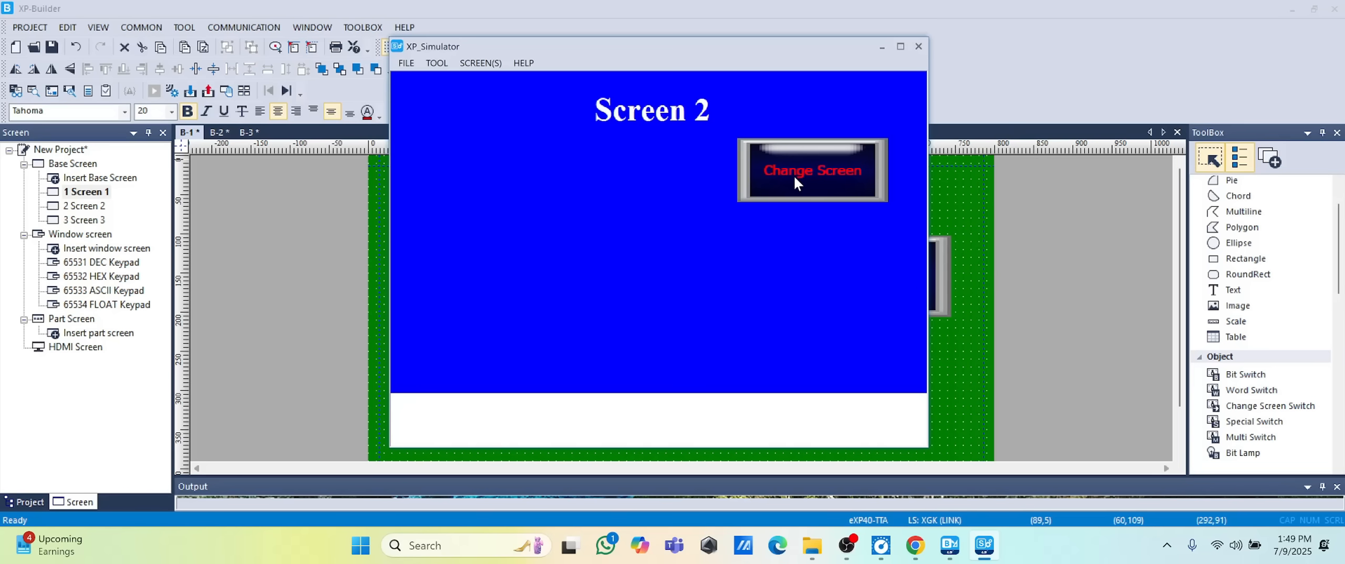
pyautogui.click(814, 187)
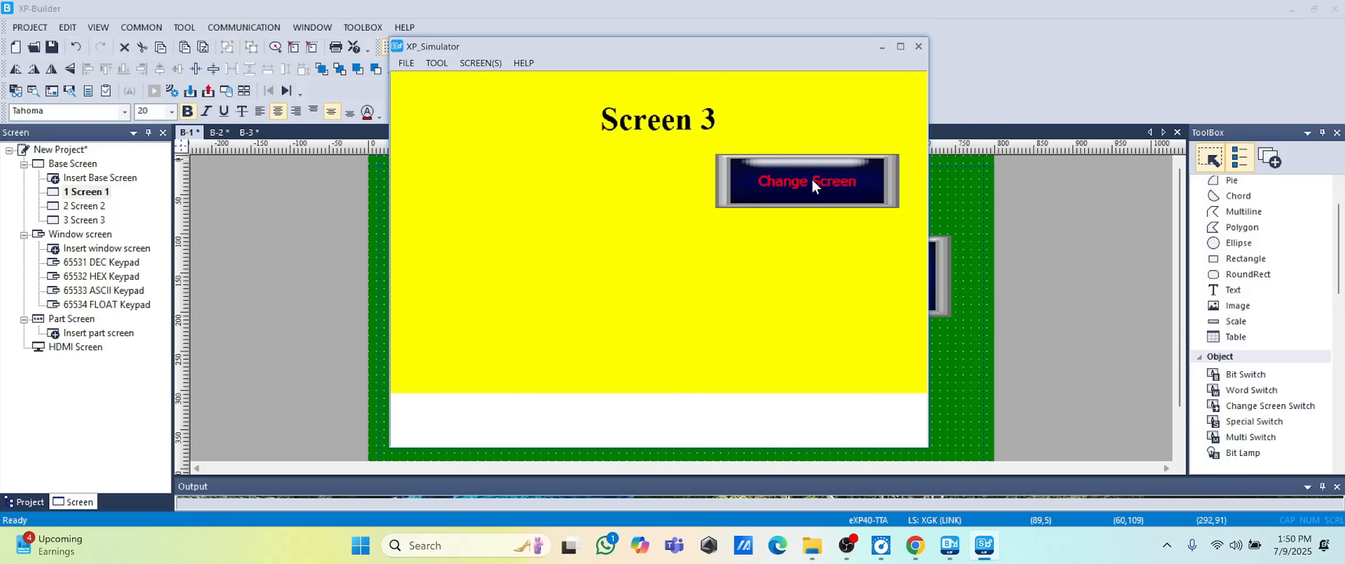
pyautogui.click(812, 181)
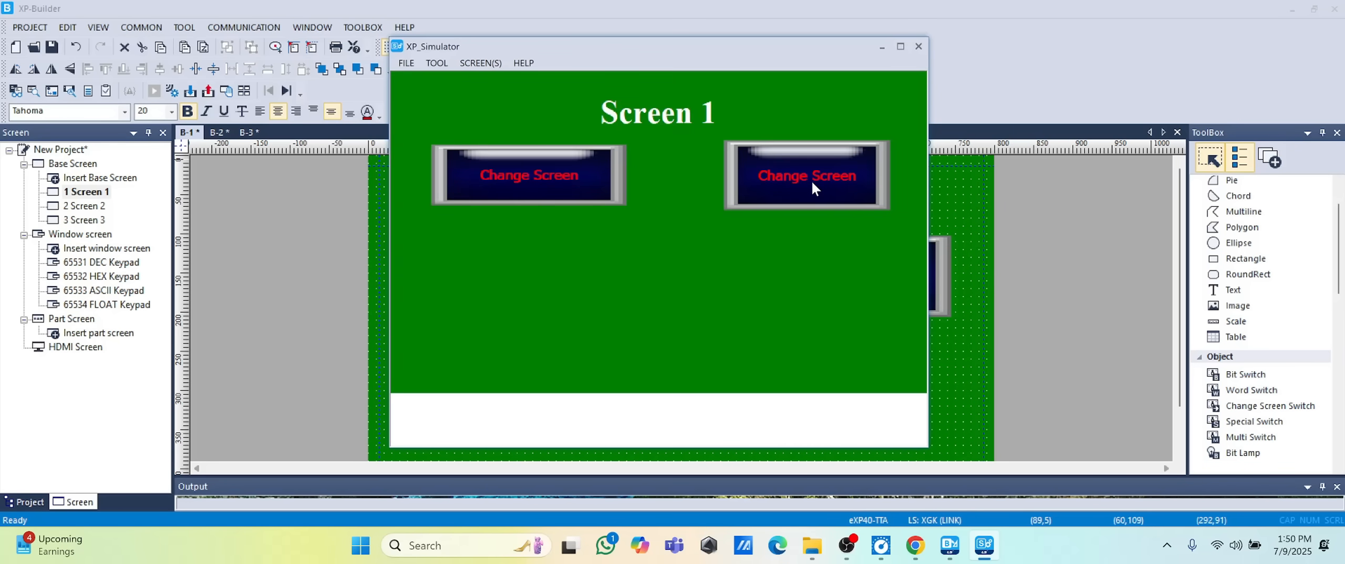
pyautogui.click(538, 184)
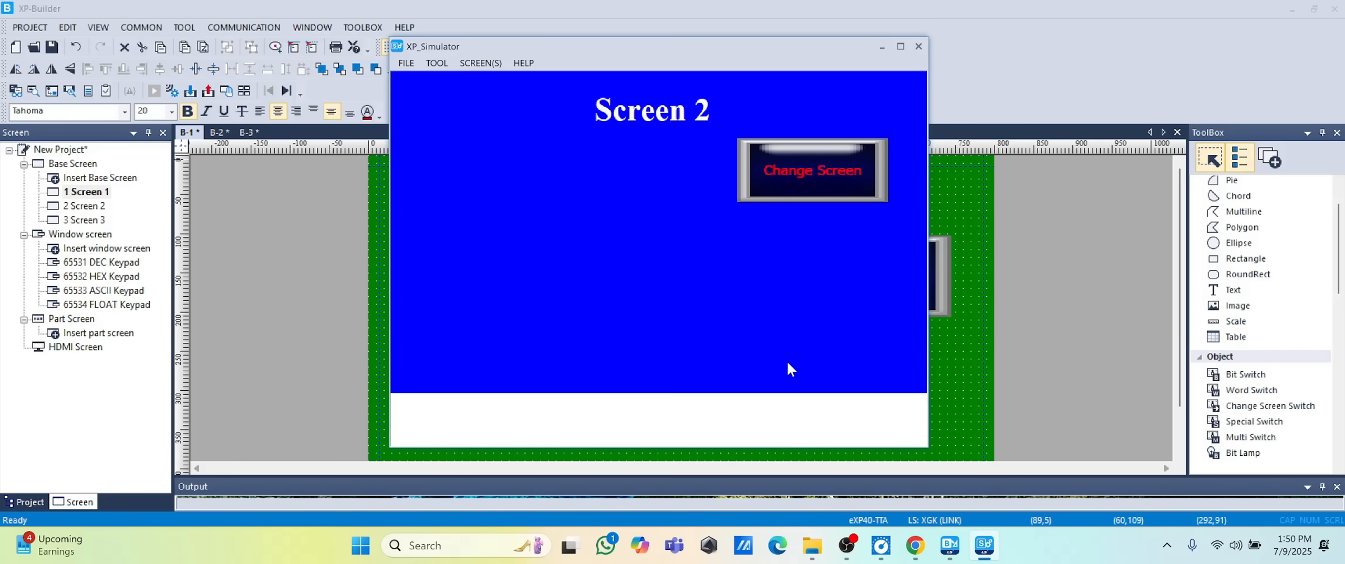
pyautogui.click(918, 46)
pyautogui.click(718, 388)
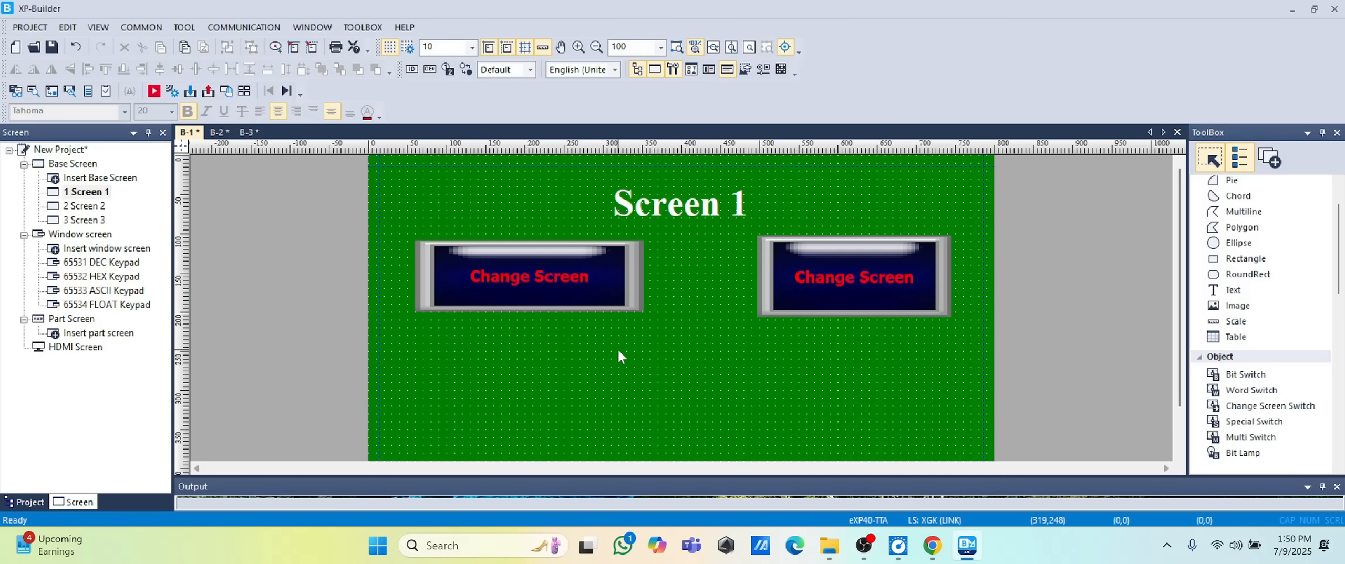